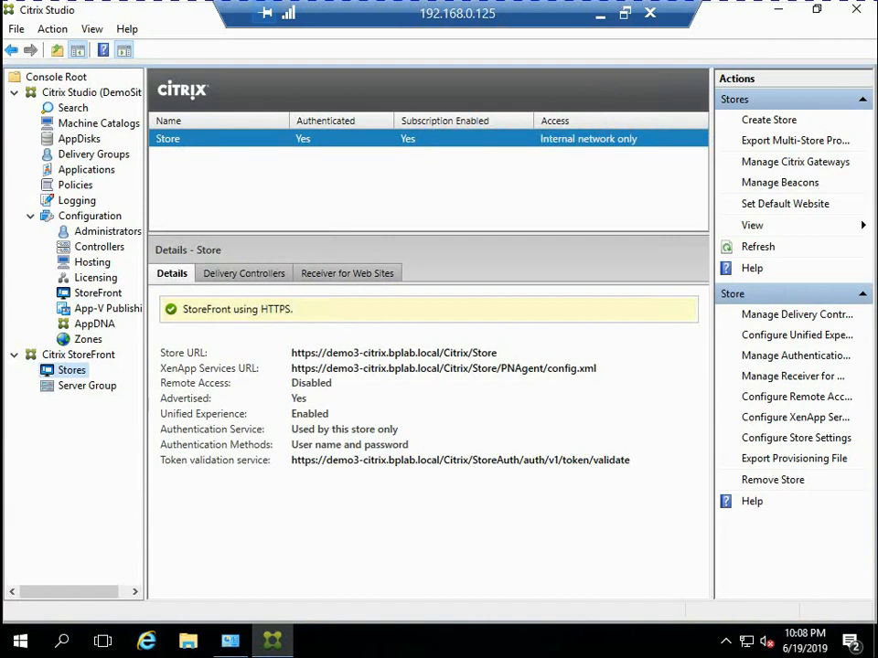
Review the machine catalogs, the published applications and the StoreFront stores of the Citrix site
click(99, 123)
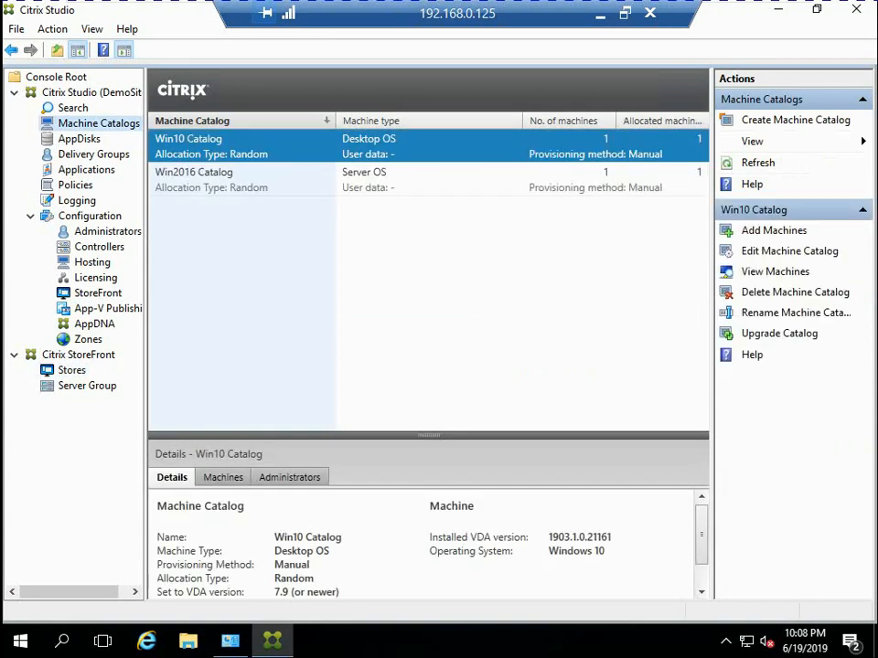
click(86, 170)
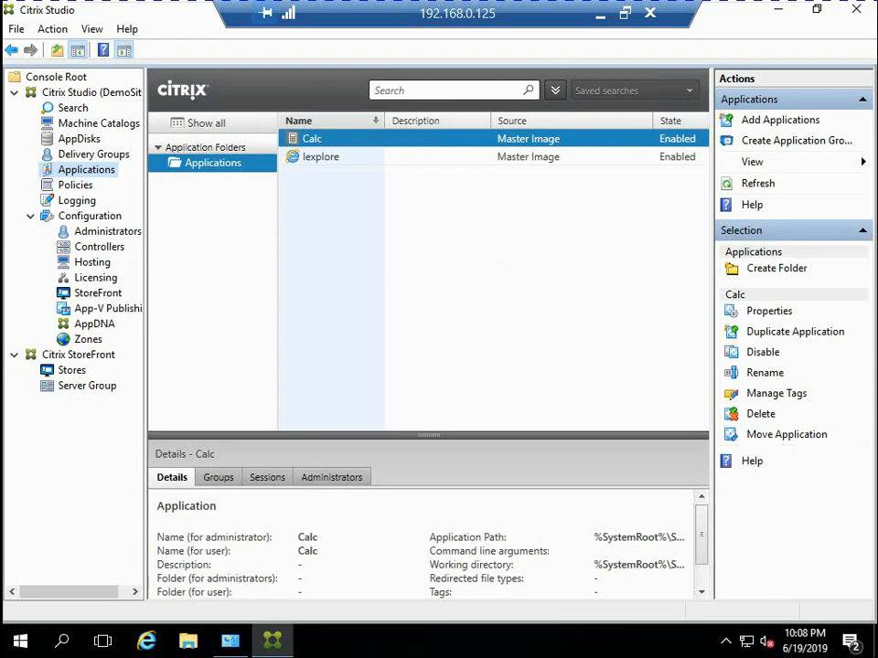
click(71, 370)
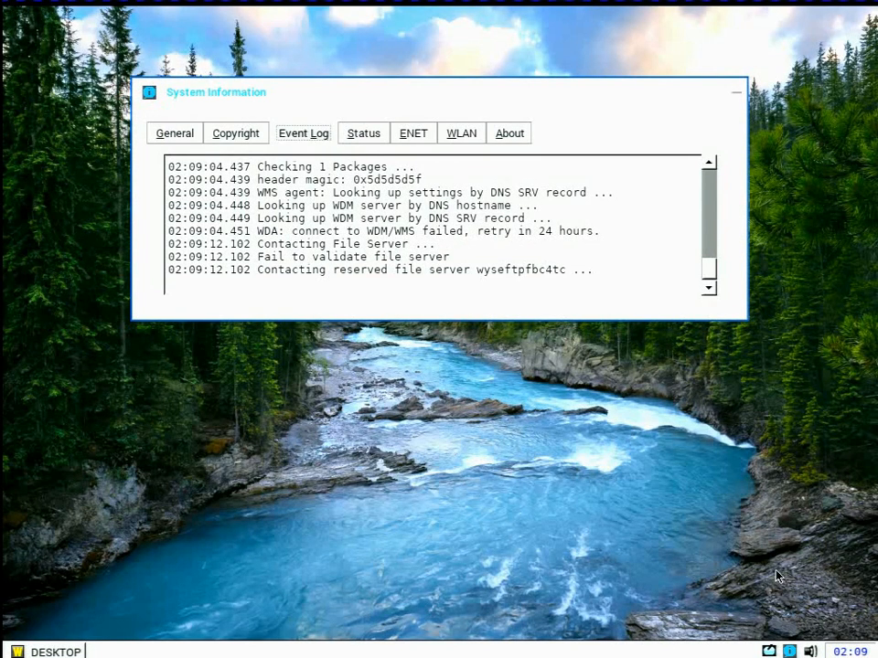
Switch to the ThinOS client and view the platform and version details in its system information
click(789, 651)
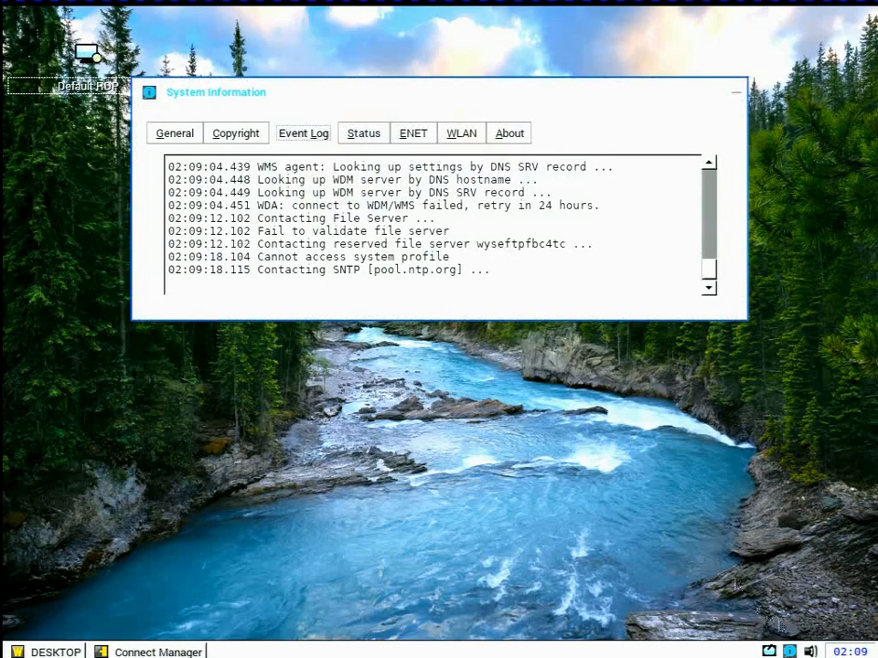
click(509, 134)
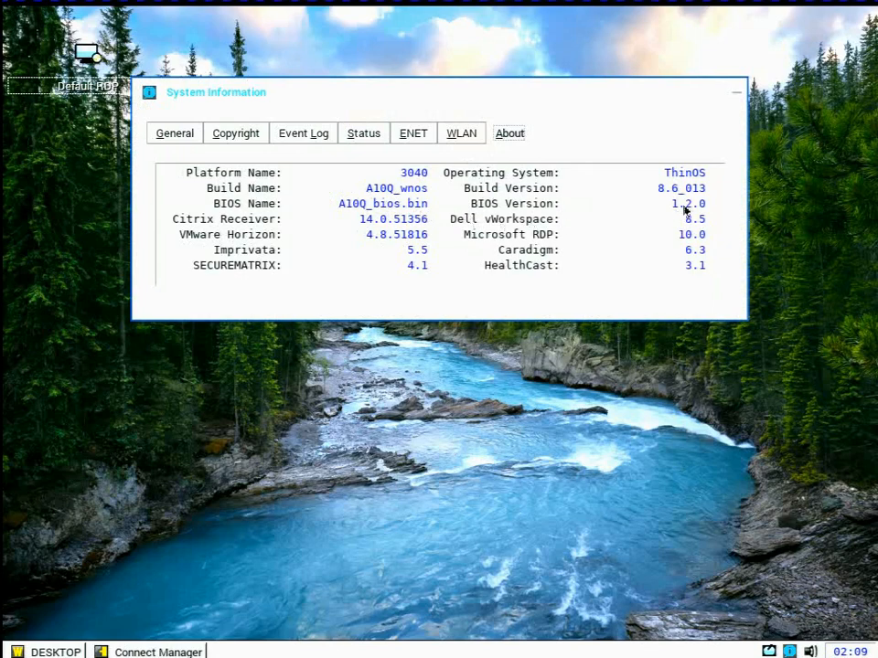
Open the thin client's remote connections setup and select Citrix Xen as the broker type
click(47, 652)
mouse_move(82, 509)
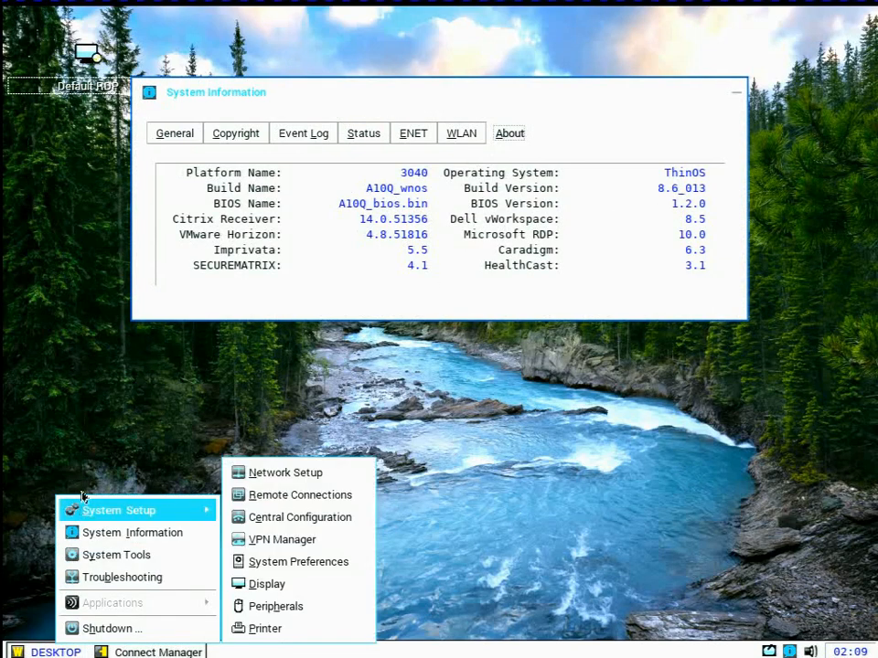
click(257, 499)
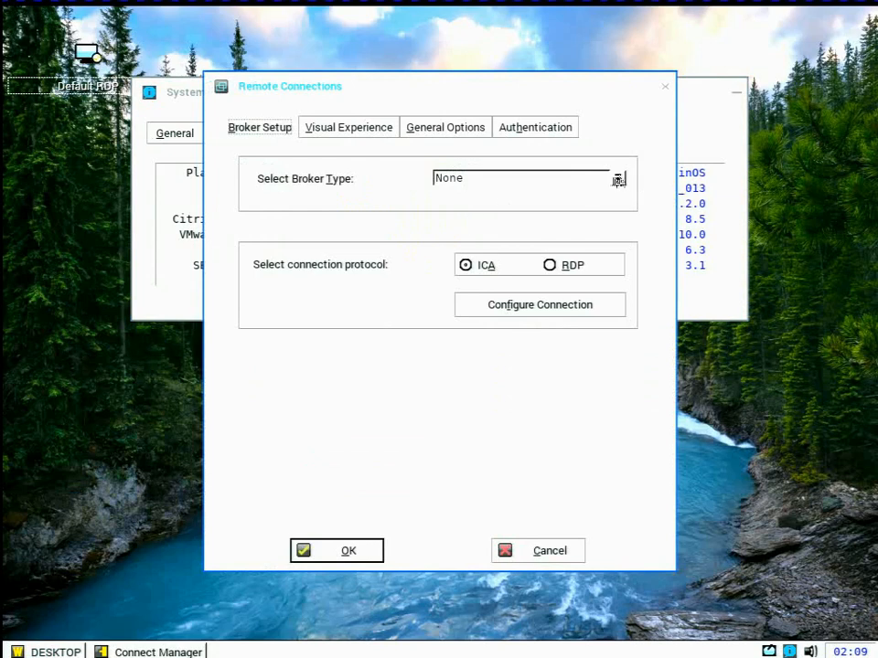
click(618, 180)
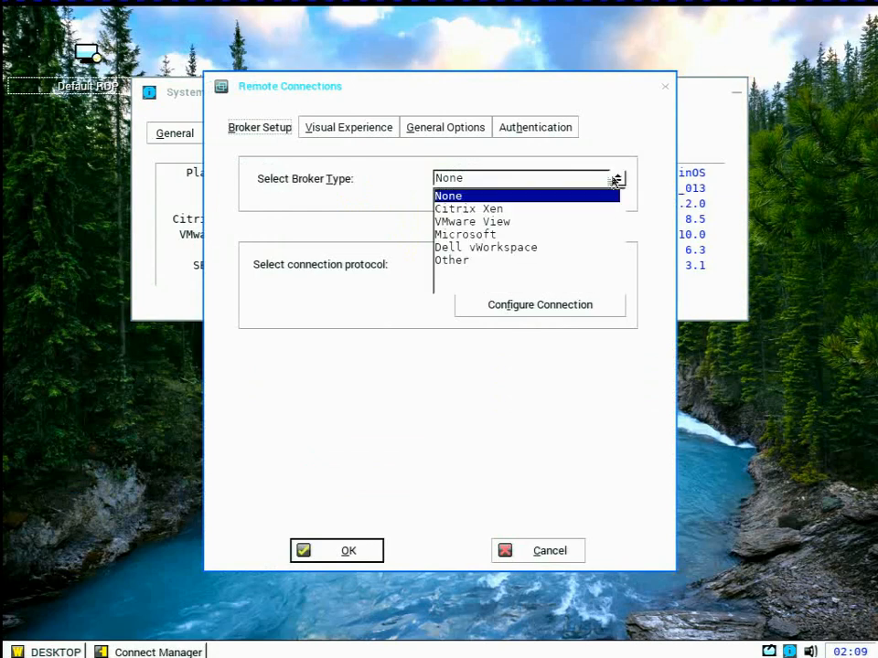
click(488, 209)
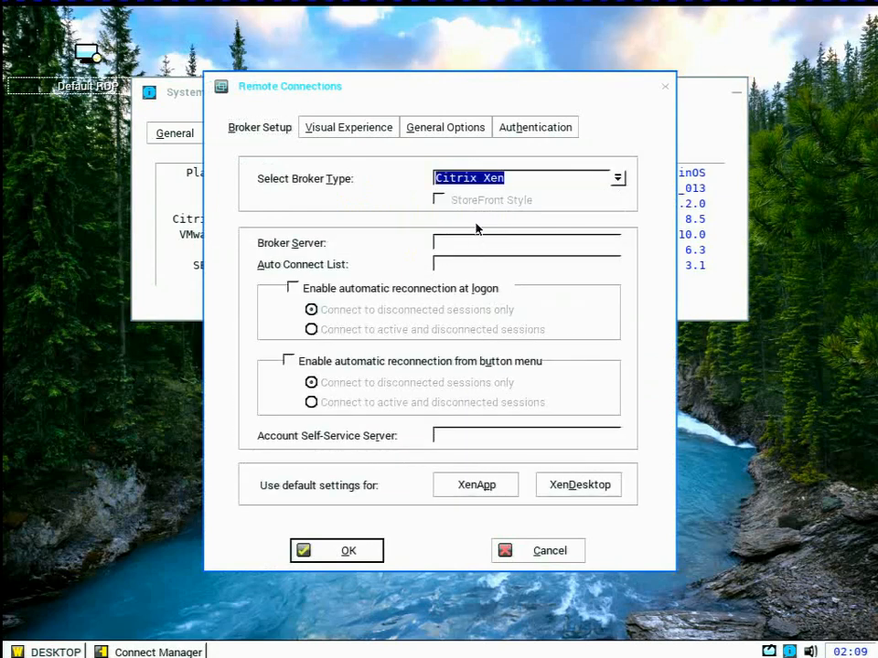
click(472, 241)
text(h)
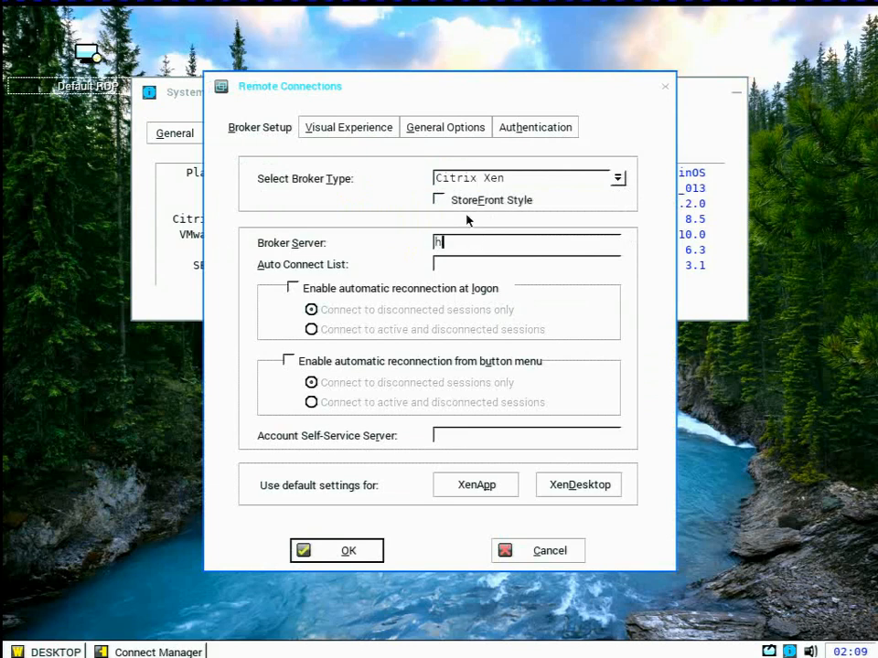
text(ttps://DEMO3-CITRIX.)
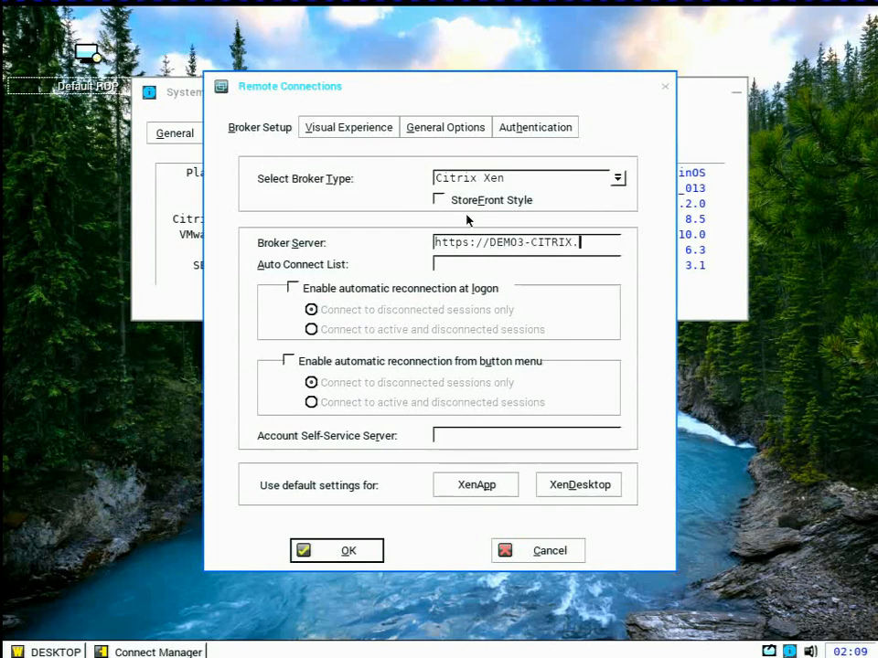
text(bpl)
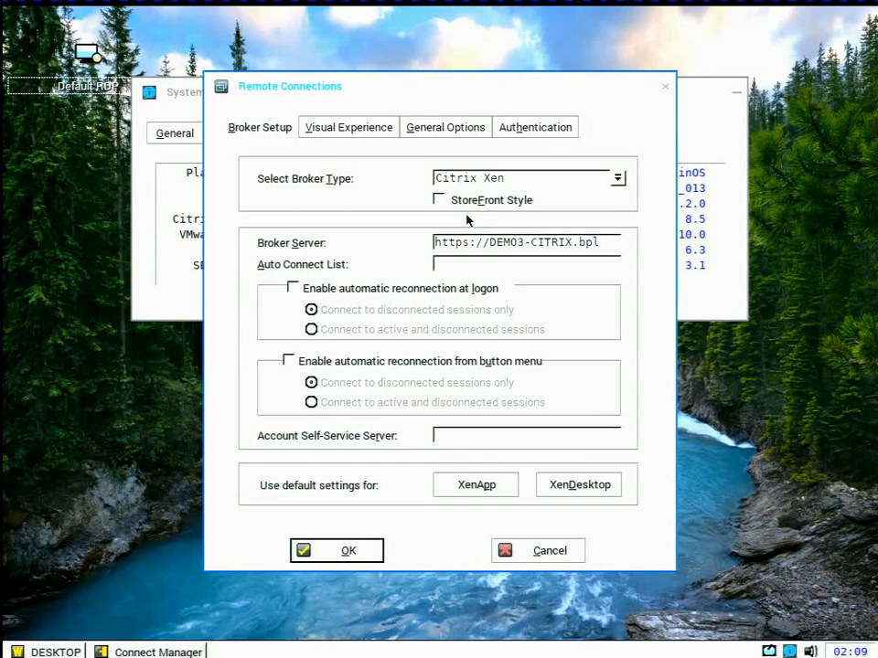
text(ab.loc)
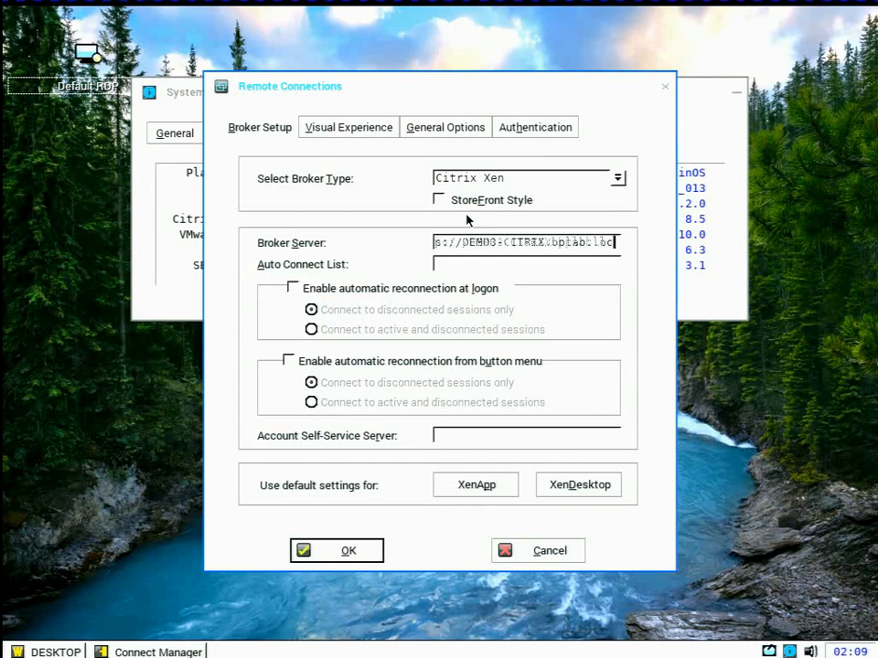
text(al)
click(525, 198)
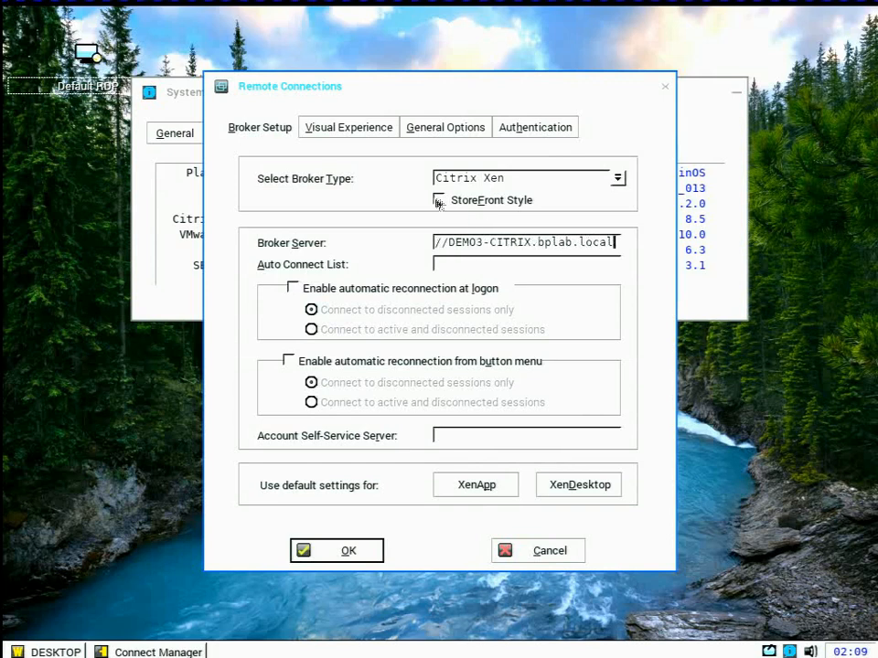
Set the default sign-on domain to bplab, save the remote connection settings and restart the thin client
click(463, 126)
click(526, 395)
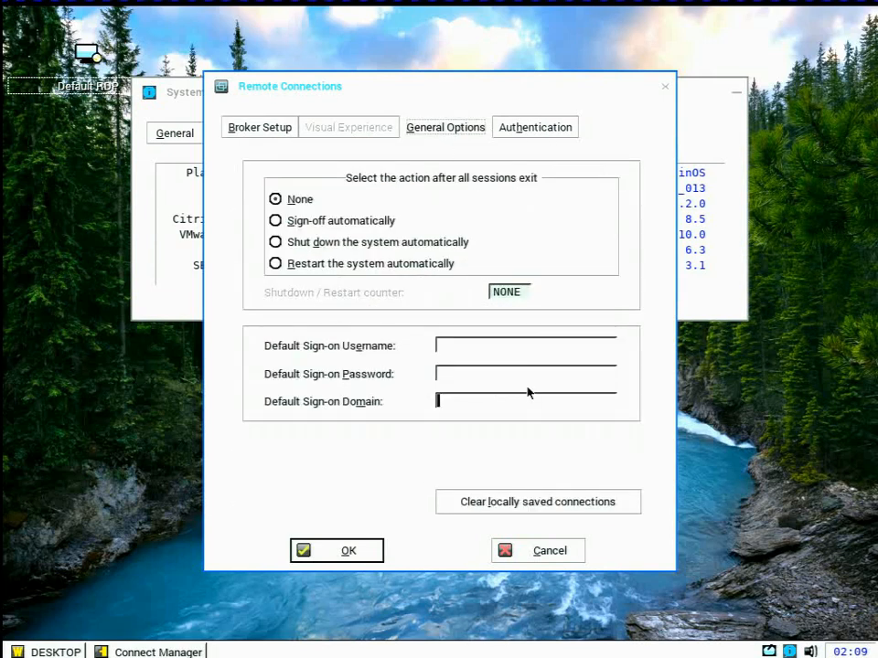
text(bplab)
click(353, 551)
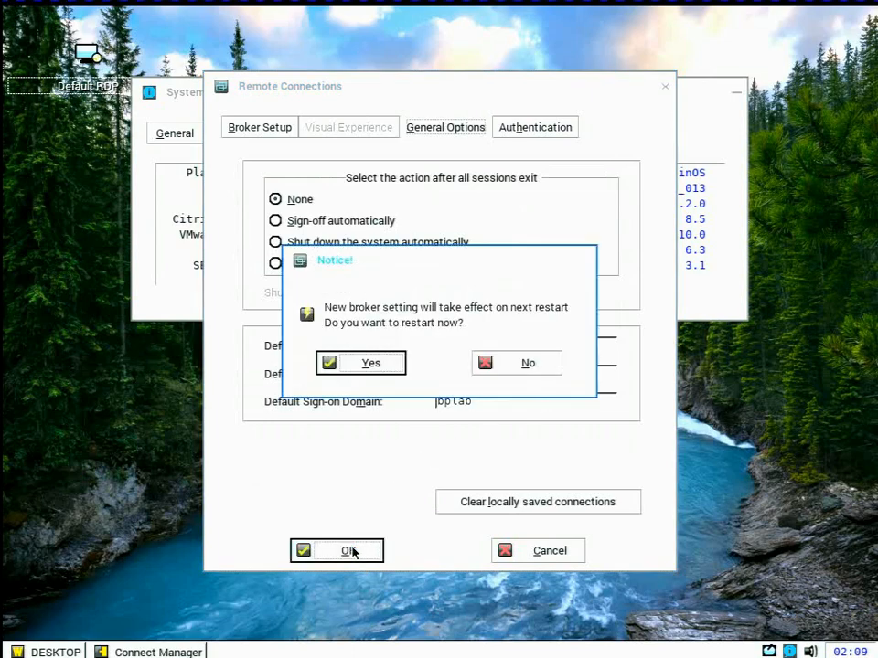
click(370, 364)
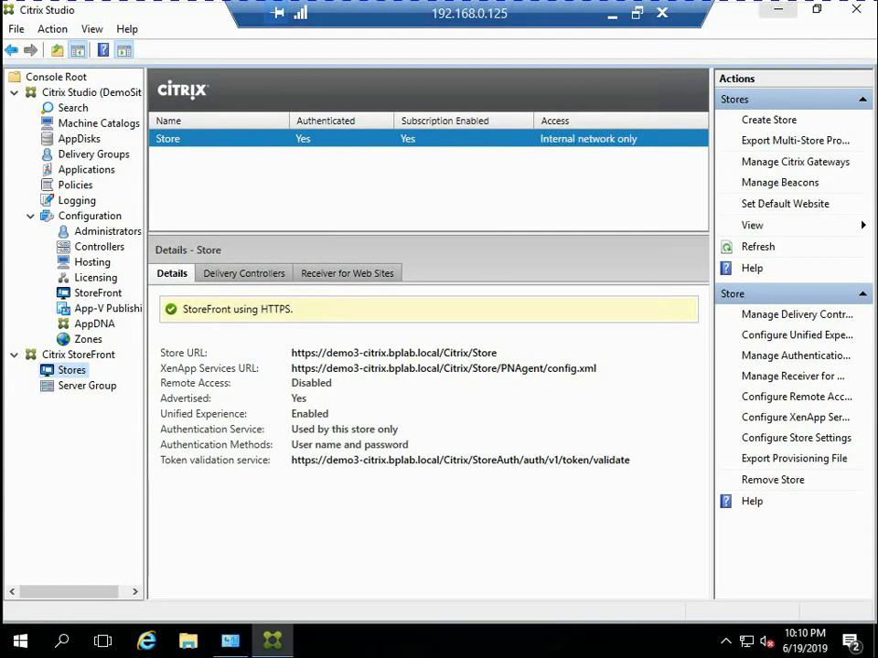
Minimize the Citrix server and VMware Workstation windows and switch to the Citrix Receiver page in Chrome
click(778, 9)
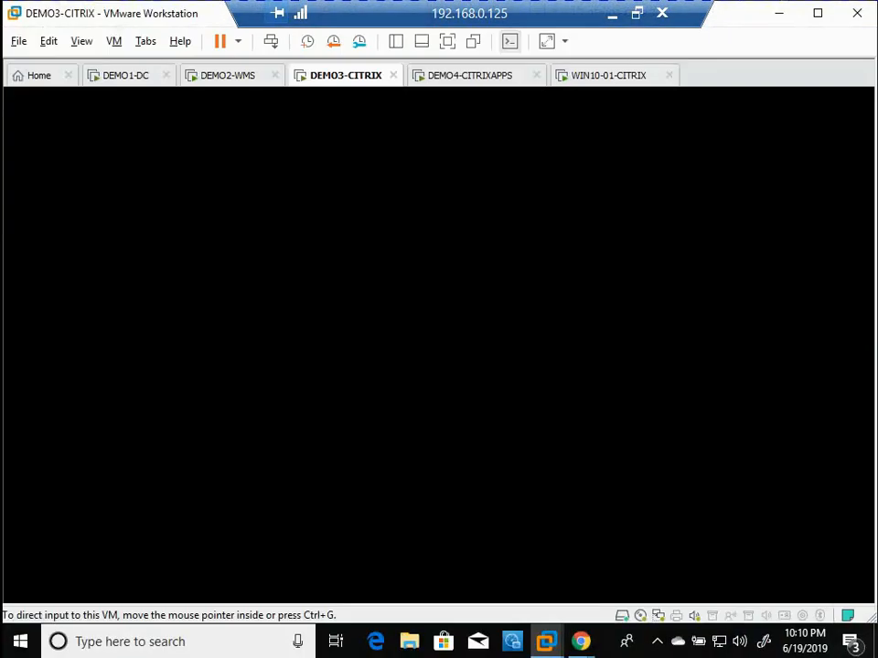
click(780, 13)
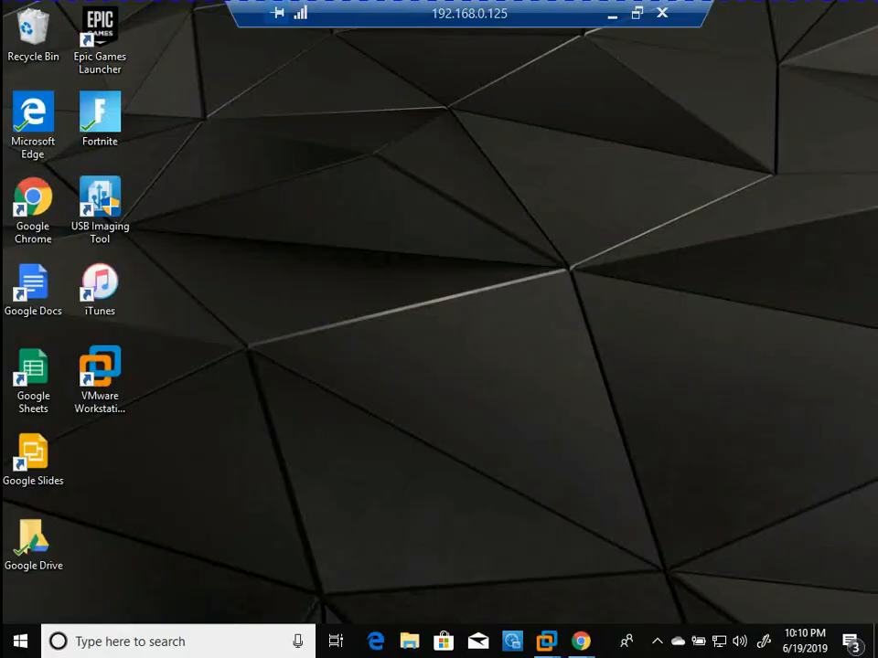
click(581, 642)
click(673, 548)
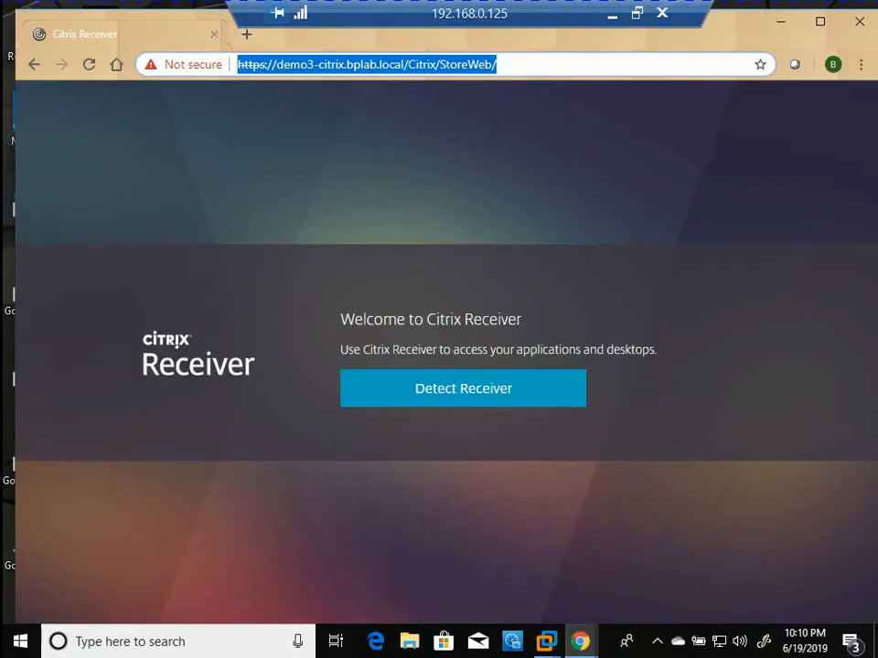
Open the certificate of the StoreWeb site and start exporting it in DER Encoded Binary X.509 format
click(186, 64)
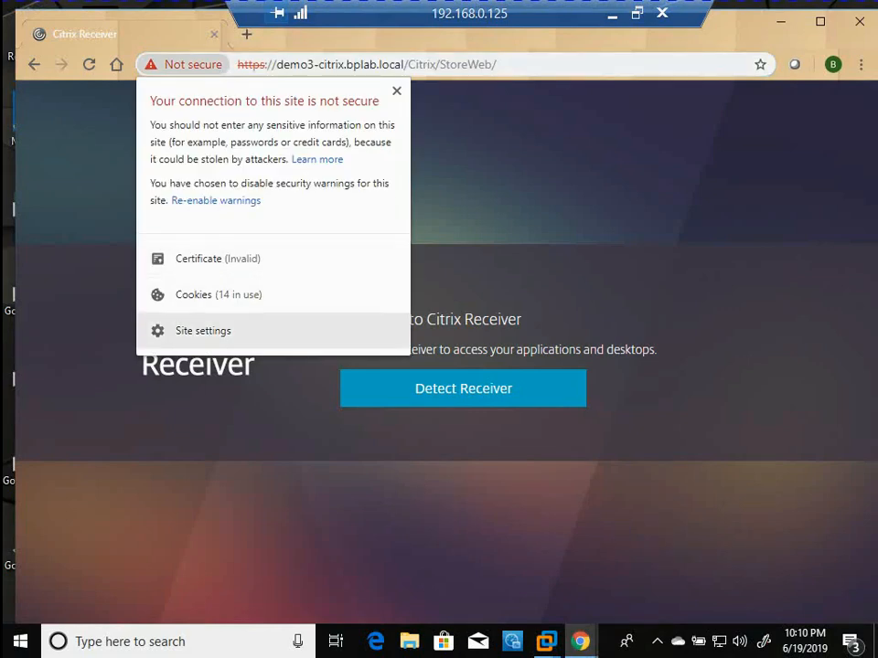
click(218, 258)
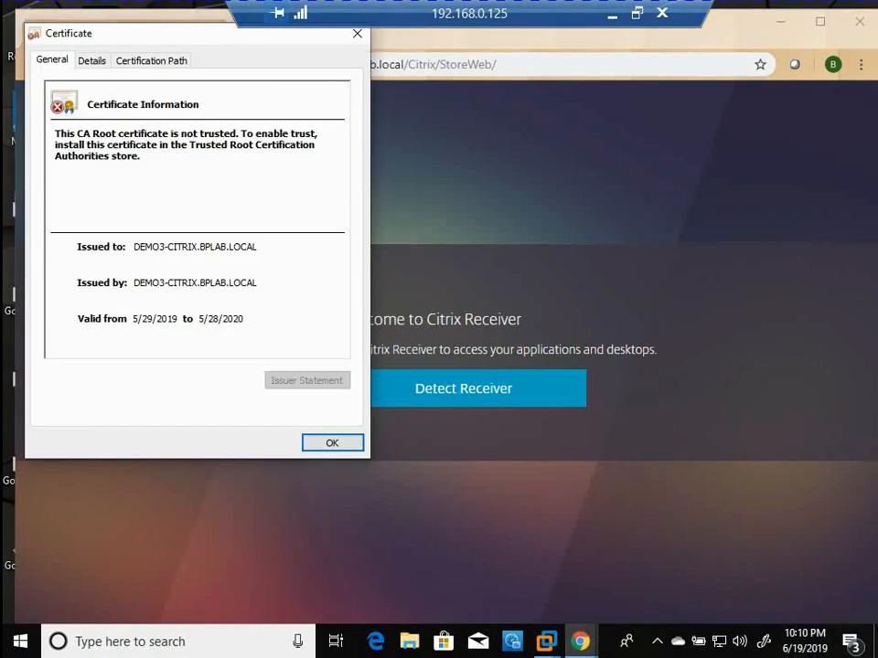
click(92, 60)
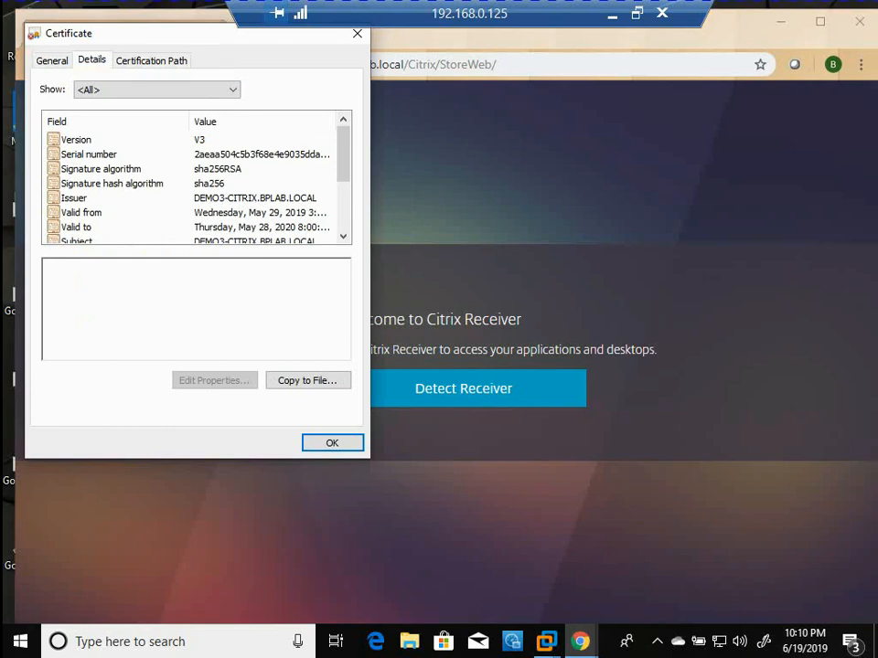
click(307, 381)
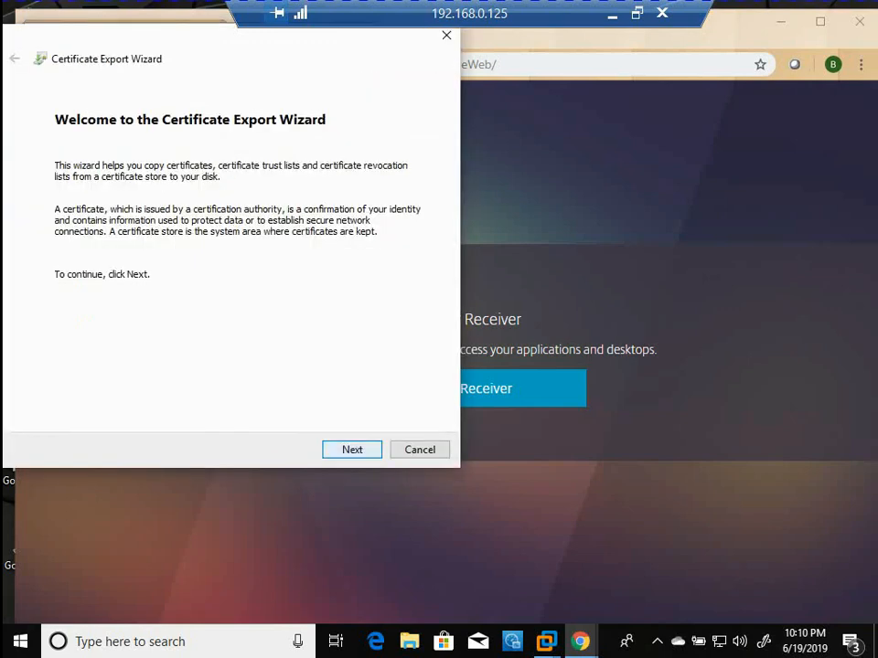
key(Return)
Save the exported certificate as DEMO3-Citrix on the WYSE (F:) drive and finish the export
key(Return)
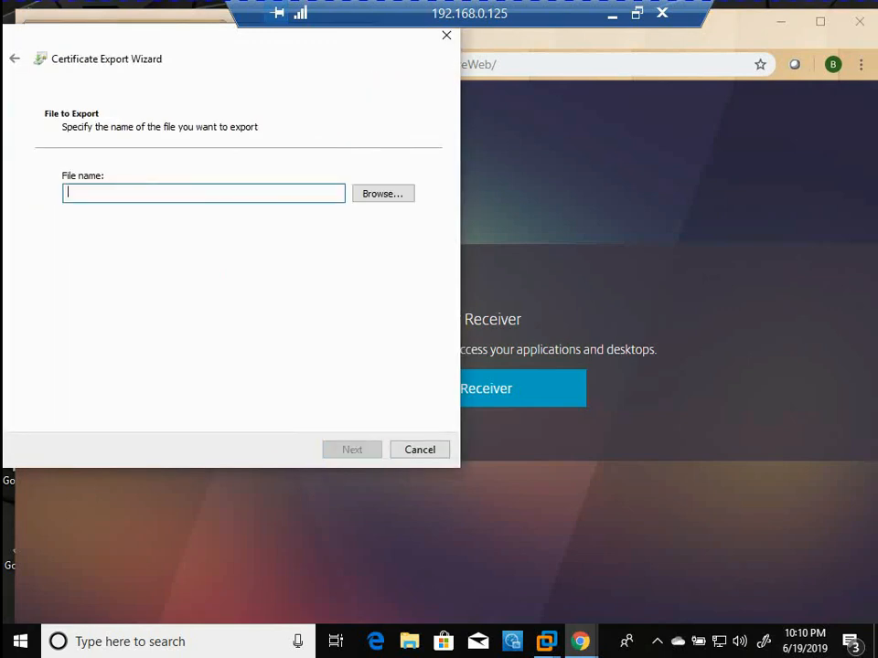
key(Tab)
key(Return)
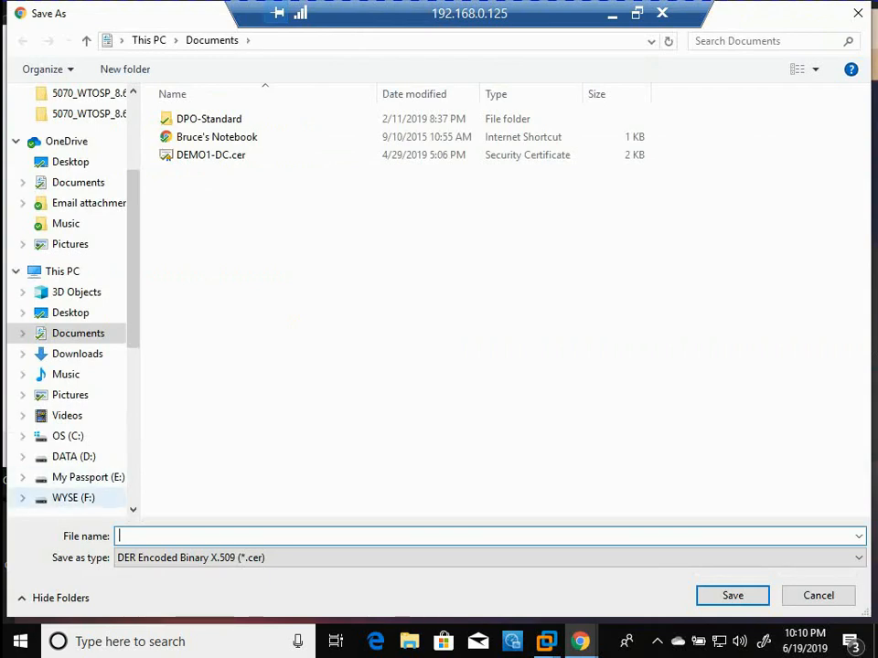
click(73, 498)
click(210, 537)
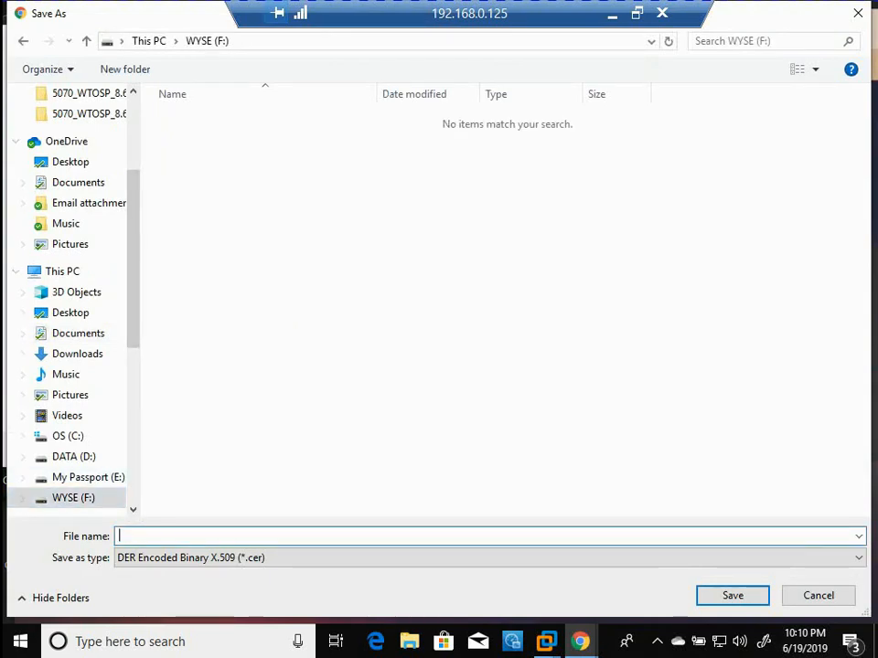
text(DEMO3-C)
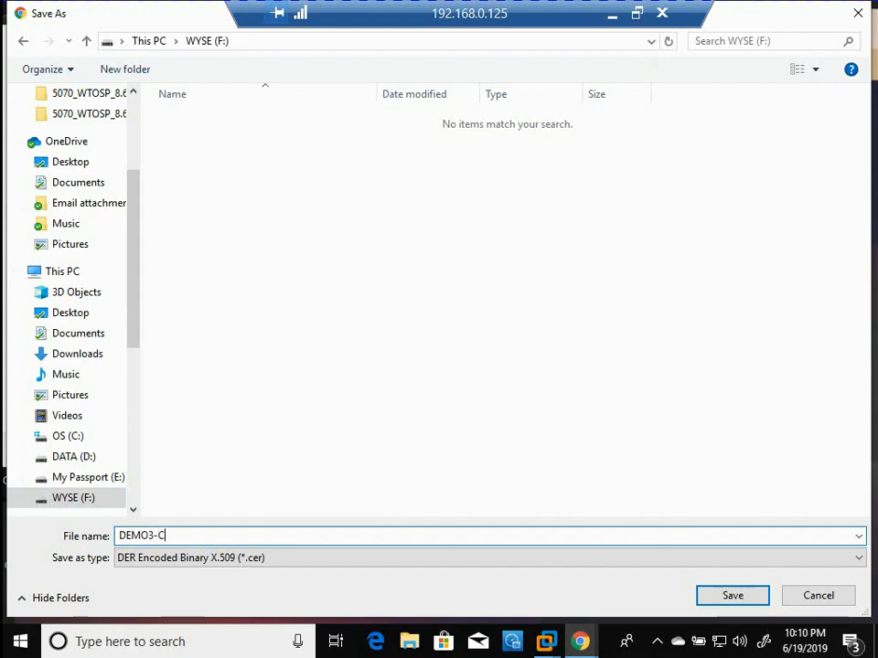
text(itrix)
key(Return)
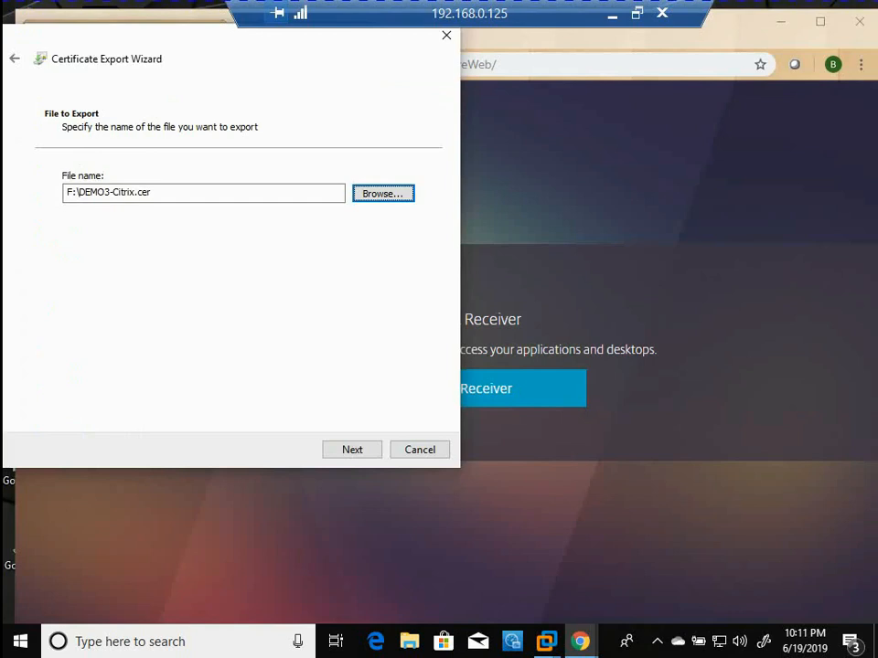
click(352, 450)
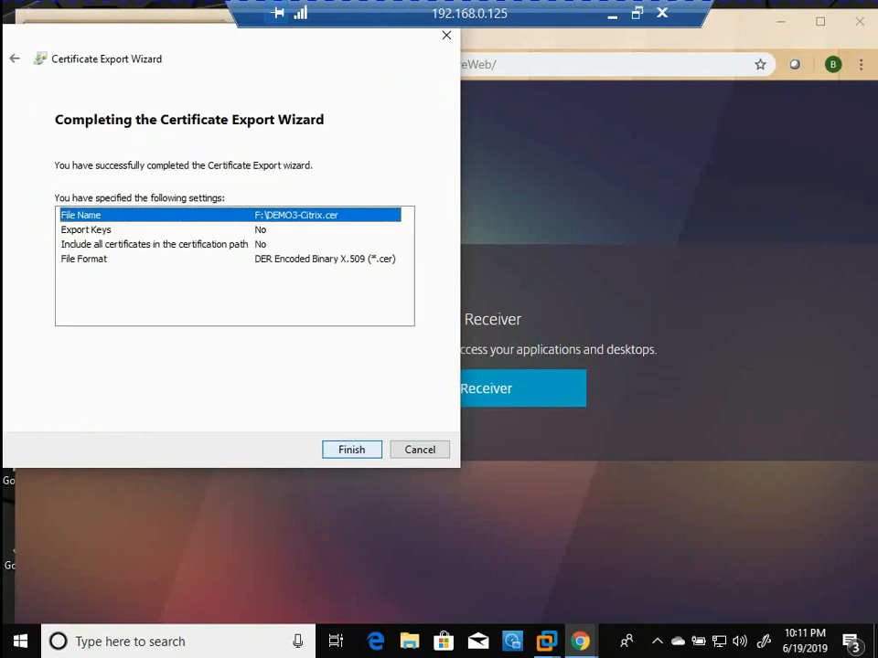
click(352, 450)
key(Return)
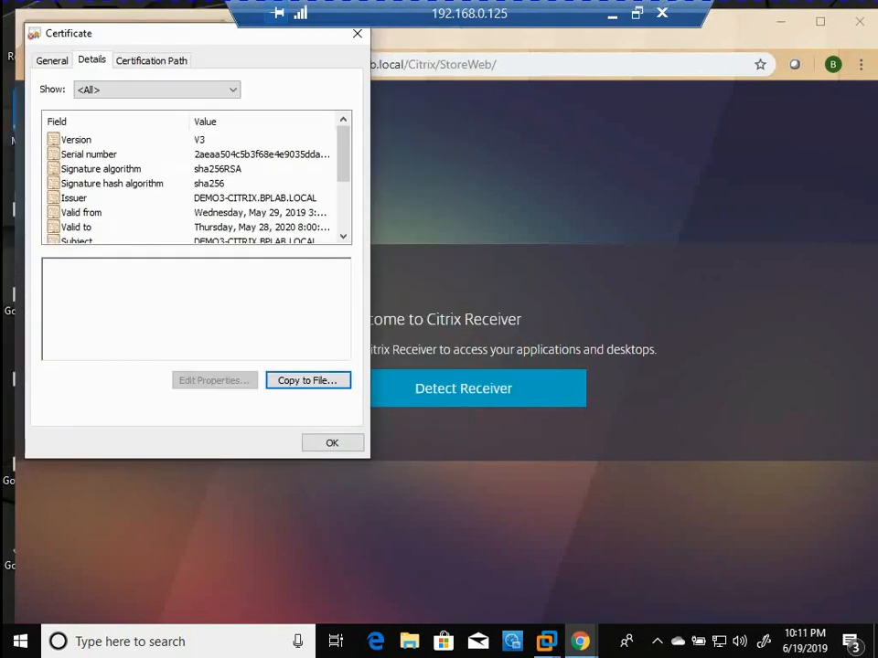
Move the 192.168.0.125 remote desktop window off the thin client's screen and open the client's System Tools
click(638, 13)
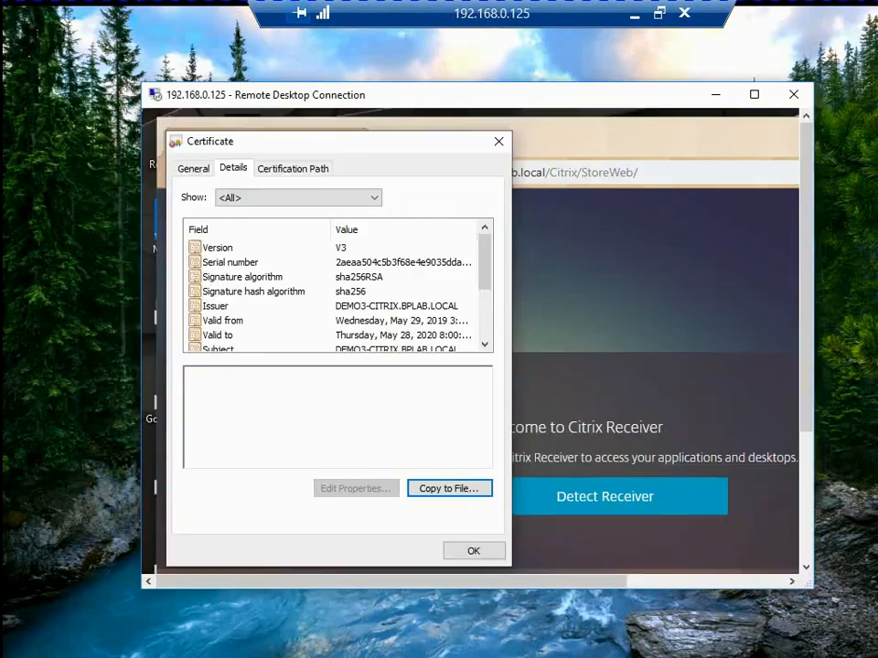
drag(549, 95, 877, 284)
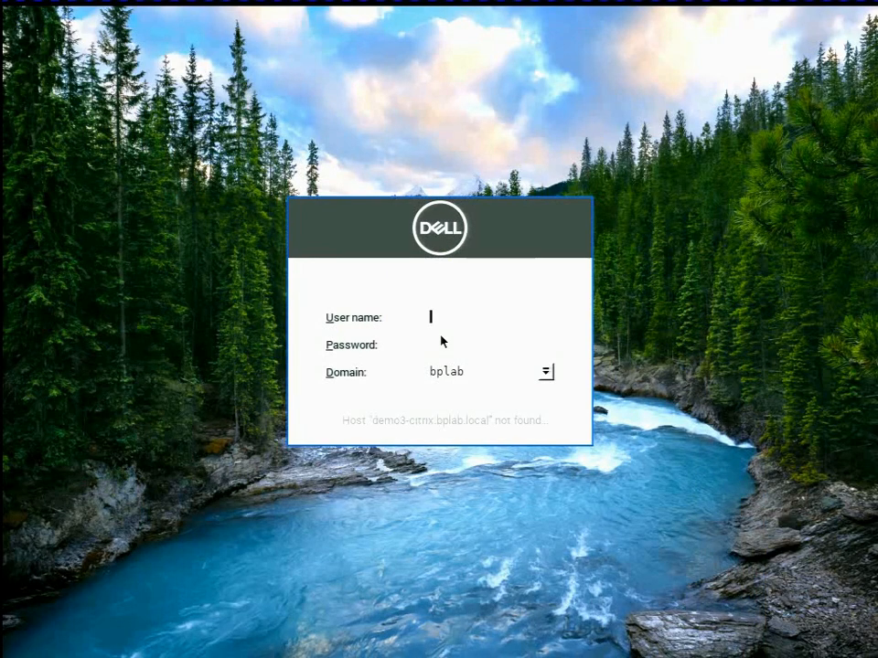
click(302, 547)
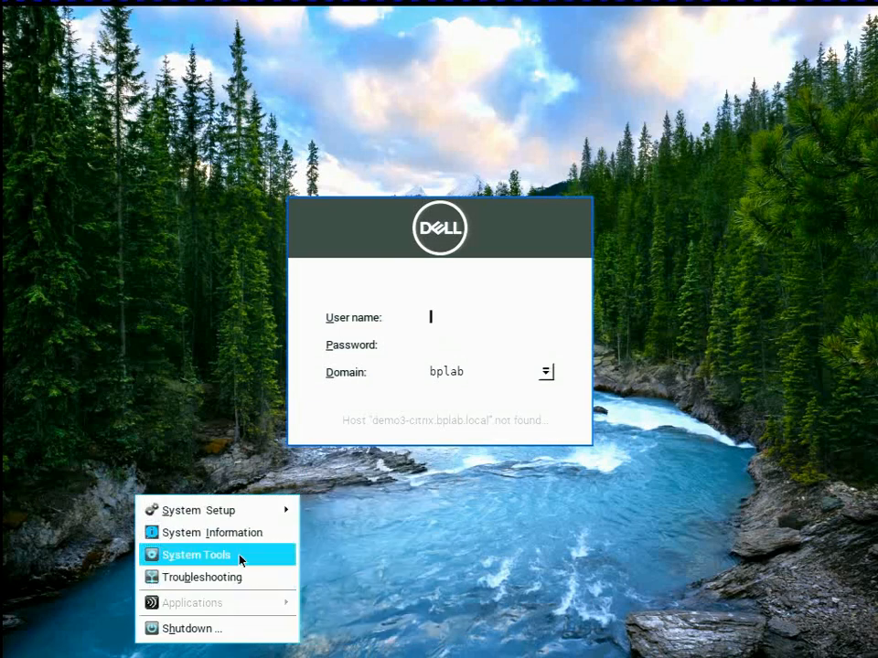
click(241, 558)
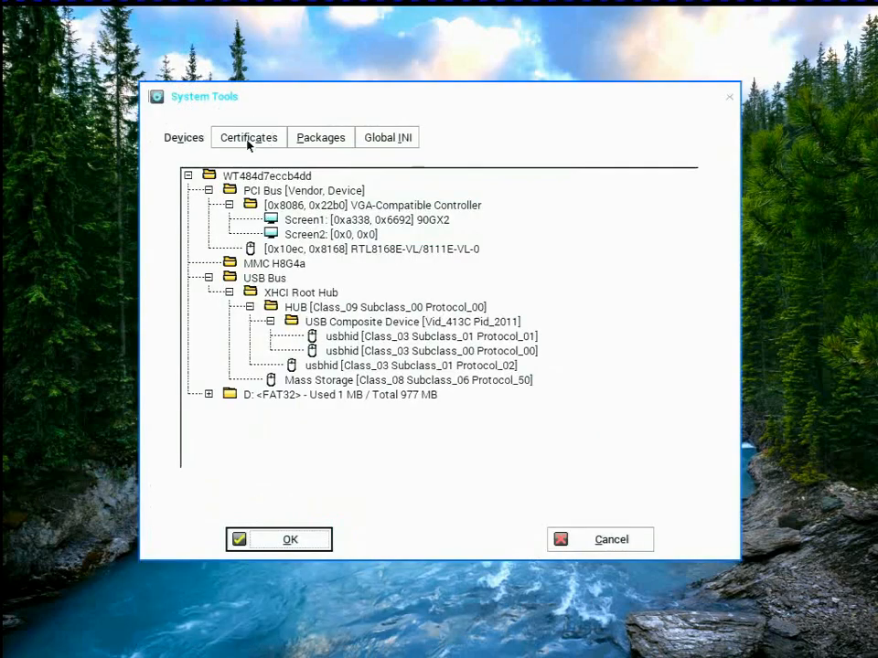
Import the DEMO3-Citrix.cer certificate from USB Storage into the thin client's certificates and close System Tools
click(223, 141)
click(442, 190)
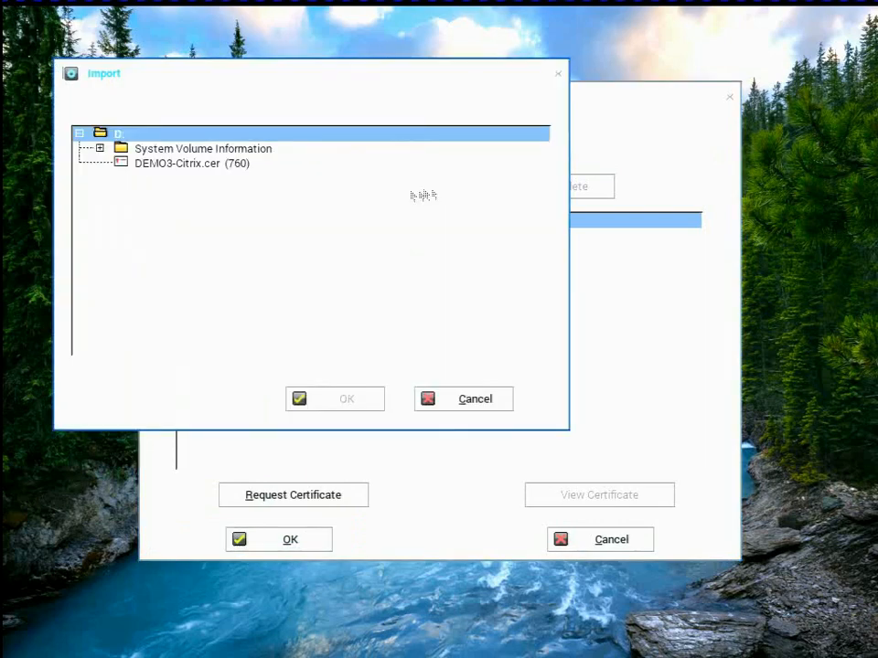
click(156, 164)
click(320, 401)
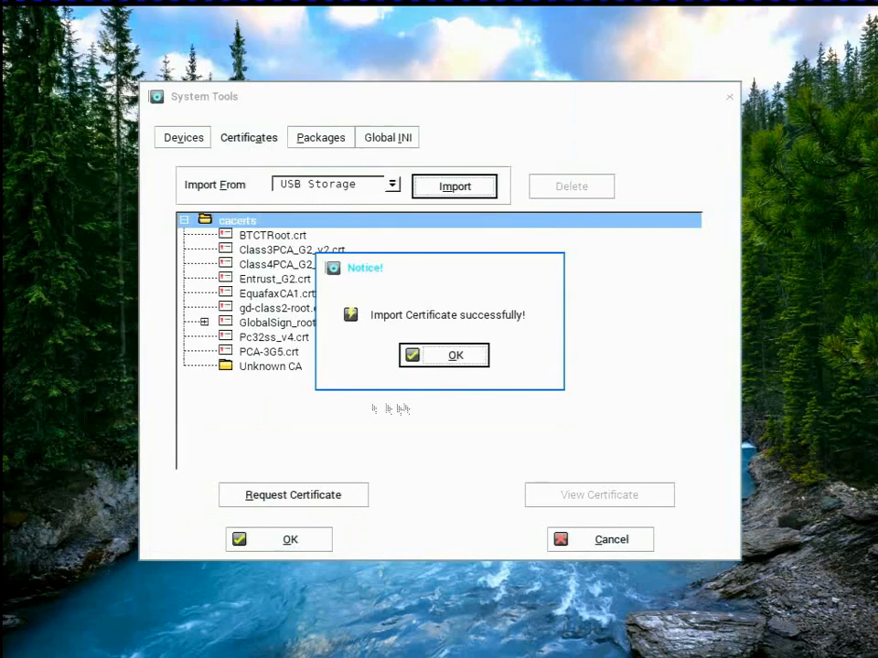
click(443, 353)
click(307, 540)
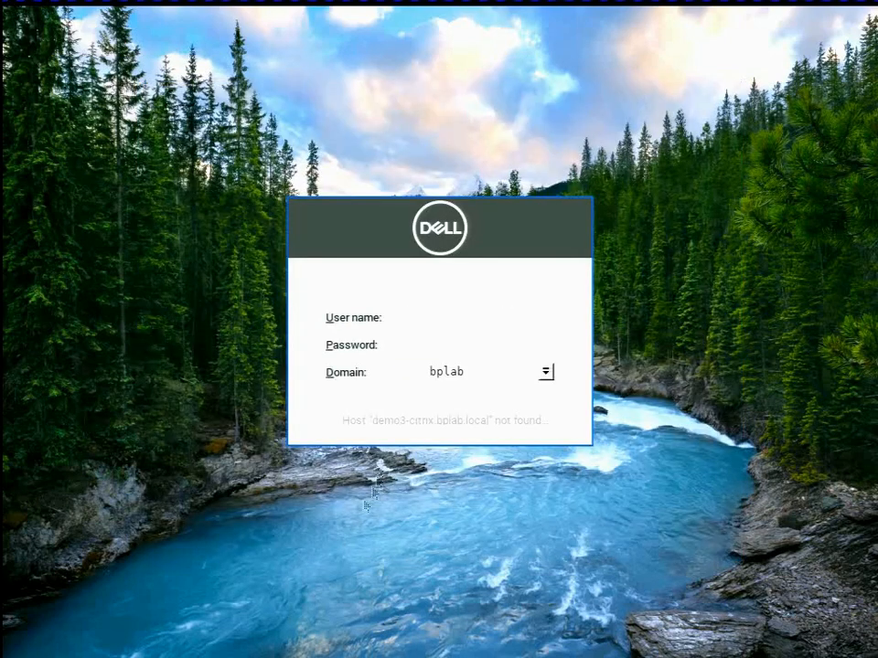
Restart the thin client
click(345, 494)
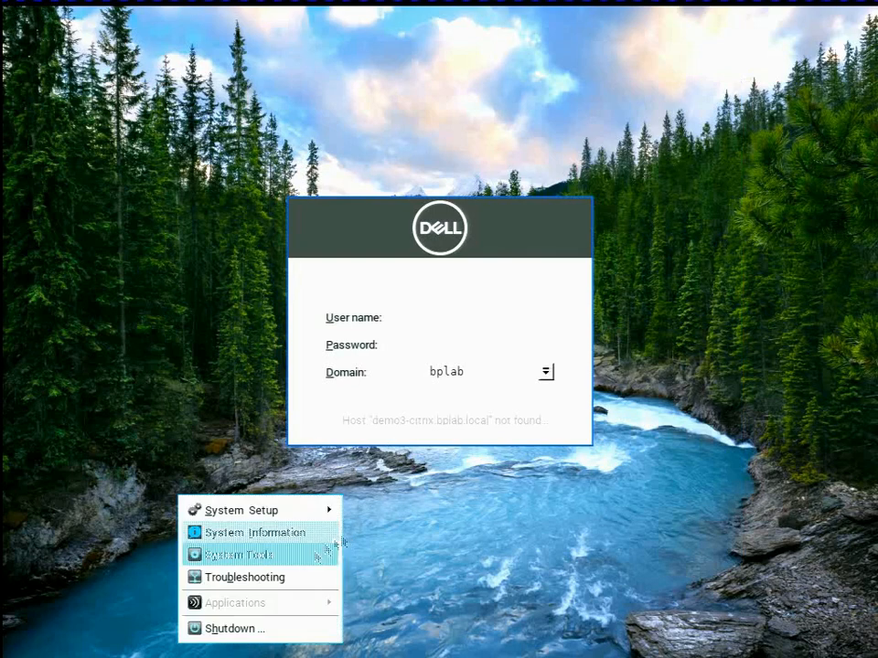
click(301, 629)
click(407, 338)
click(396, 426)
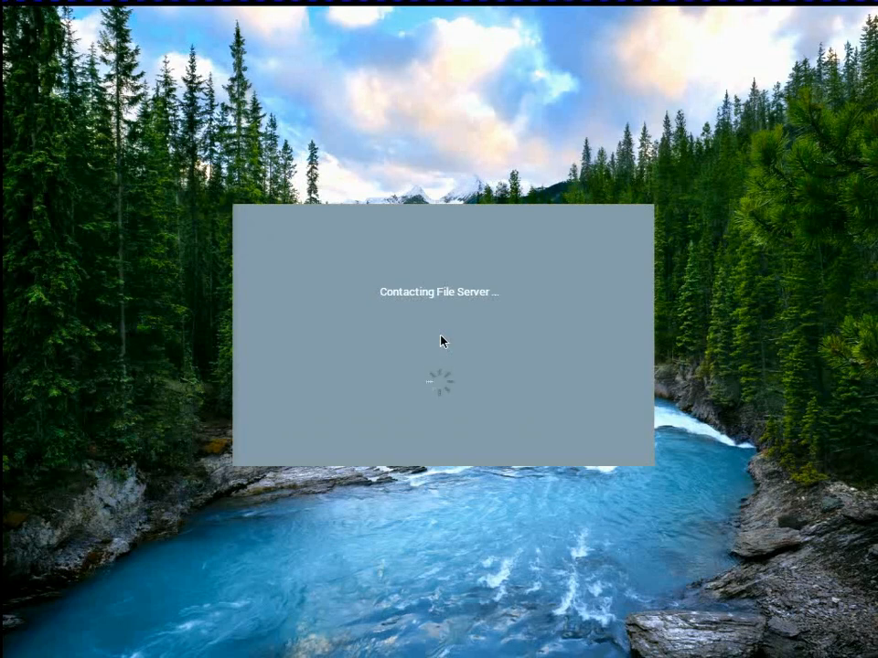
Sign in to the Citrix store as user1 with the account password in the bplab domain
text(user1)
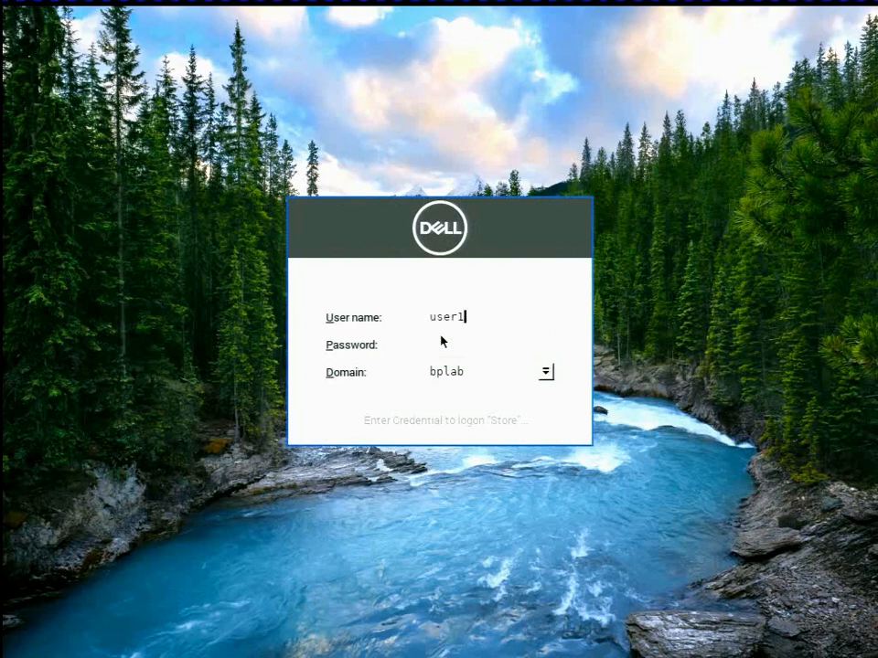
key(Tab)
text(*****)
key(Return)
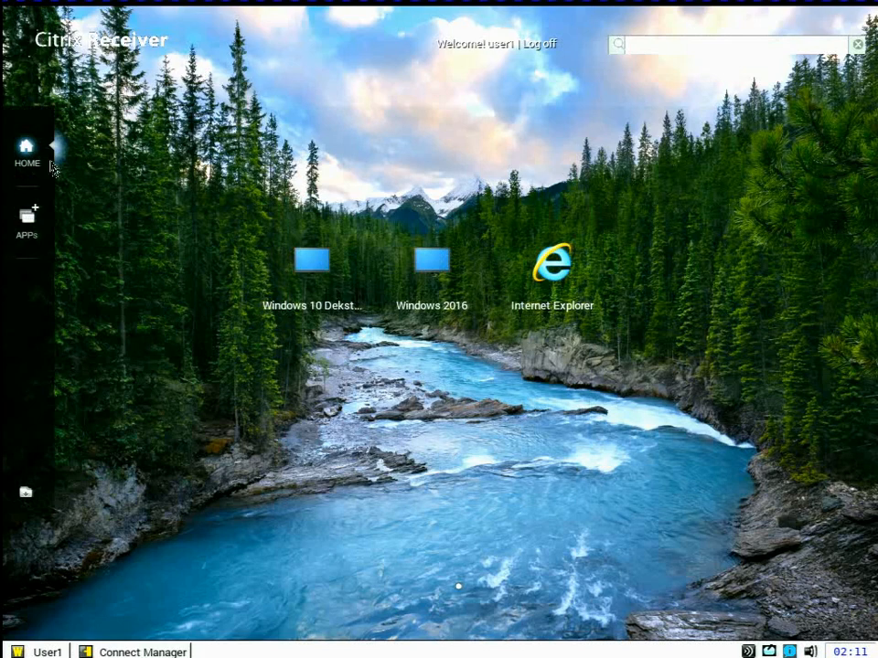
Launch the Windows 2016 desktop from the list of all applications and log off from it
click(26, 218)
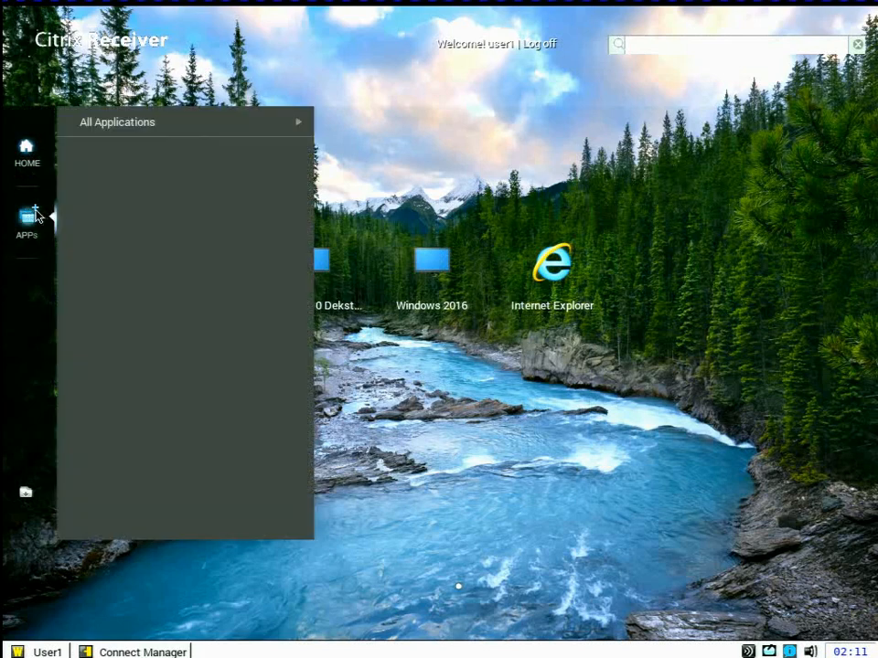
click(137, 130)
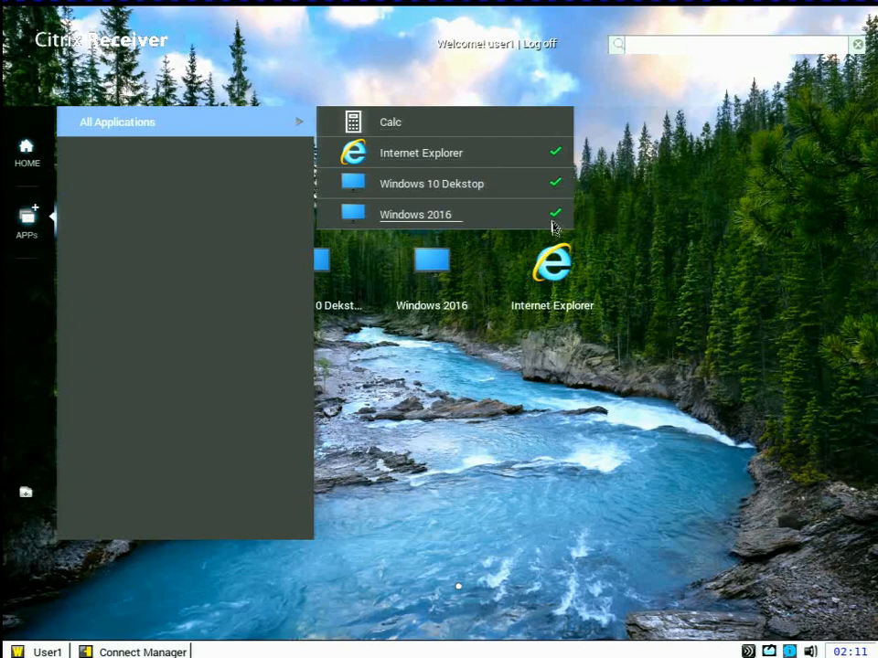
click(552, 225)
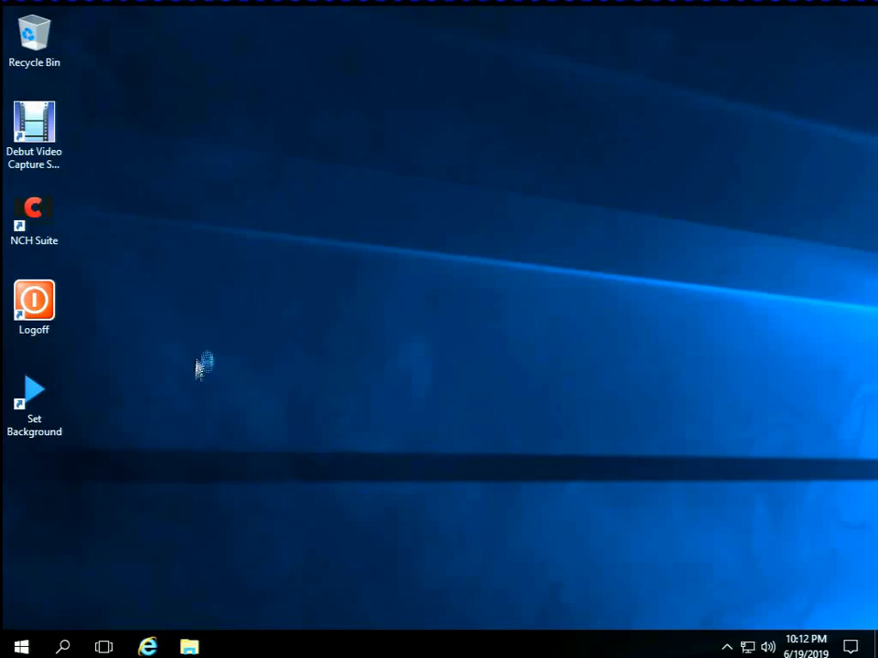
click(38, 298)
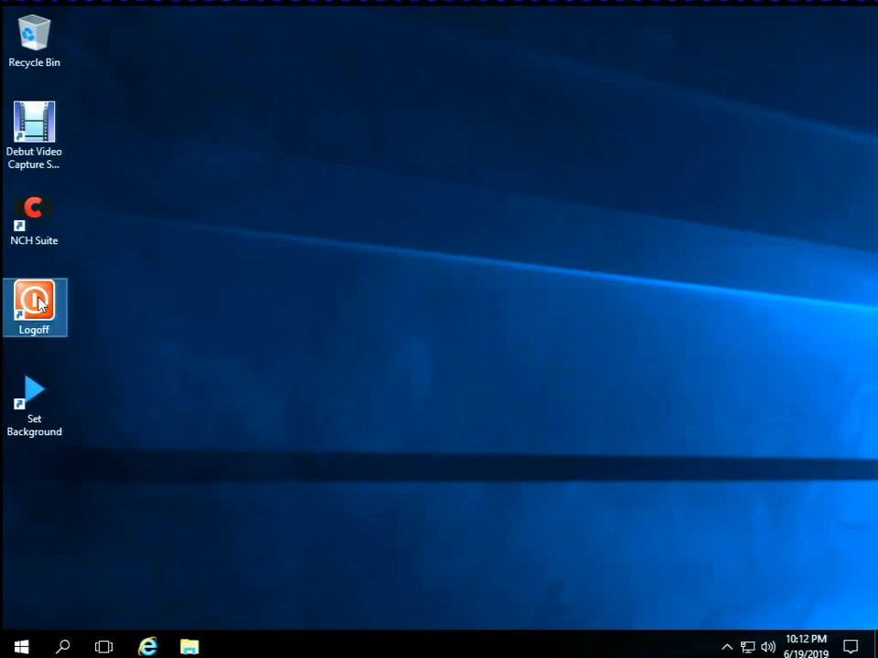
double_click(40, 303)
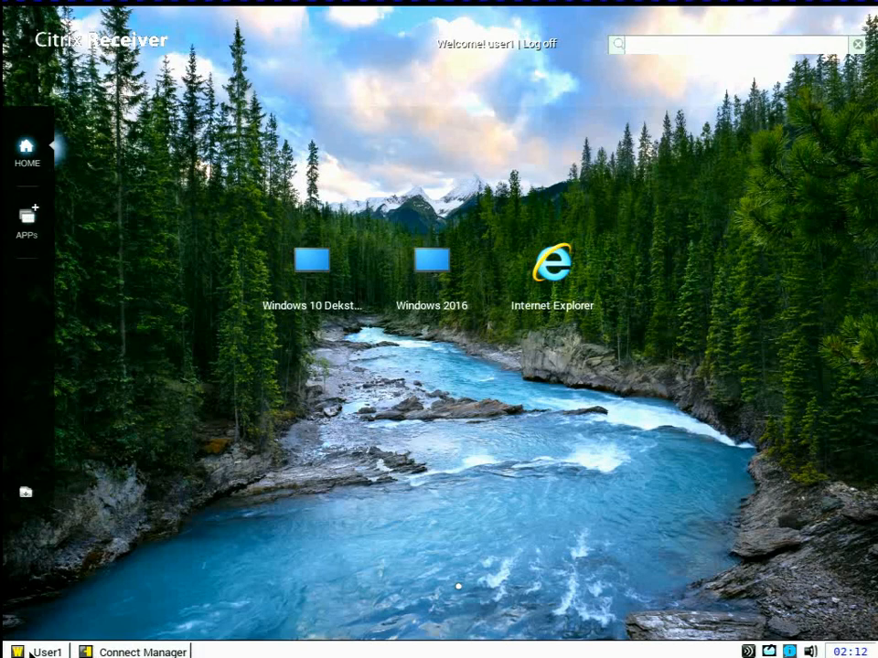
Return to the 192.168.0.125 remote session and show the DEMO2-WMS virtual machine in full screen
drag(877, 230, 365, 3)
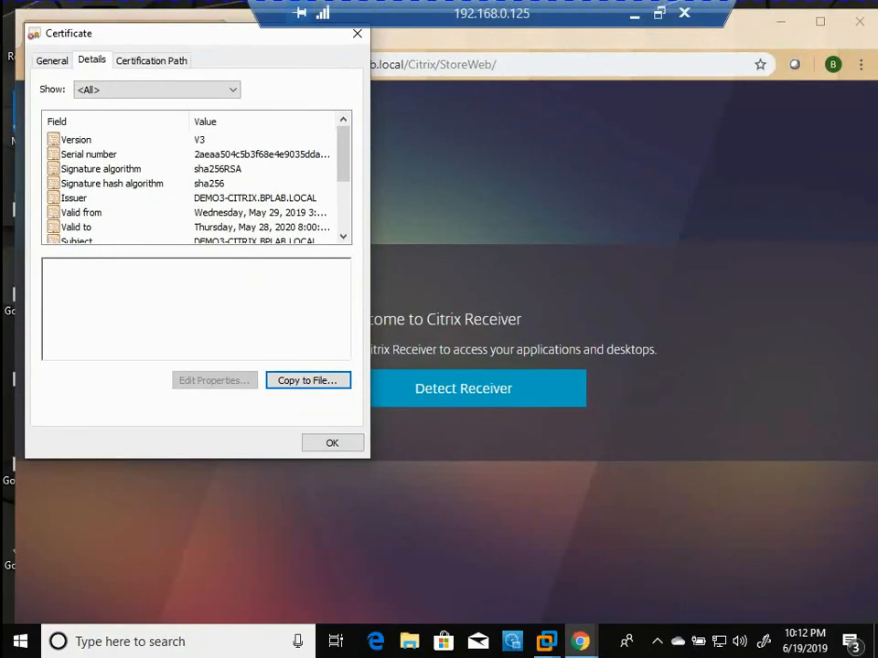
mouse_move(546, 641)
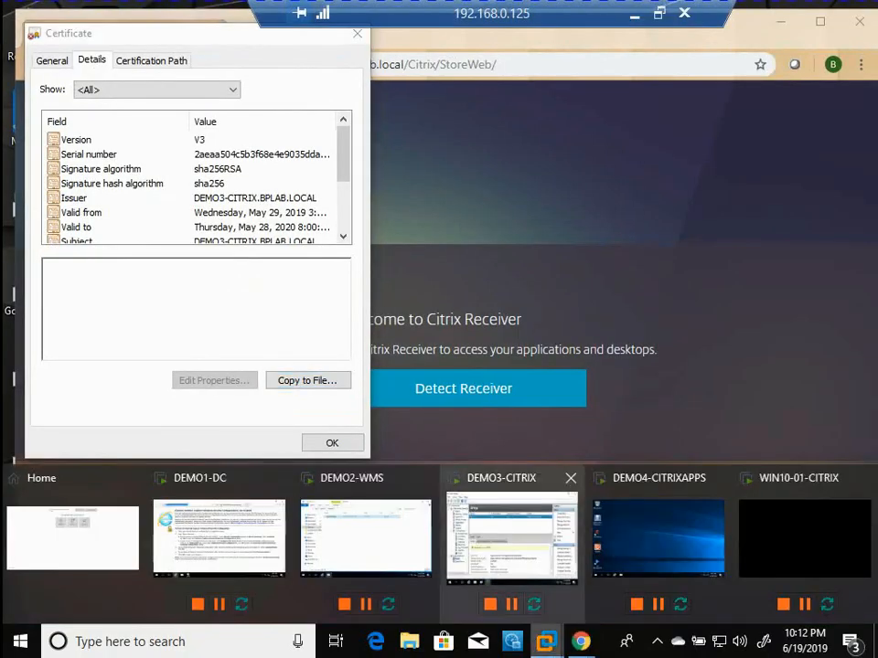
click(366, 538)
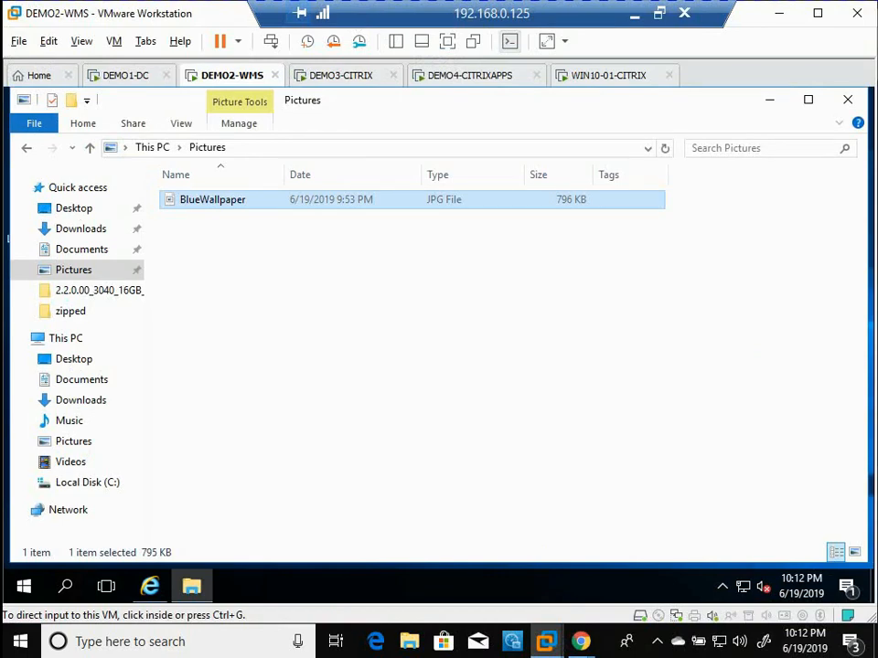
key(ctrl+alt+Return)
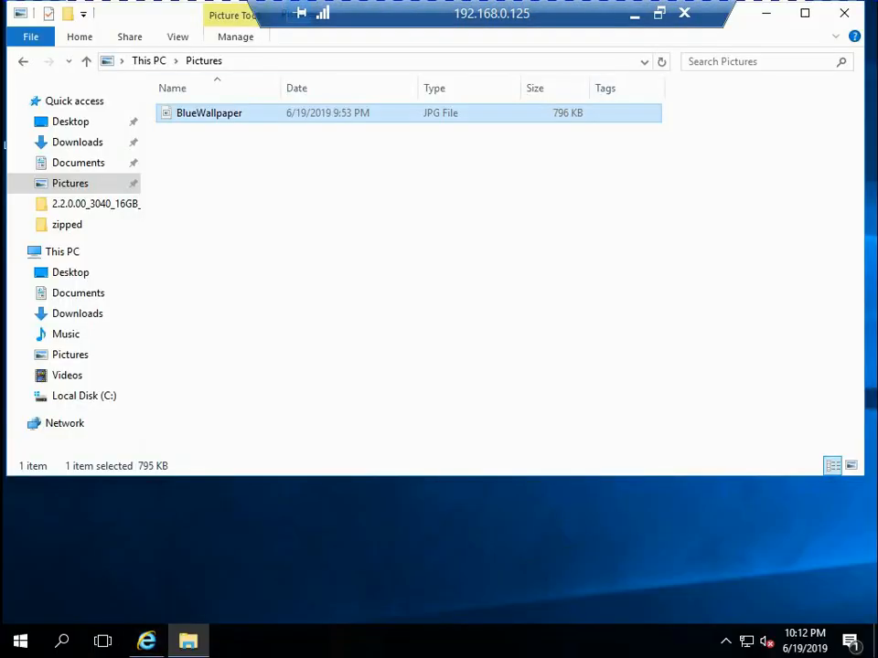
Minimize the Pictures folder window and open Groups & Configs of Wyse Management Suite in Internet Explorer
click(766, 13)
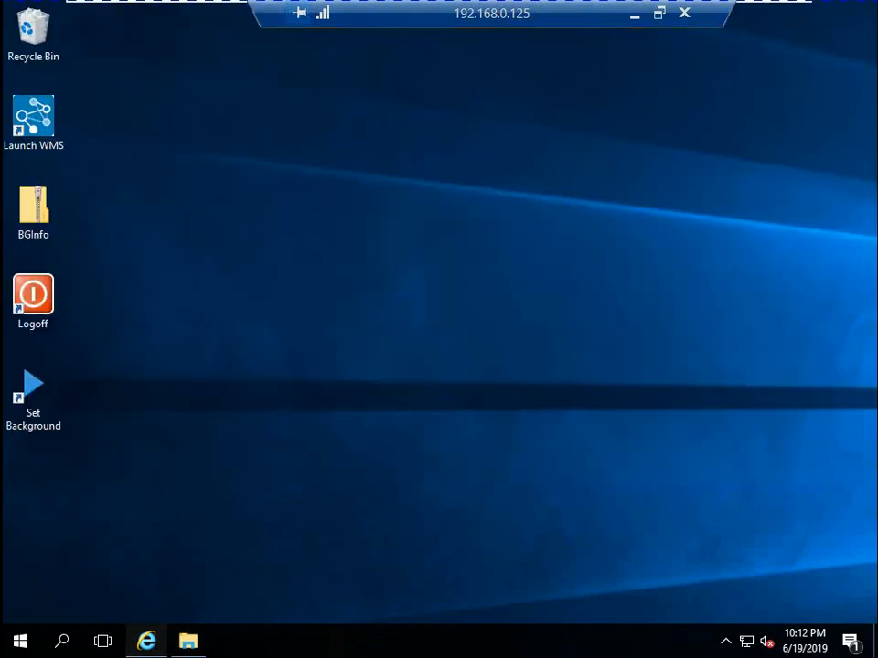
click(146, 641)
click(212, 129)
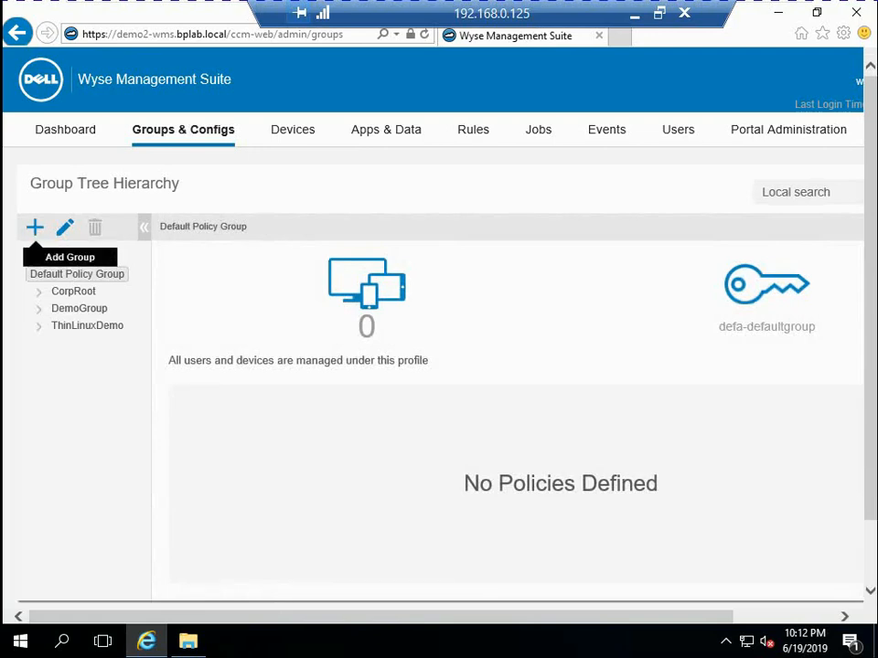
Add a new group under Default Policy Group with the name and description CitrixDemo
click(34, 227)
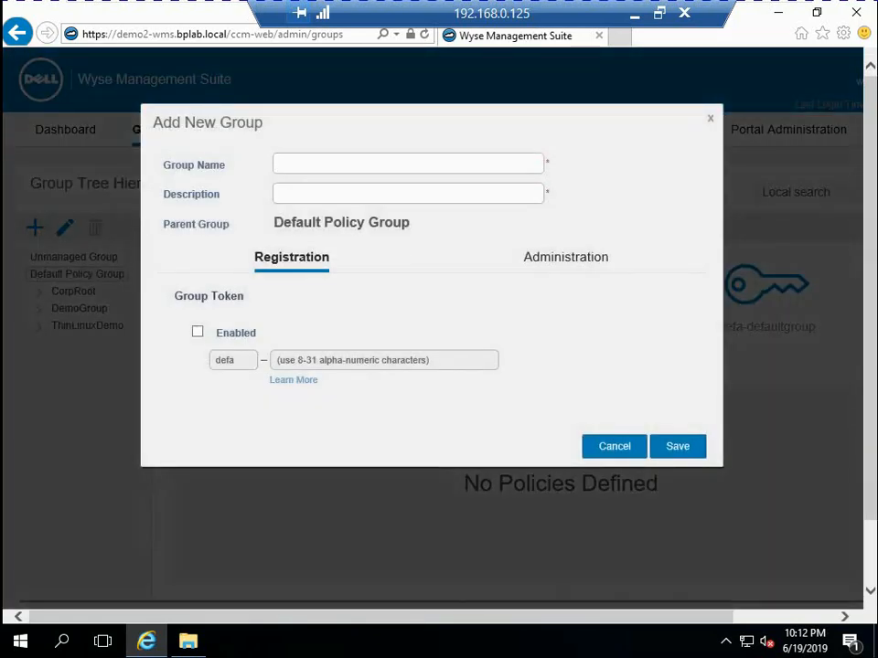
text(CitrixDEmo)
key(Left)
key(Left)
key(Left)
key(Delete)
text(e)
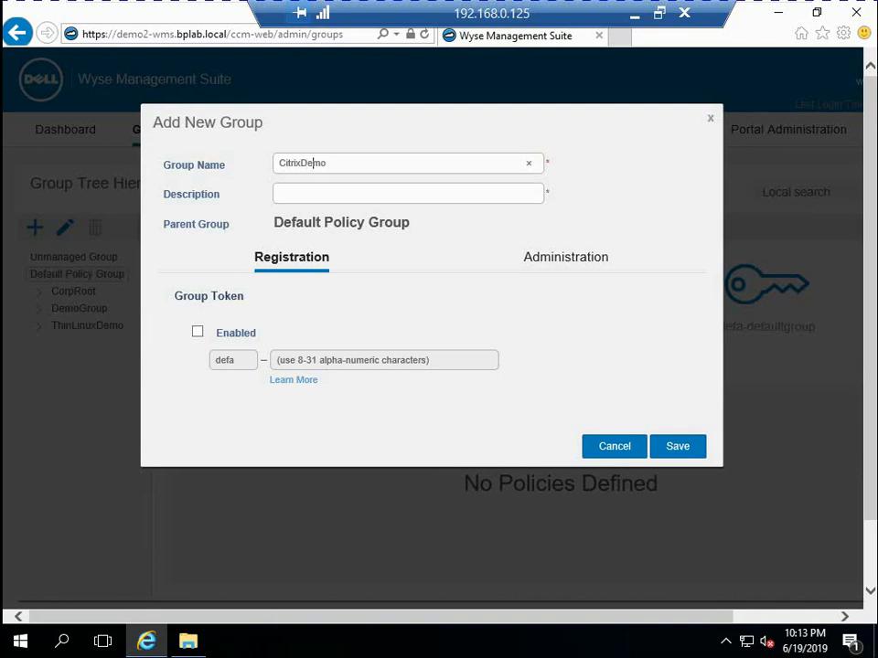
key(ctrl+a)
key(ctrl+c)
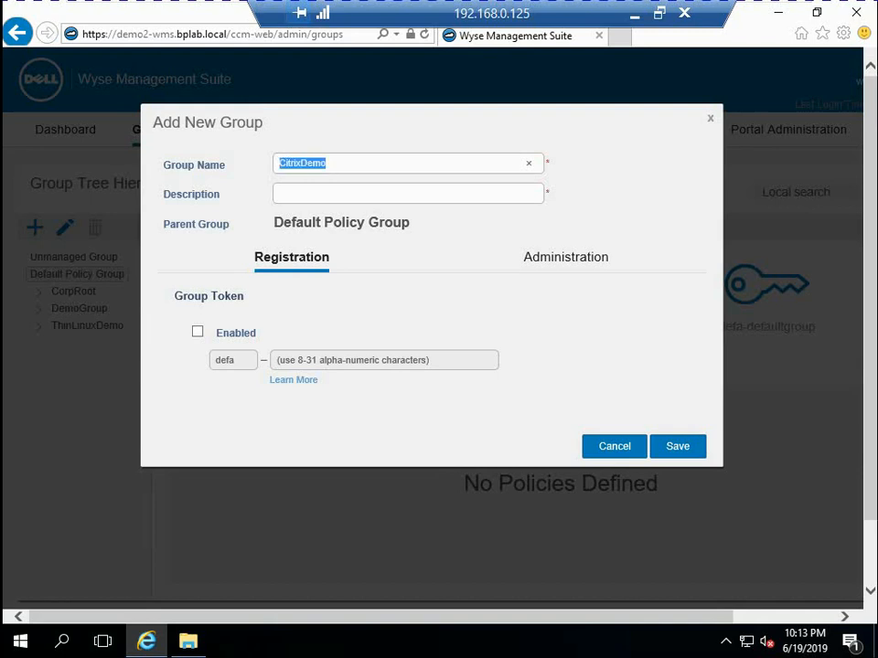
key(Tab)
key(ctrl+v)
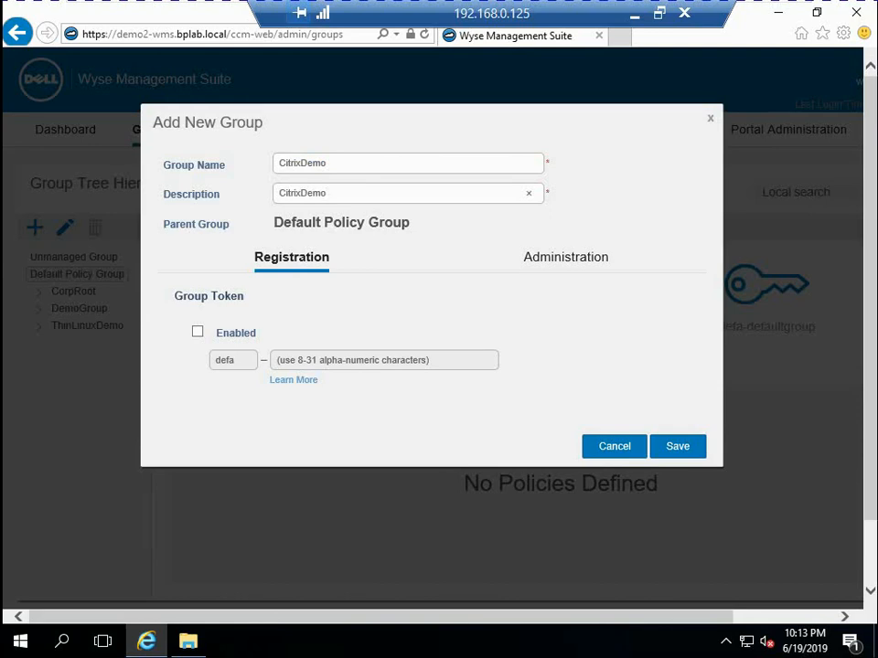
Enable the group token, fill in the token value and save the new group
click(197, 332)
key(Tab)
key(ctrl+v)
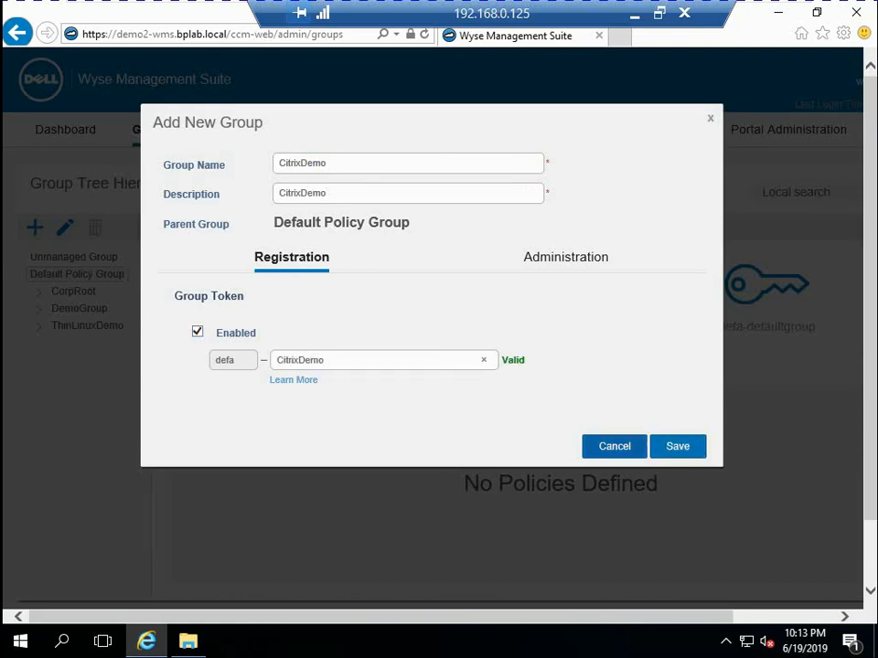
click(677, 446)
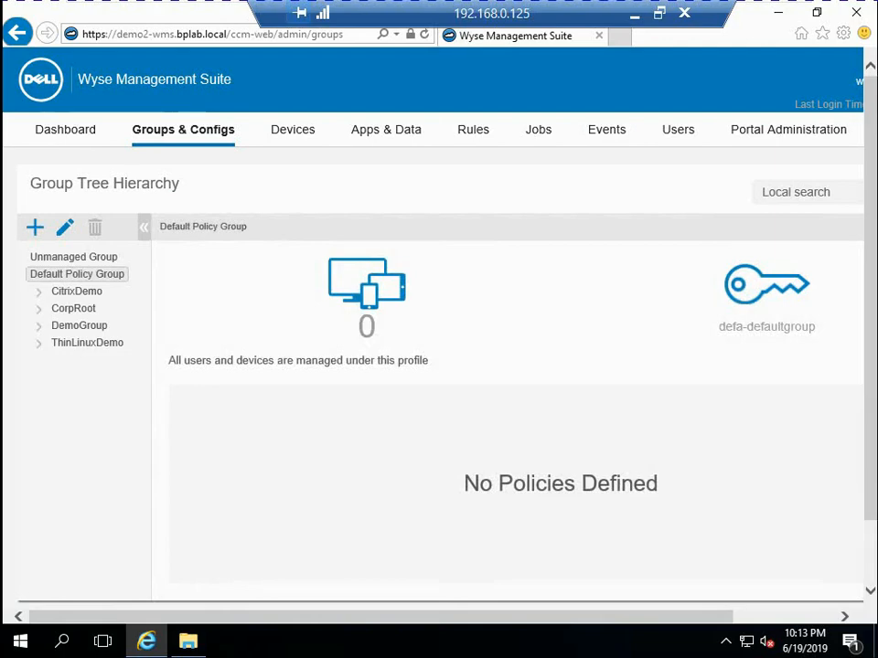
Open the ThinOS policies of the CitrixDemo group for editing
click(76, 292)
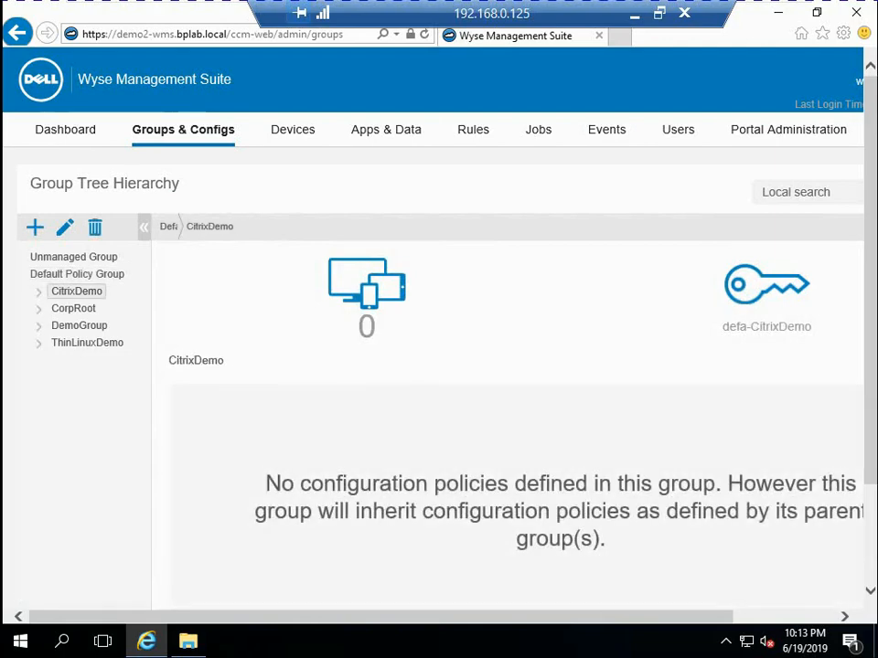
scroll(432, 384, right, 2)
click(803, 227)
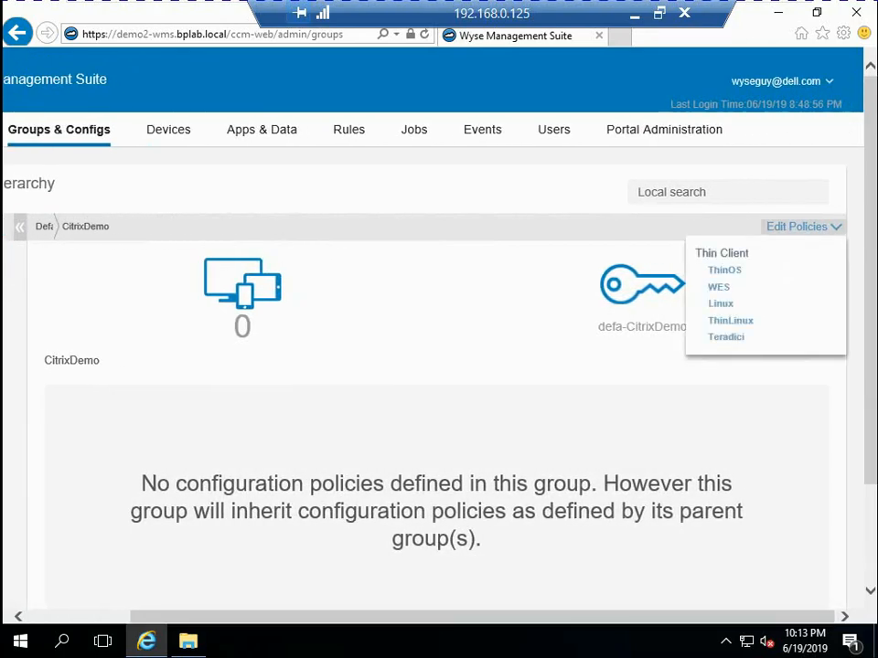
click(724, 270)
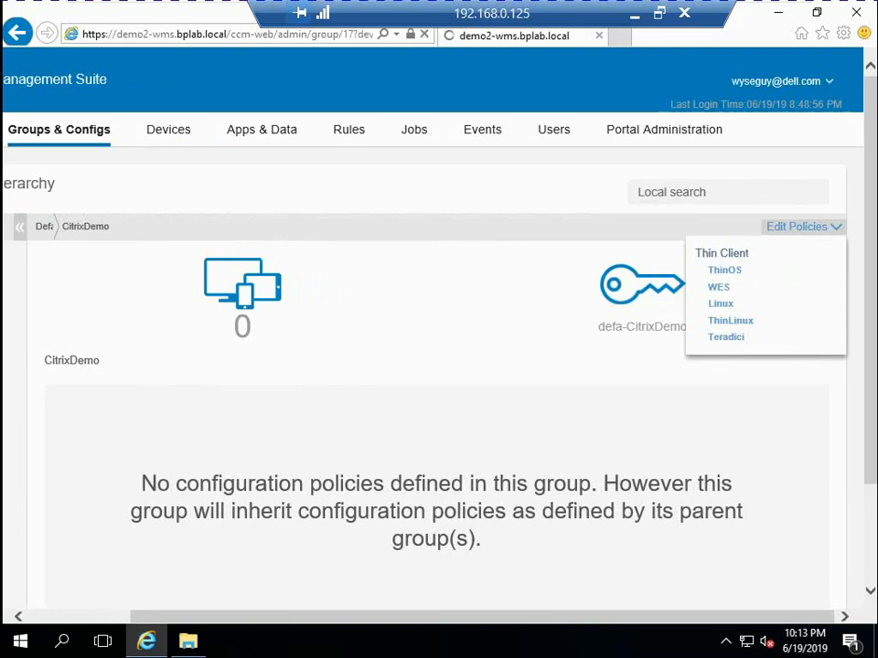
Start configuring the Citrix Broker item under Remote Connection (8.5+) in the ThinOS policy
scroll(438, 348, down, 3)
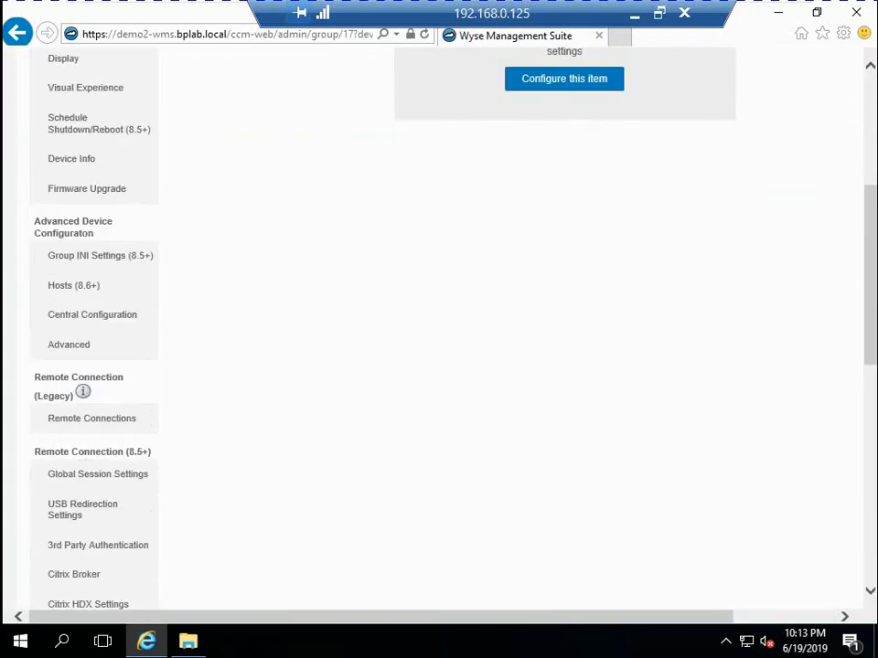
scroll(91, 525, down, 2)
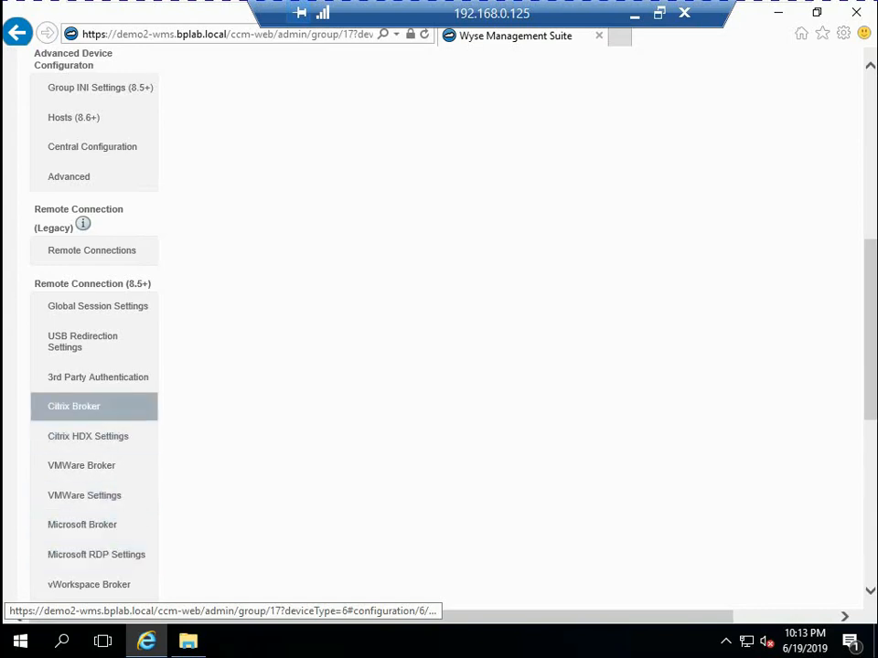
click(73, 406)
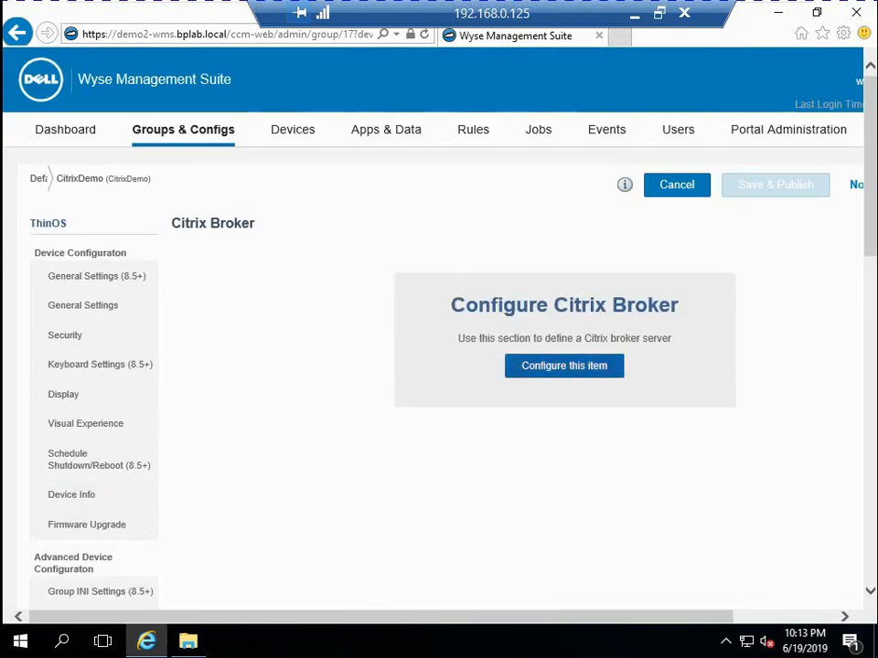
click(564, 365)
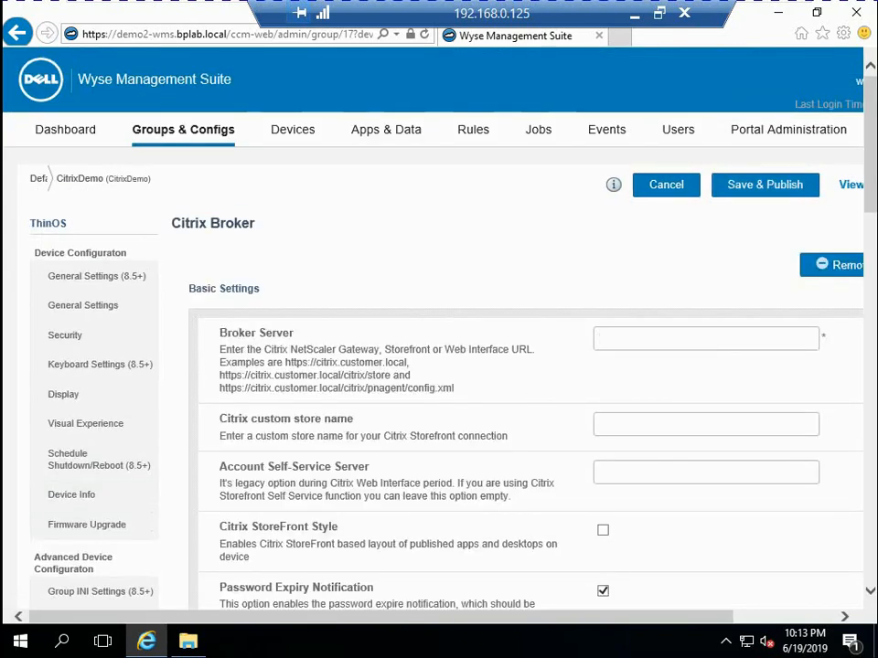
click(705, 338)
text(https://DEMO3)
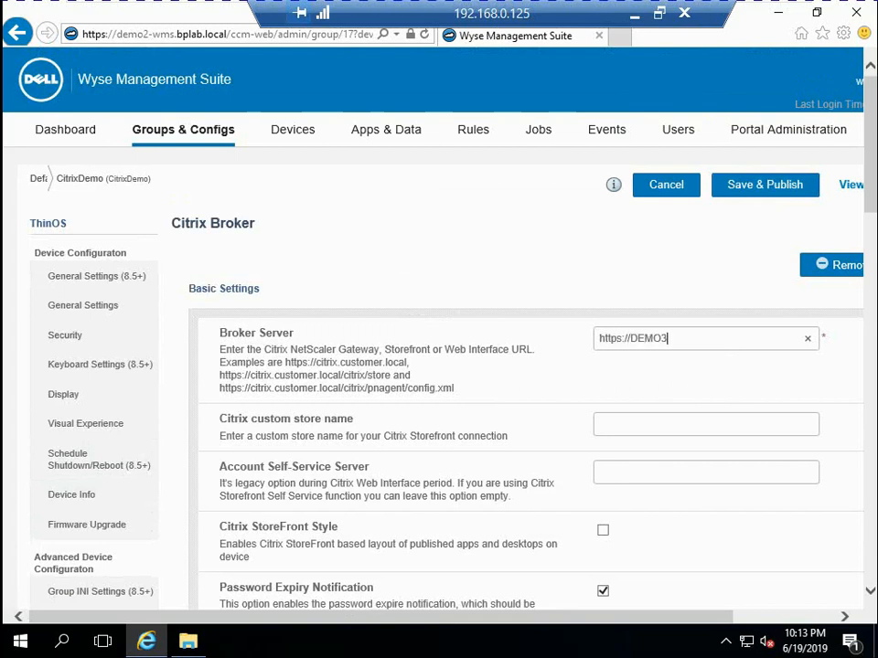
text(-Citrix.bplab)
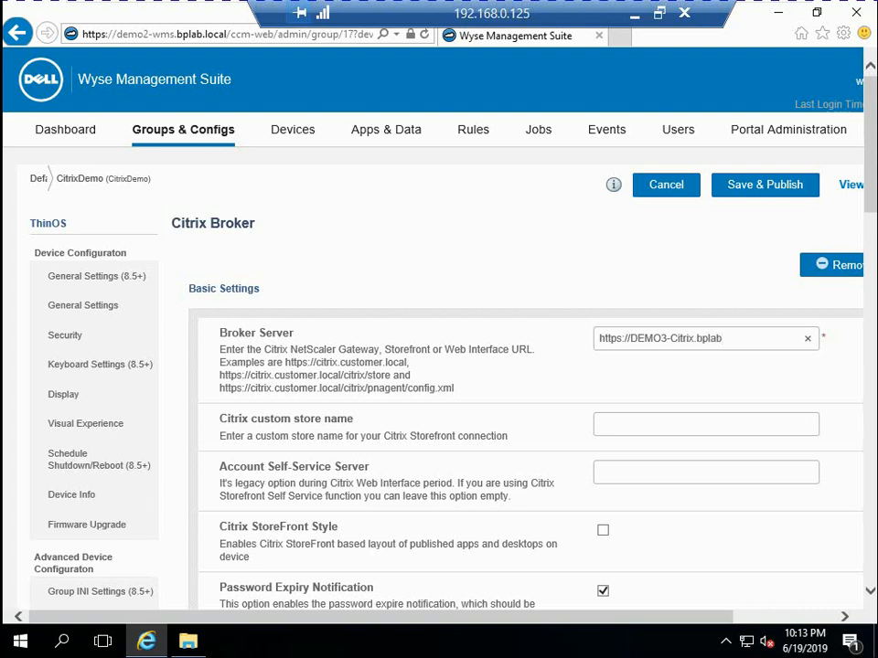
text(.local)
key(Tab)
Enable Citrix StoreFront Style for the broker, then save and publish the CitrixDemo policy
click(602, 530)
scroll(432, 330, down, 1)
scroll(432, 329, up, 1)
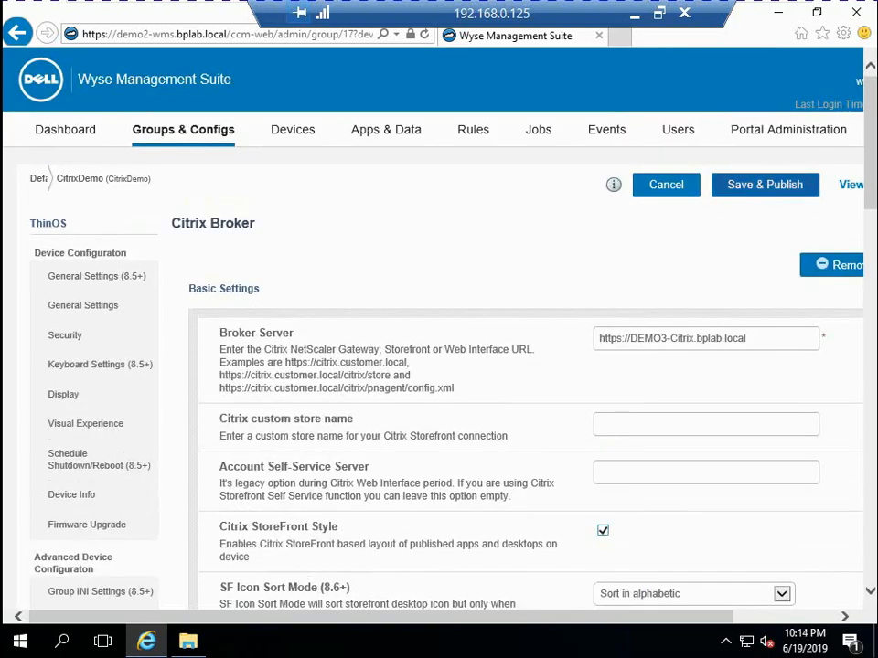
click(765, 184)
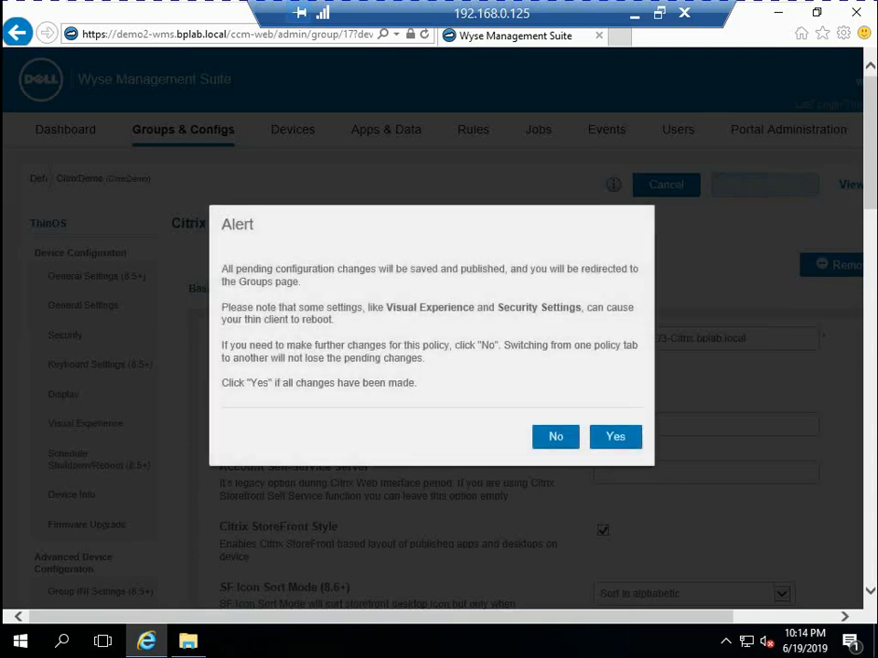
click(616, 437)
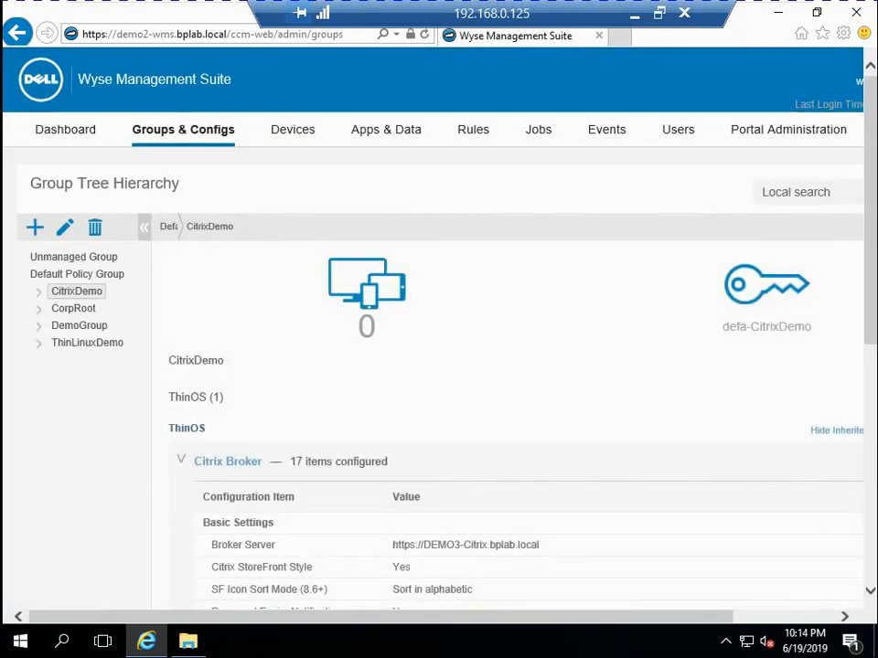
drag(448, 617, 550, 618)
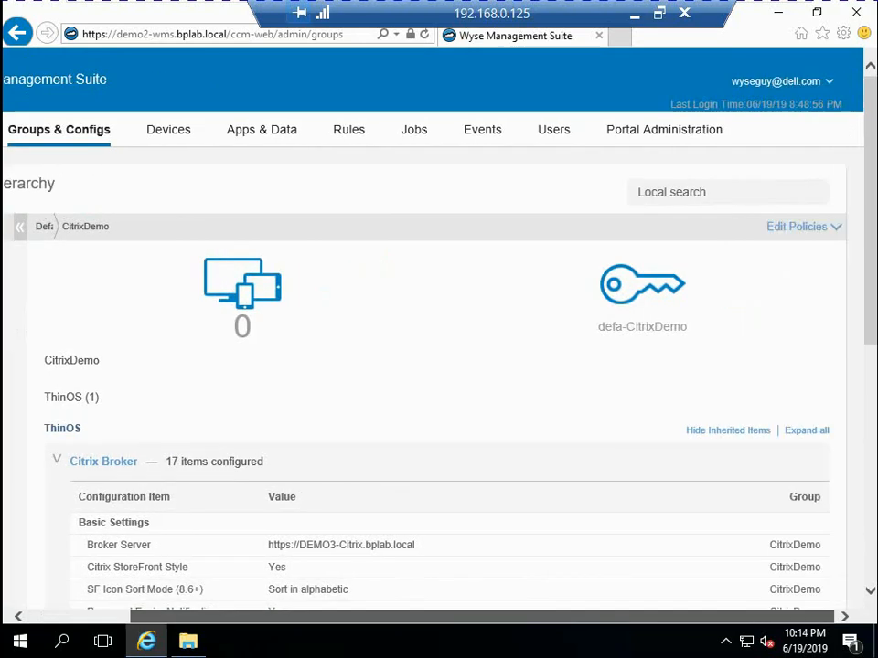
click(804, 227)
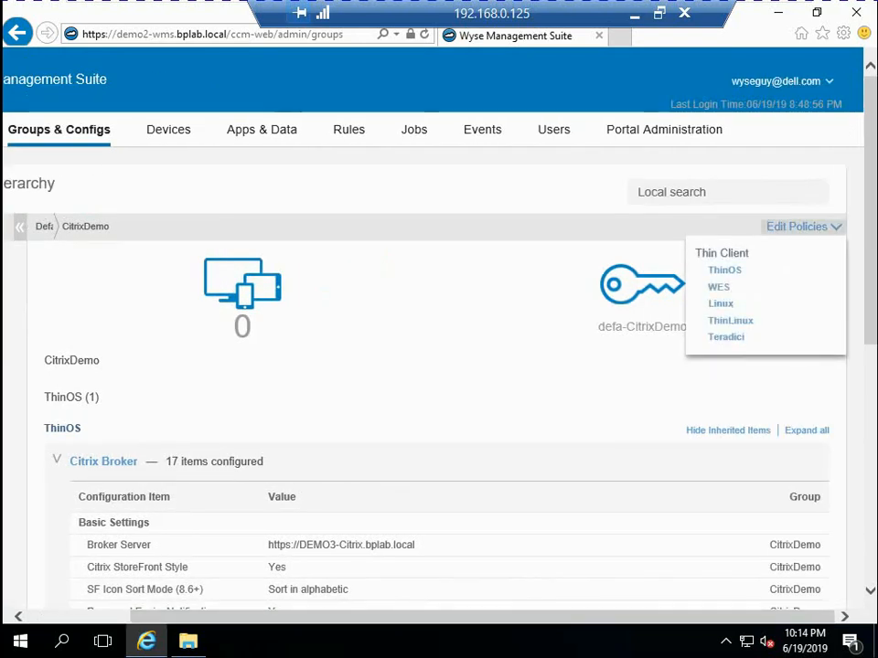
click(725, 270)
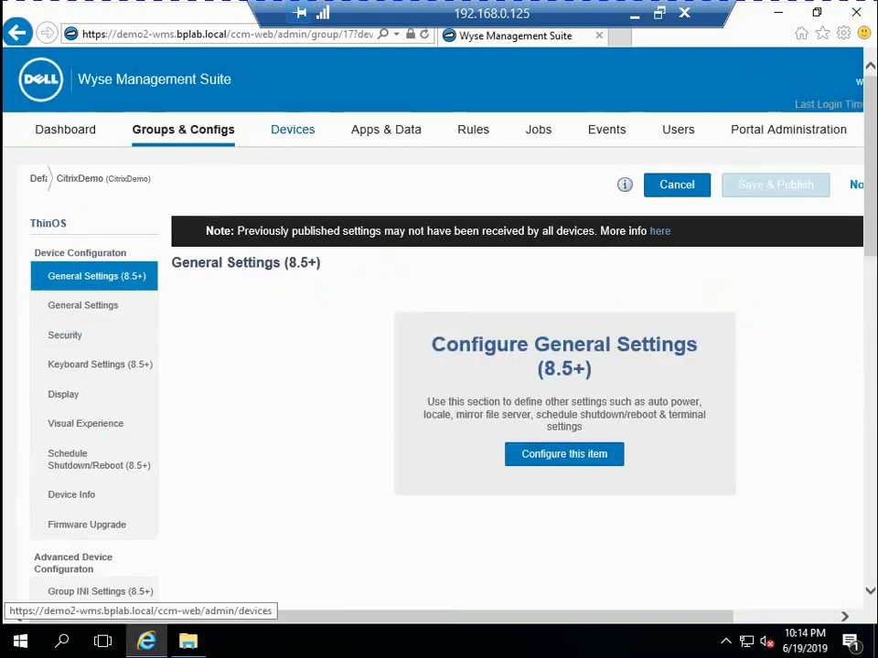
Go to Apps & Data and connect the detected Chipsbank Flash Disk to the DEMO2-WMS virtual machine
click(386, 129)
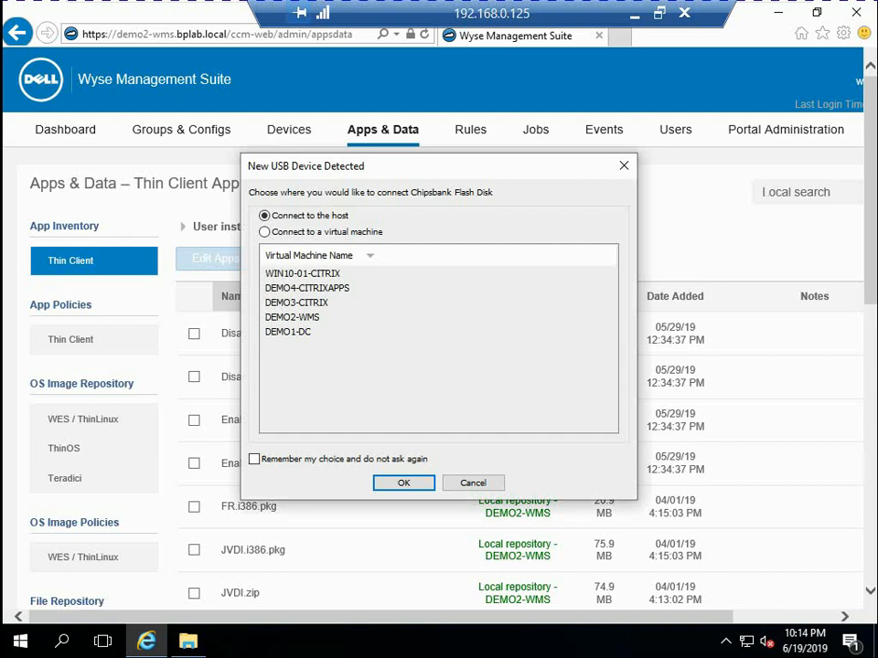
click(265, 232)
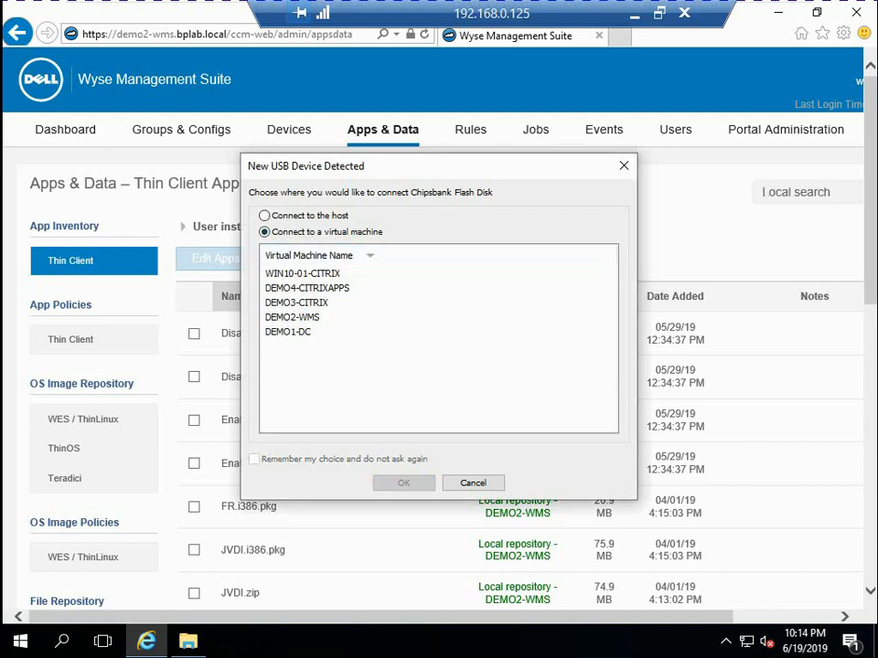
click(292, 317)
key(Return)
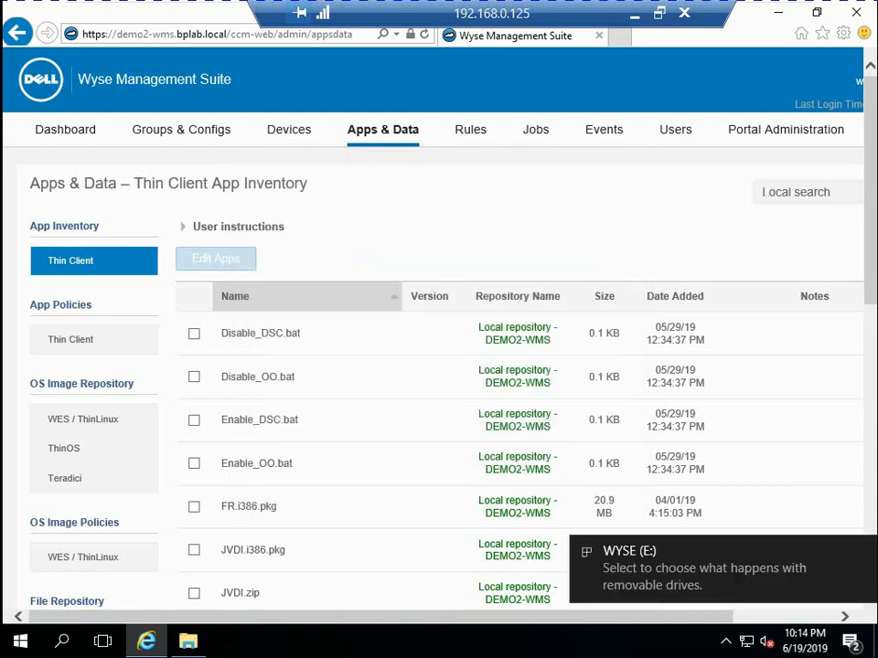
Start adding a file to the file repository inventory and choose the DEMO3-Citrix certificate from the WYSE (E:) drive
scroll(439, 366, down, 3)
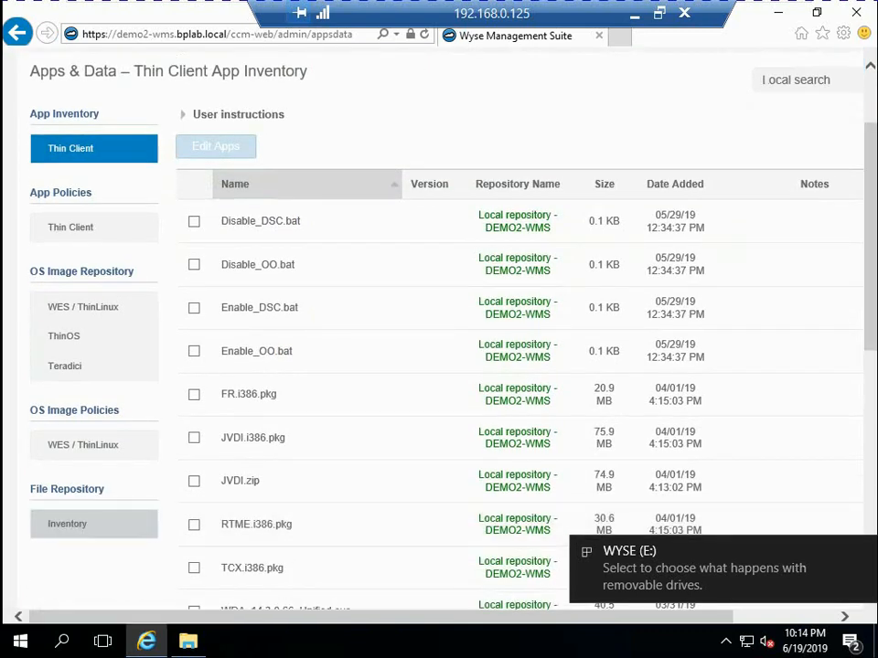
click(67, 524)
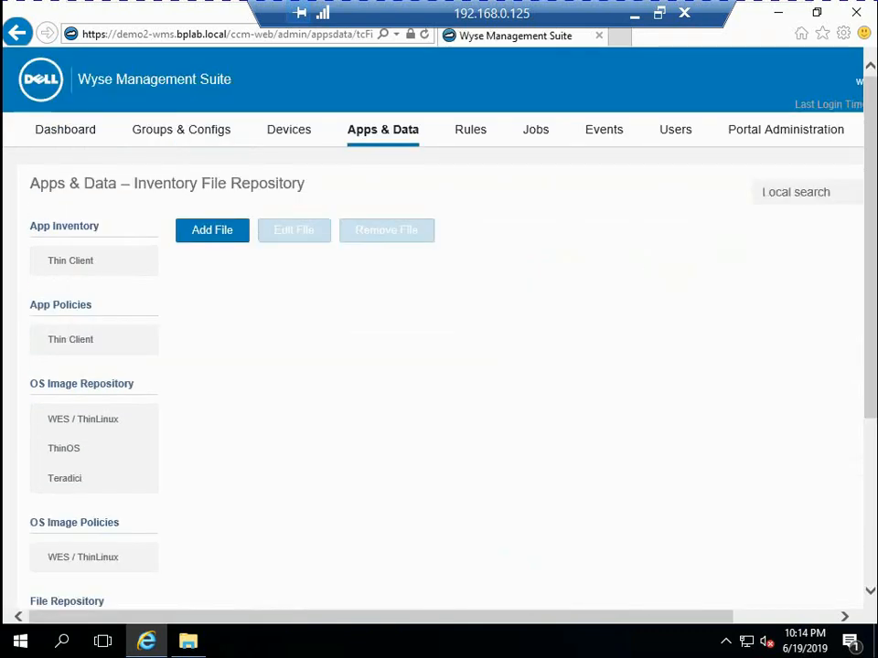
click(213, 231)
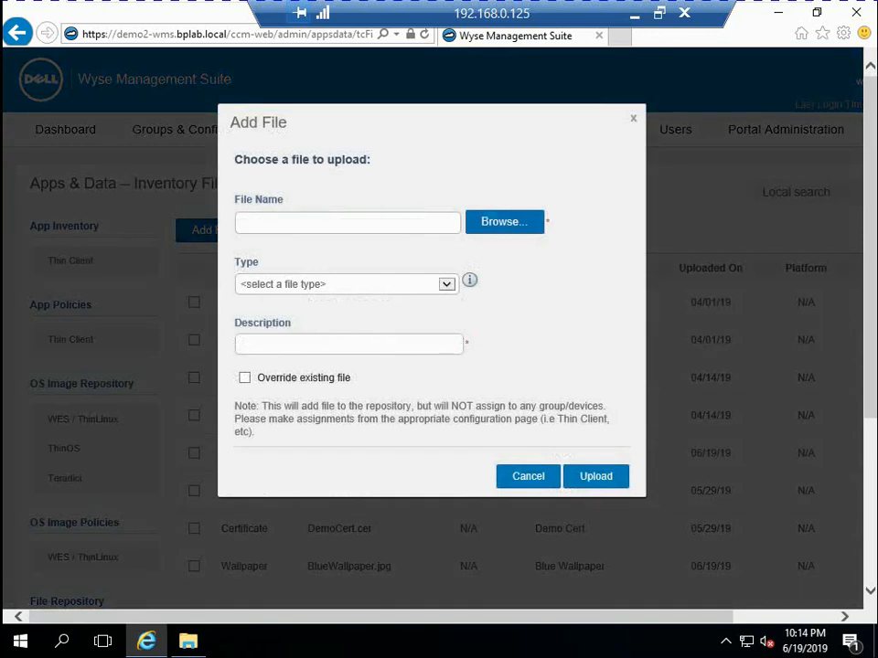
click(504, 222)
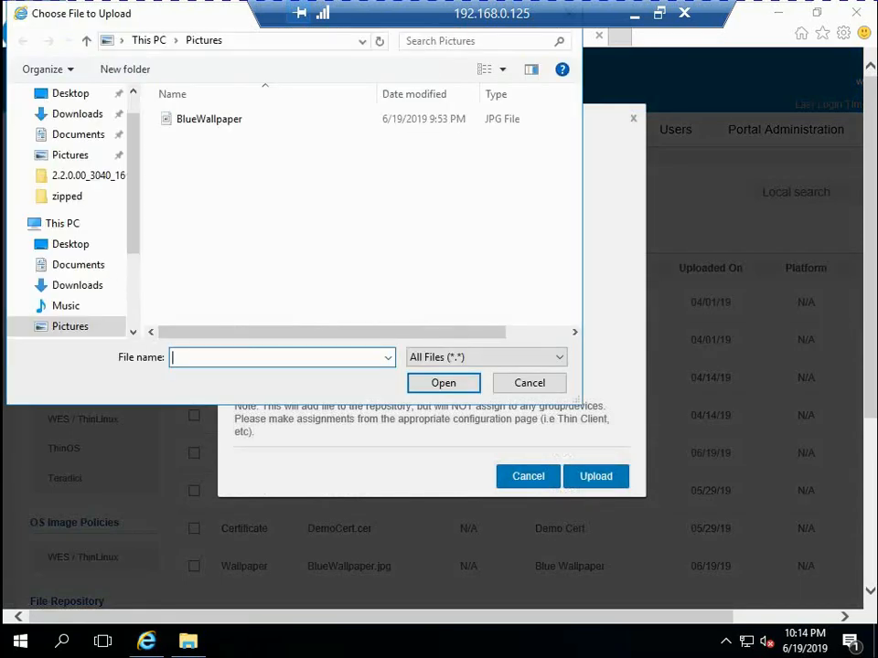
scroll(69, 210, down, 2)
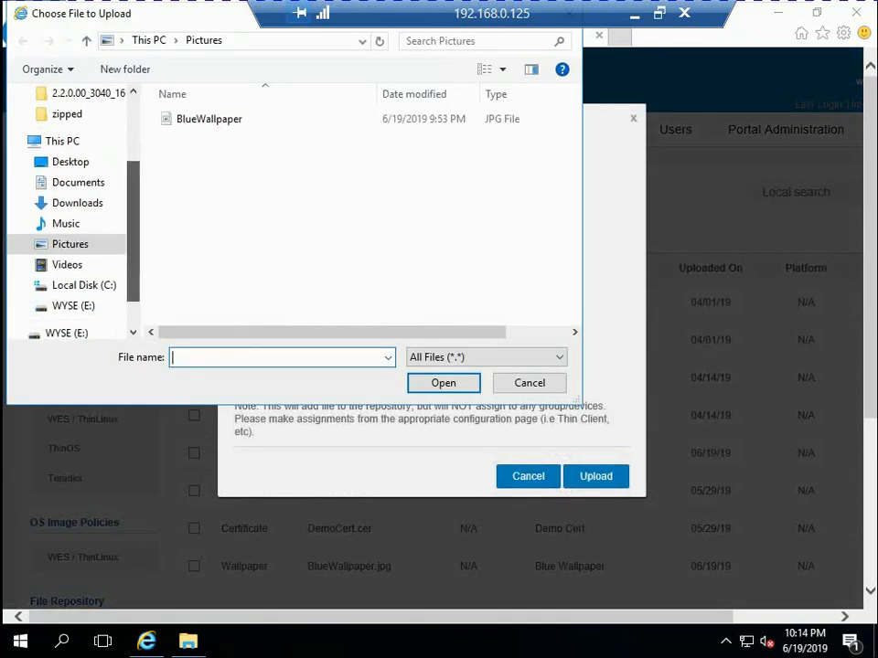
click(73, 306)
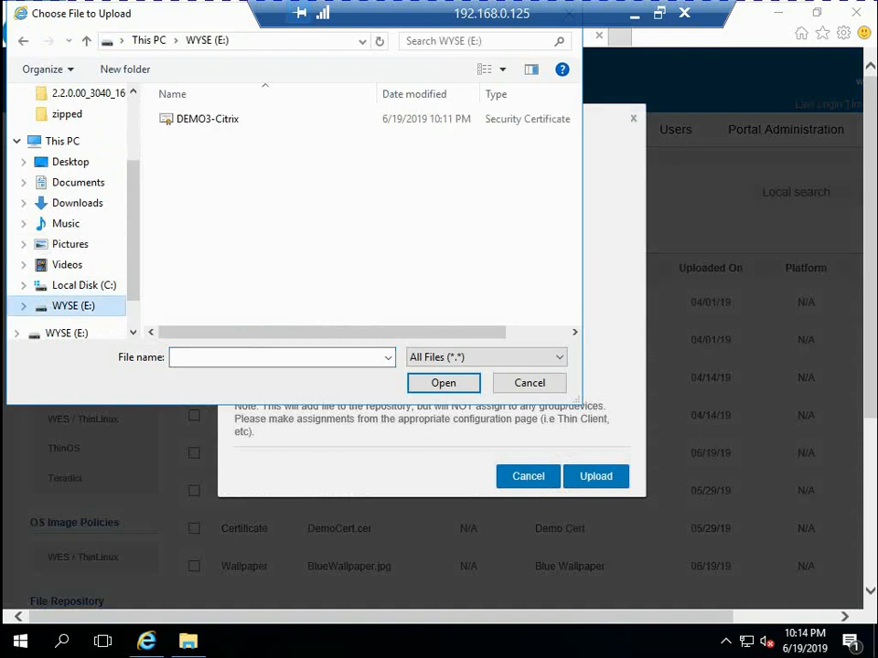
double_click(208, 119)
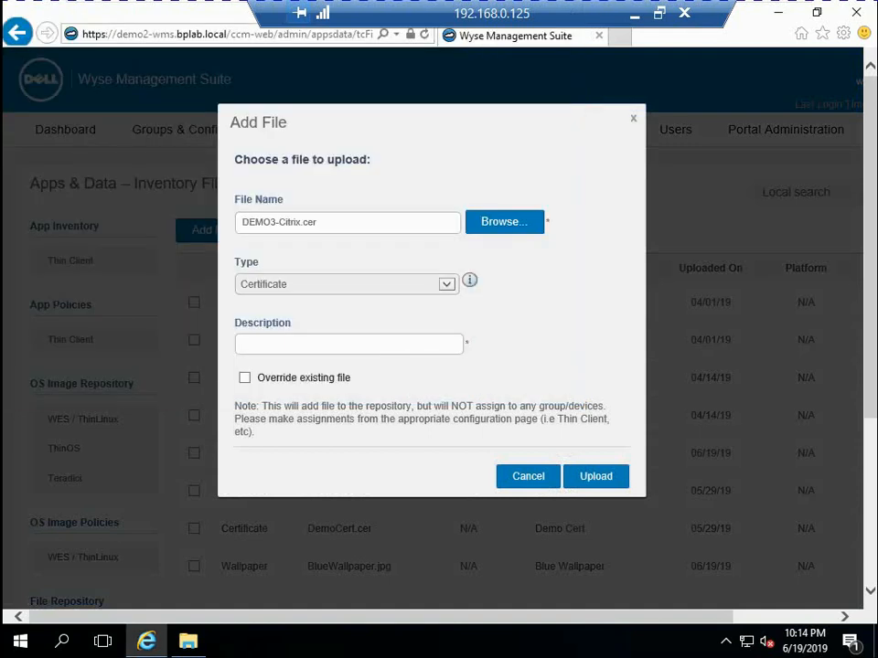
Describe the certificate file as Citrix Cert and upload it to the repository
text(DEmo)
key(BackSpace)
key(BackSpace)
key(BackSpace)
key(BackSpace)
key(BackSpace)
text(Cit)
key(BackSpace)
key(BackSpace)
key(BackSpace)
key(BackSpace)
key(BackSpace)
key(BackSpace)
text(Citrix Cert)
key(space)
key(Return)
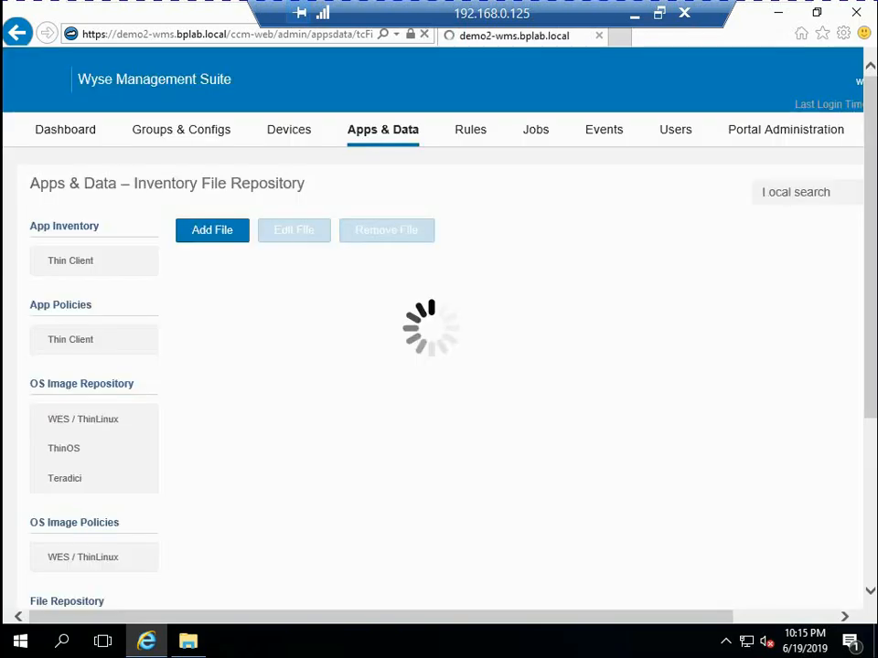
Search the web for "cool desktop wallppaper" in a new browser tab and show the image results
key(ctrl+t)
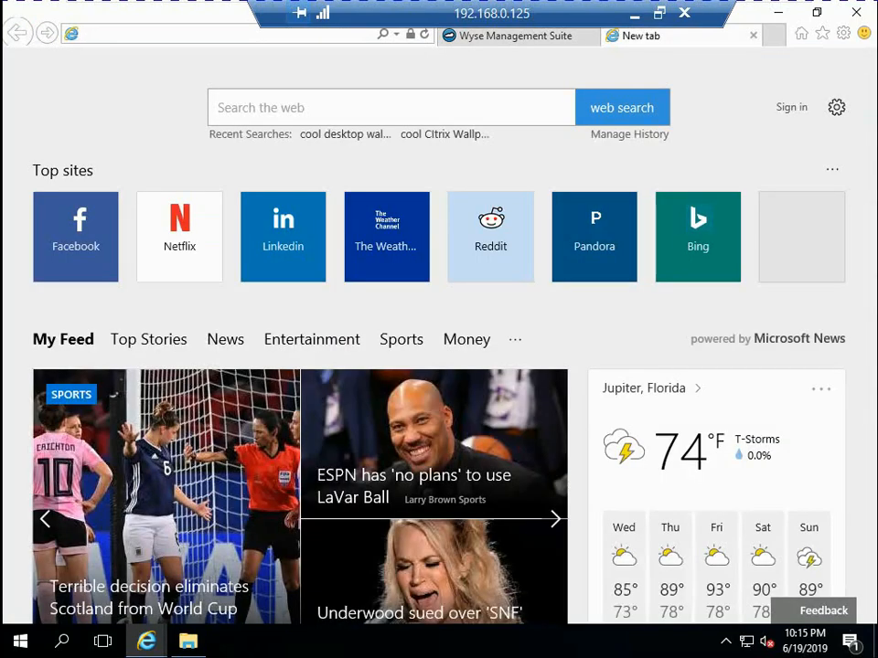
text(cool de)
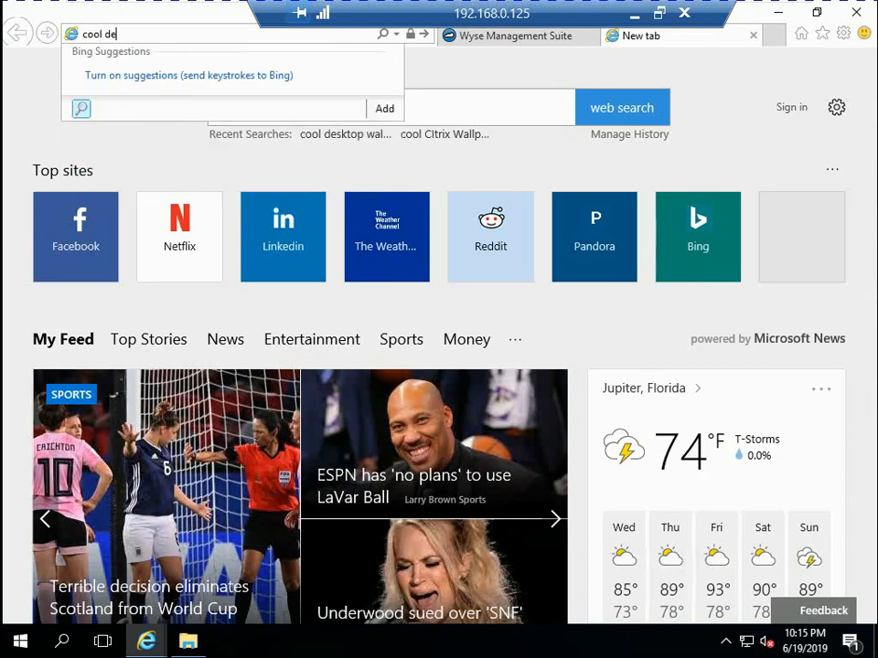
text(sktop  wallppaper)
key(Return)
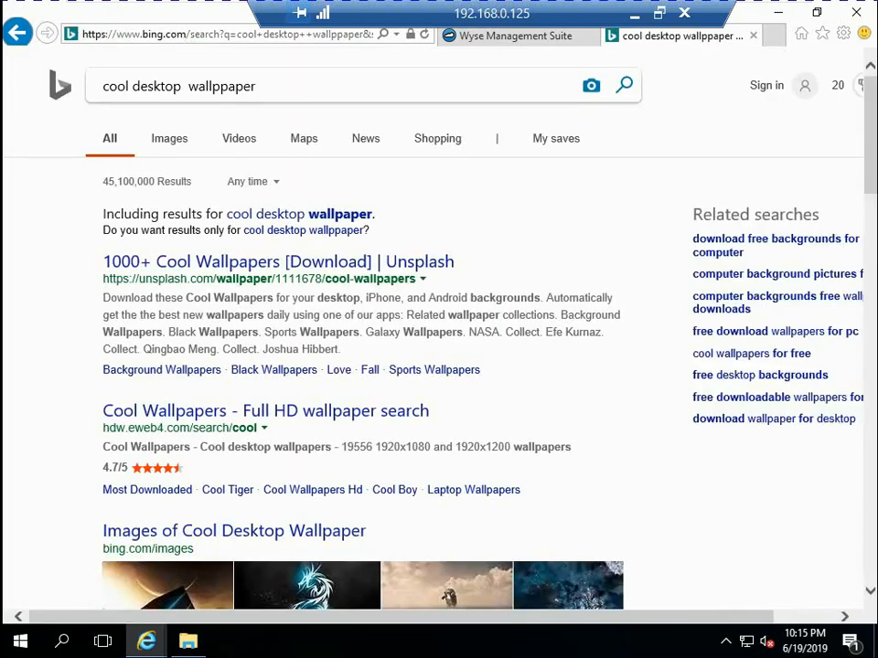
click(168, 138)
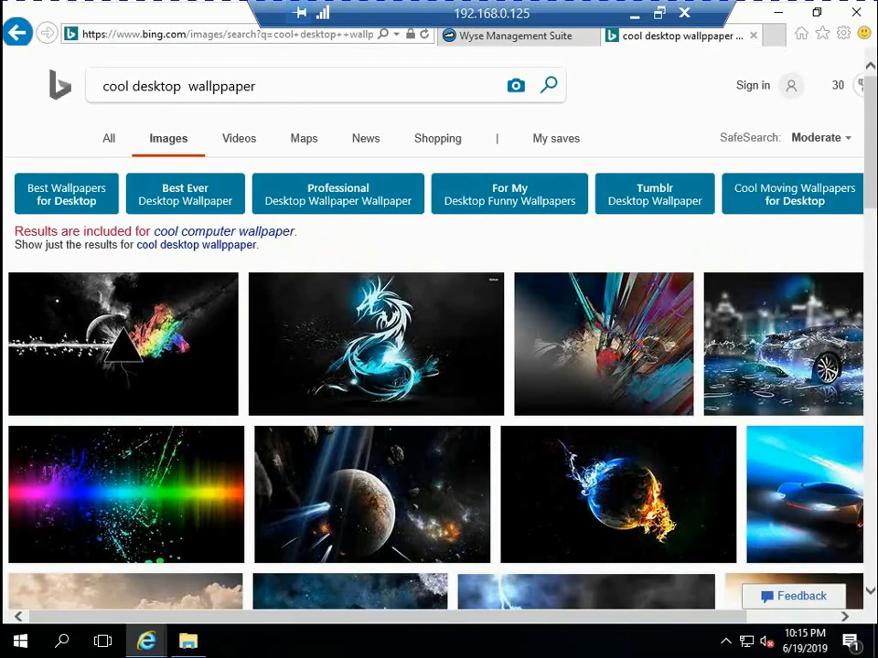
Open the image of the dark slanted structure with blue light stripes beside the water from the results
scroll(439, 384, down, 1)
scroll(439, 384, down, 1)
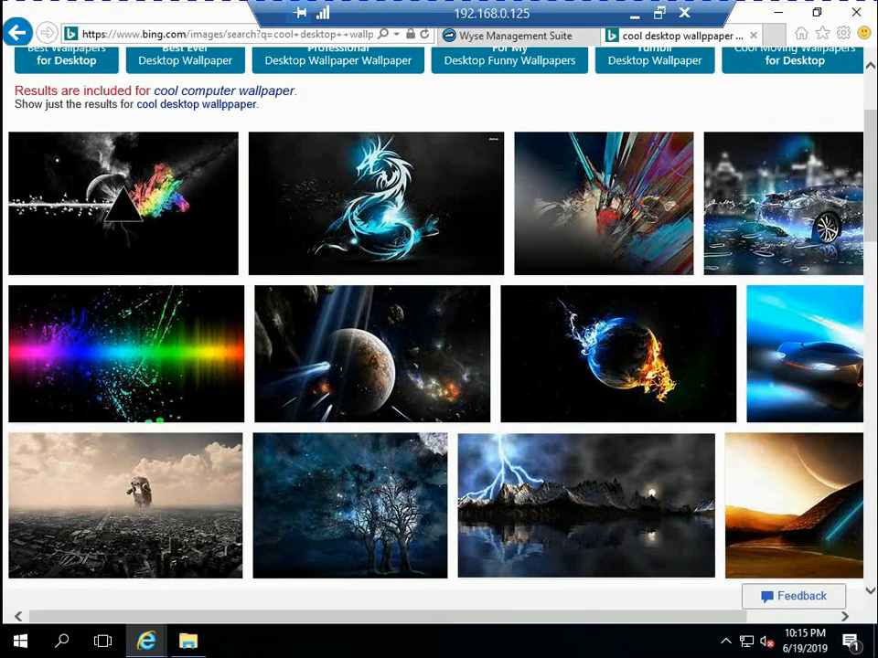
scroll(438, 357, right, 3)
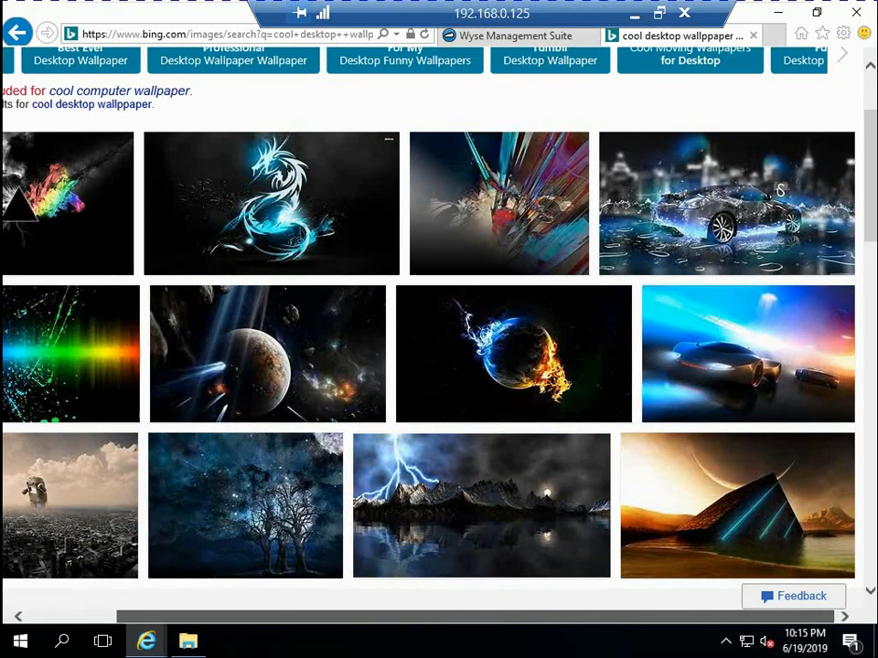
click(738, 506)
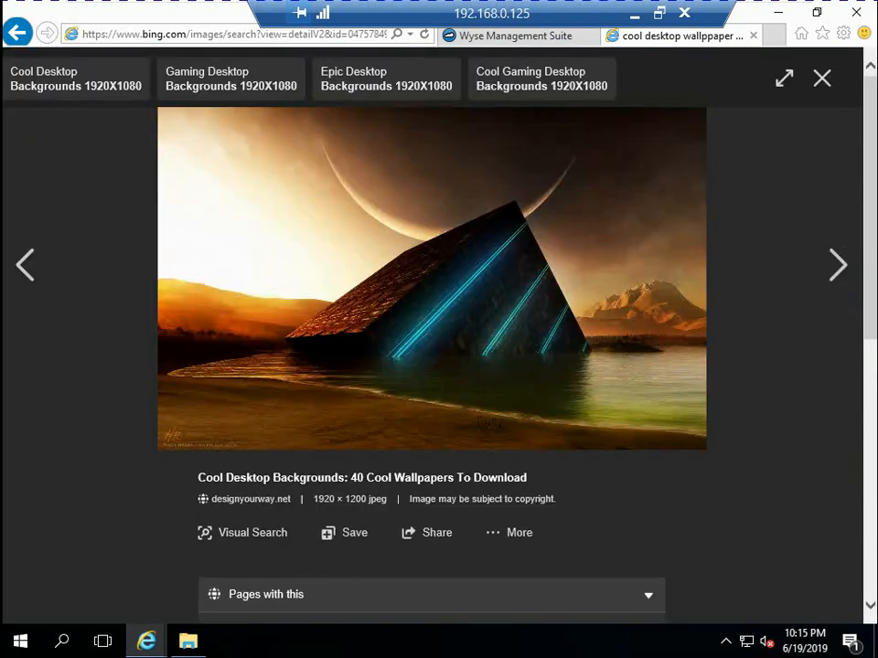
Save the picture as a JPEG named wallpaper in the Pictures folder and close the image search tab
right_click(429, 209)
click(517, 341)
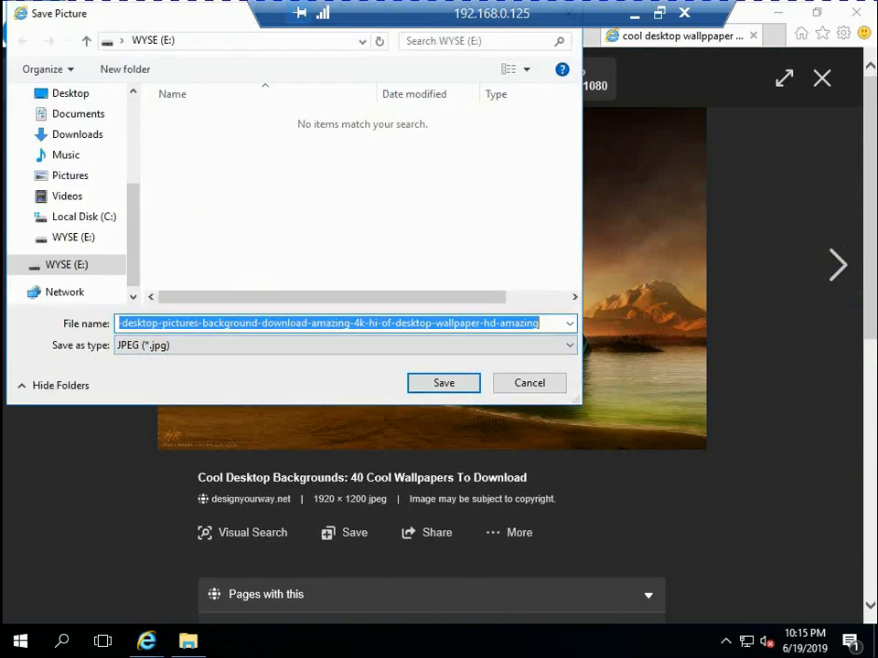
click(70, 176)
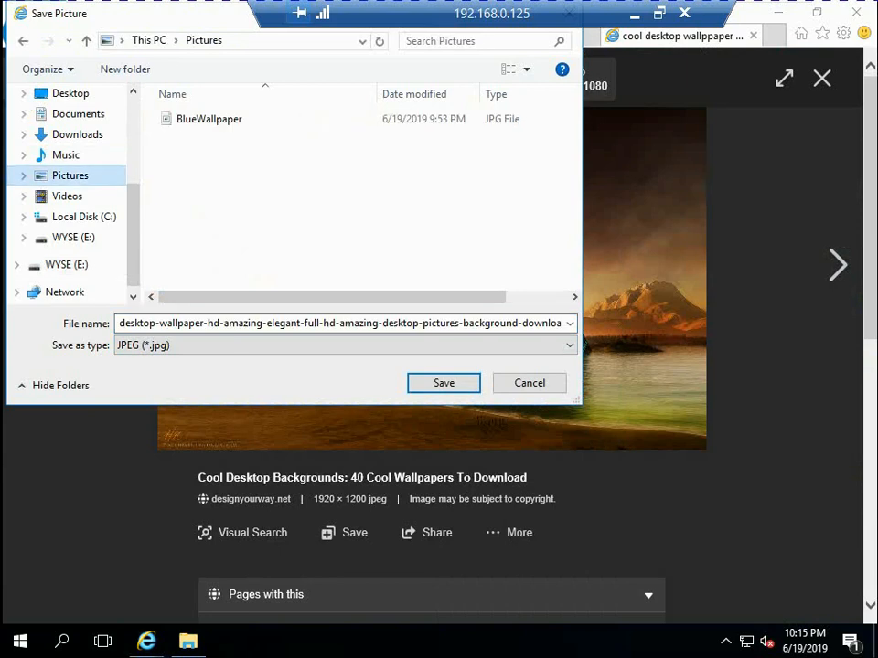
click(336, 324)
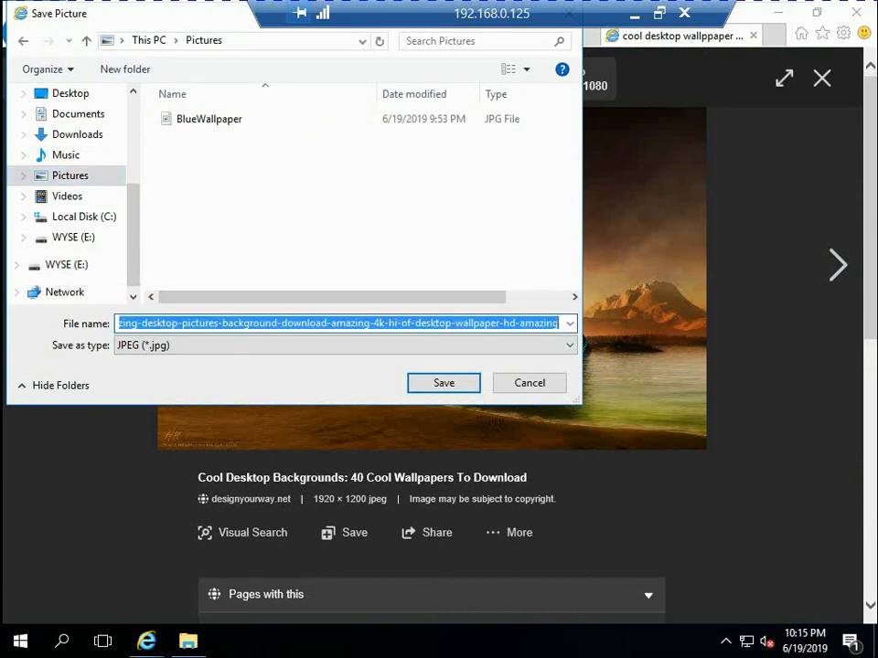
text(w)
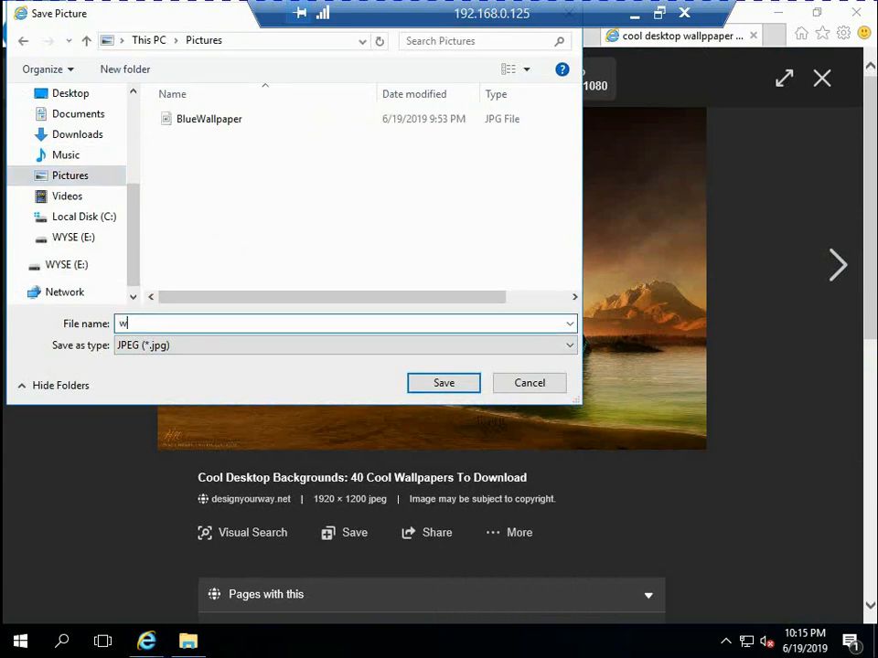
text(all[a[er)
key(BackSpace)
key(BackSpace)
key(BackSpace)
key(BackSpace)
key(BackSpace)
text(paper)
key(Tab)
key(Return)
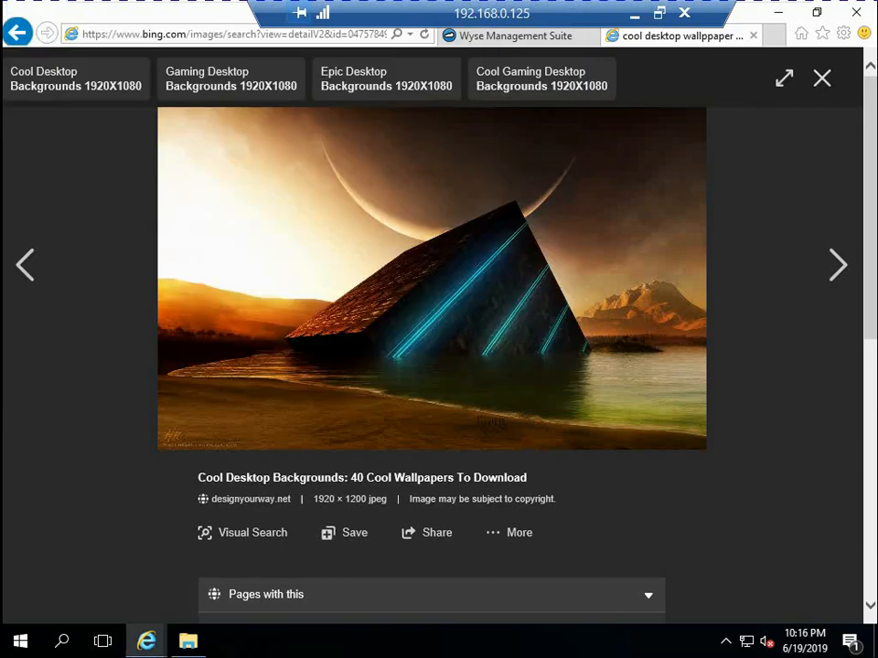
click(754, 36)
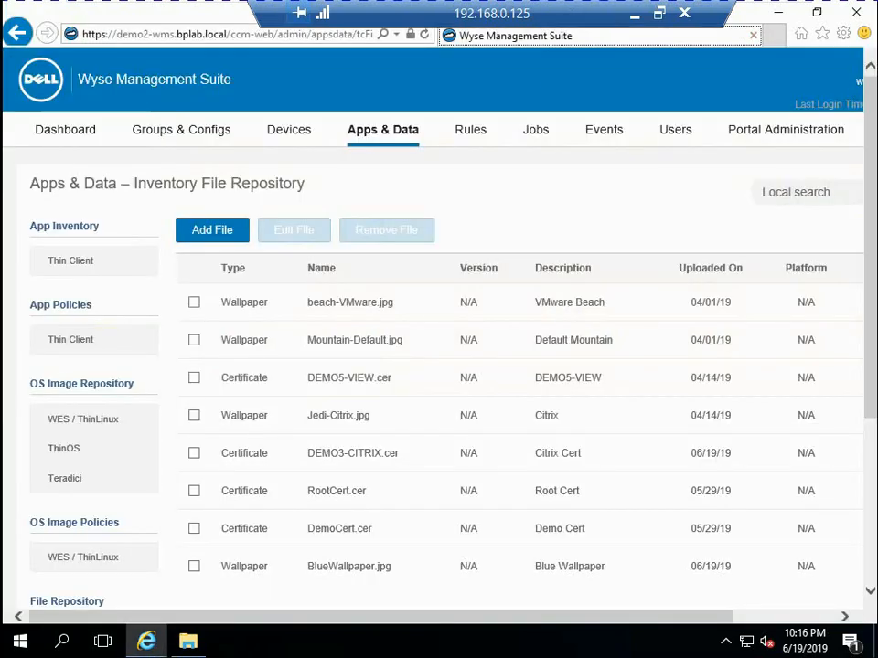
Start adding another file to the repository and choose wallpaper.jpg from the Pictures folder
click(212, 231)
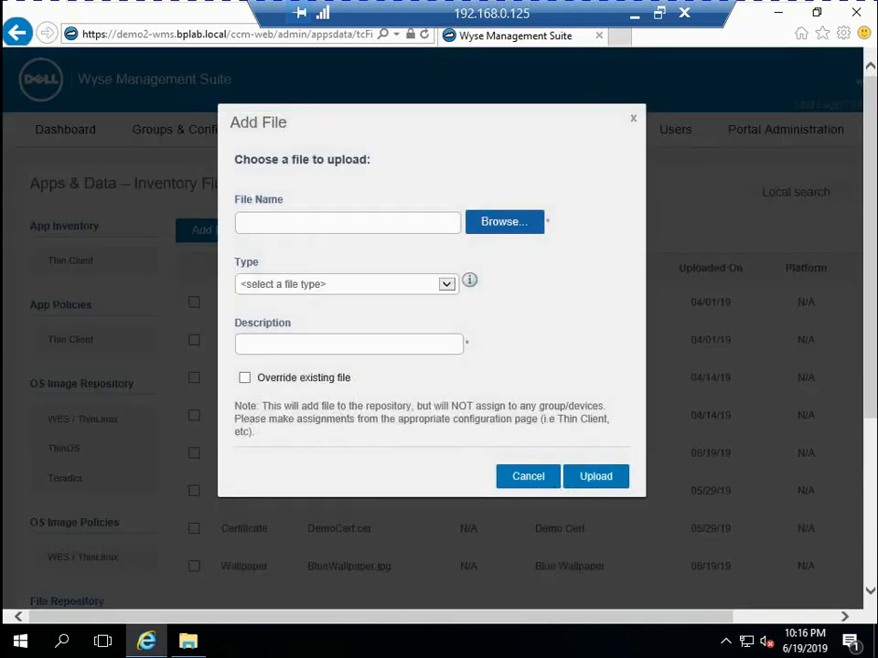
click(504, 222)
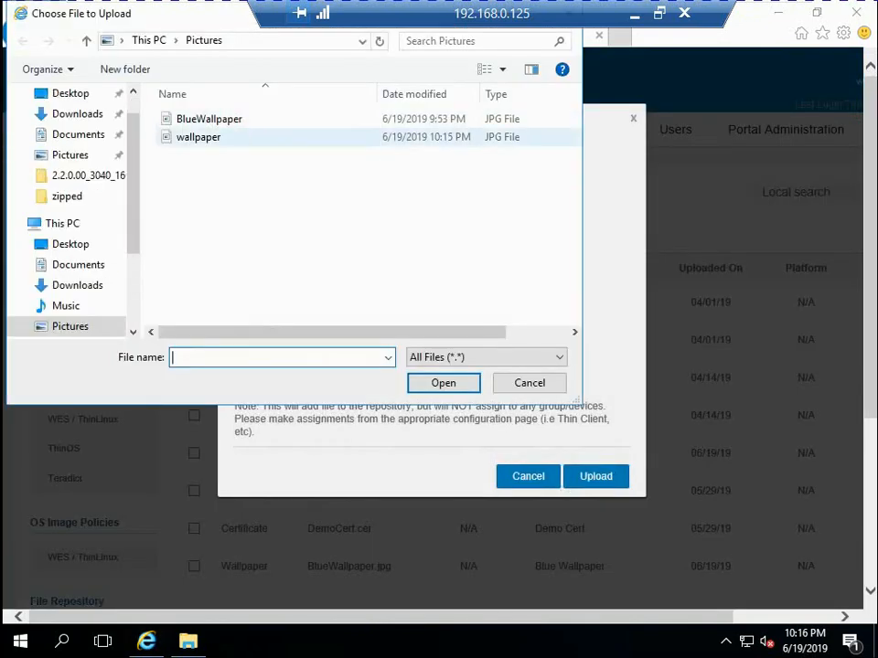
click(198, 137)
click(444, 383)
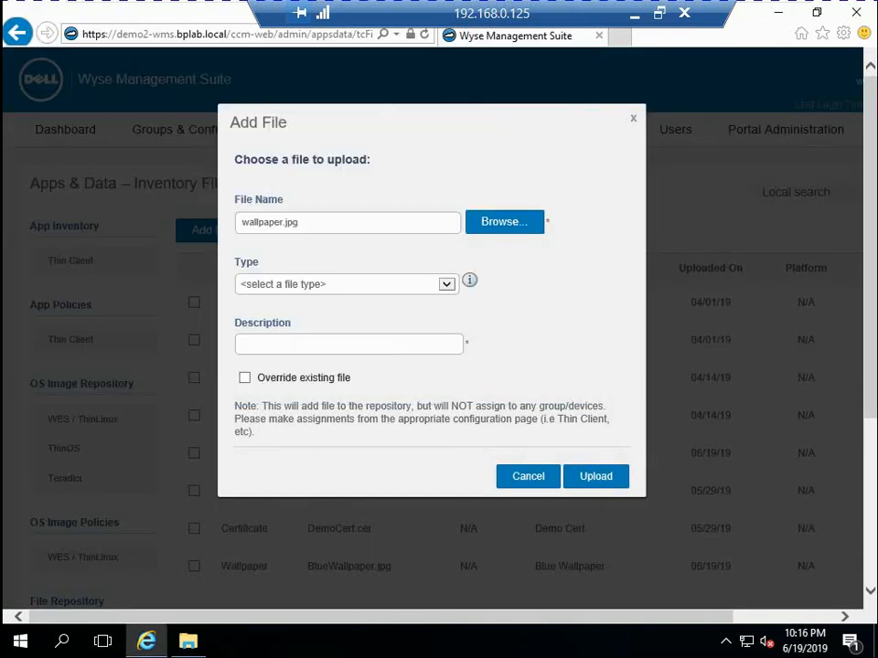
Upload wallpaper.jpg to the file repository with type Wallpaper and the description "Cool Wallpaper"
click(347, 284)
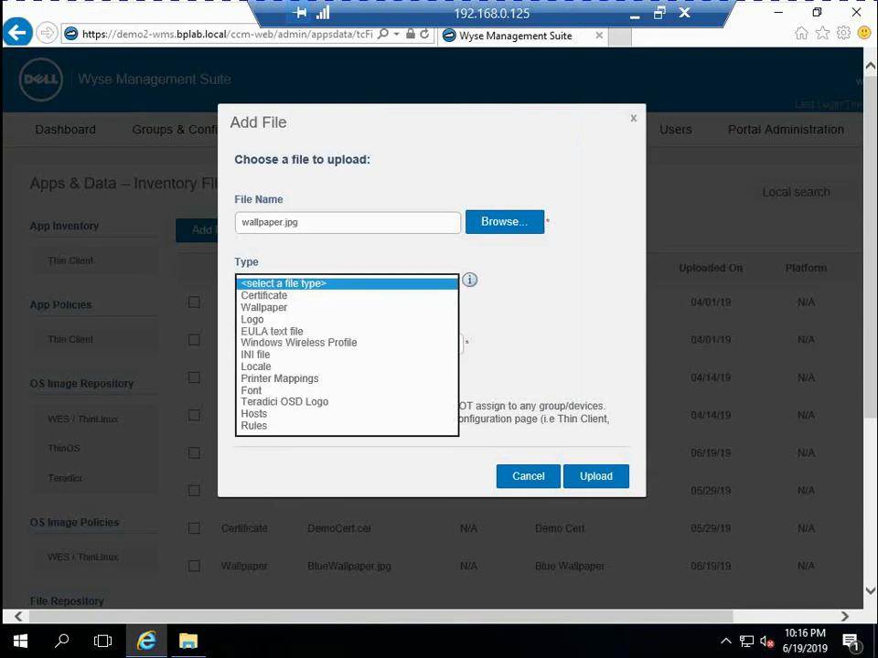
click(275, 307)
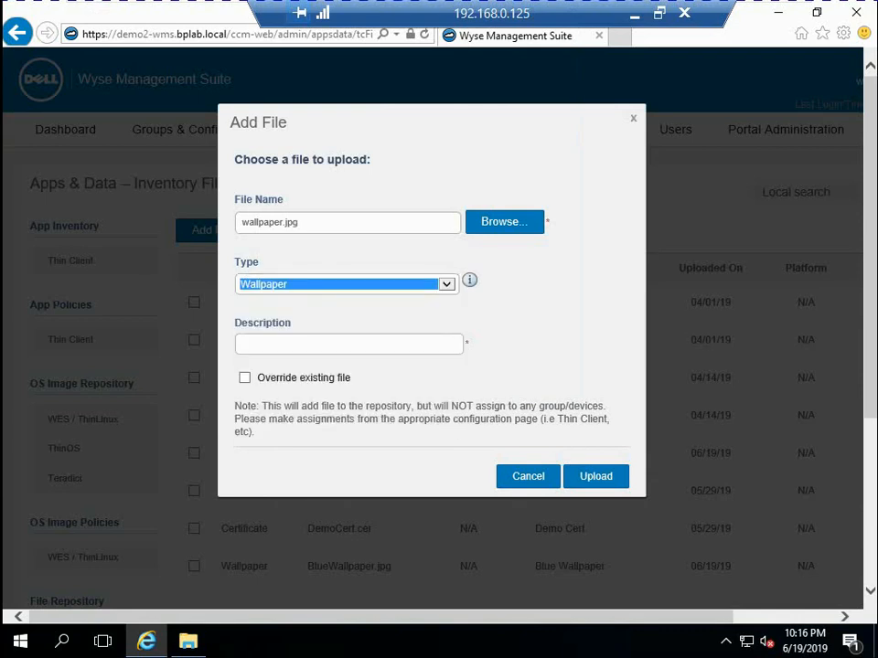
click(311, 344)
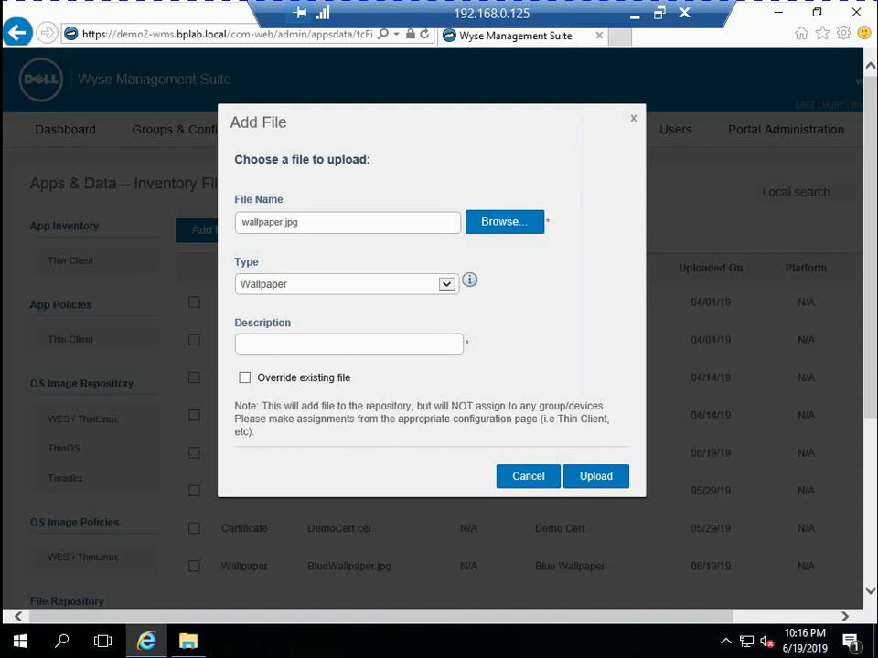
text(Cool Wallpaper)
click(596, 476)
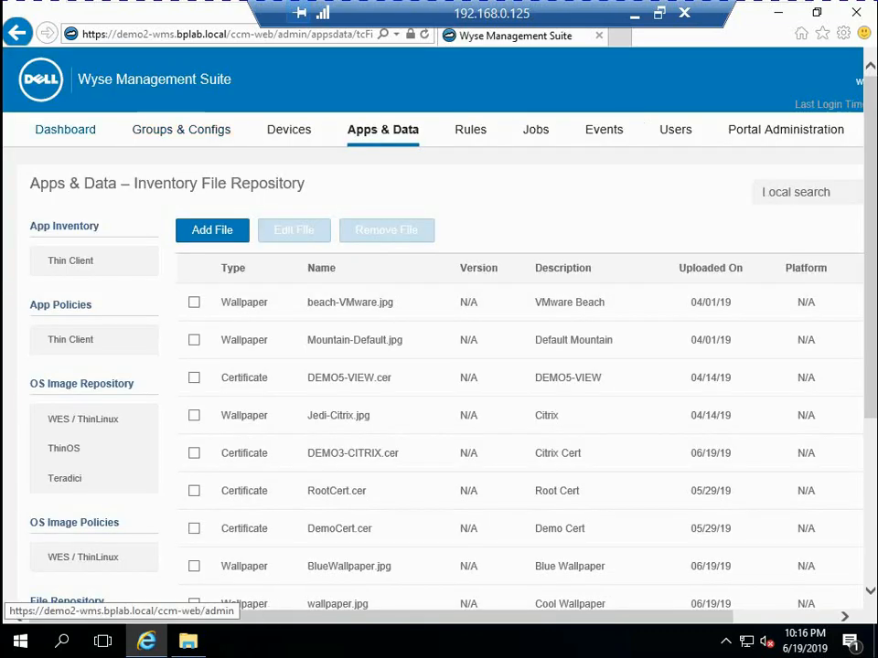
Return to the group configurations and review the Citrix Broker settings configured for the CitrixDemo group
click(181, 129)
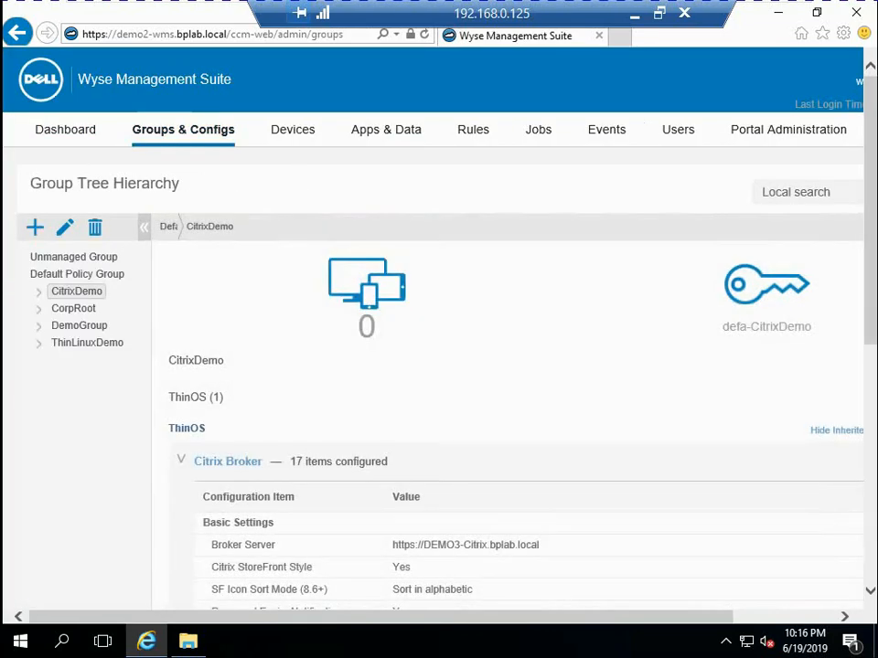
scroll(439, 366, down, 4)
scroll(439, 366, down, 5)
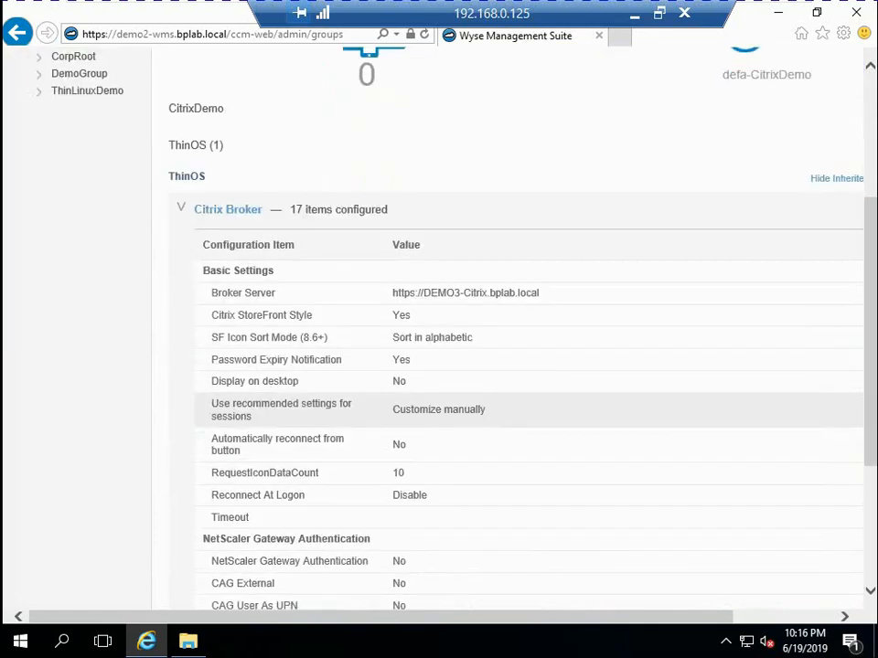
scroll(439, 366, up, 8)
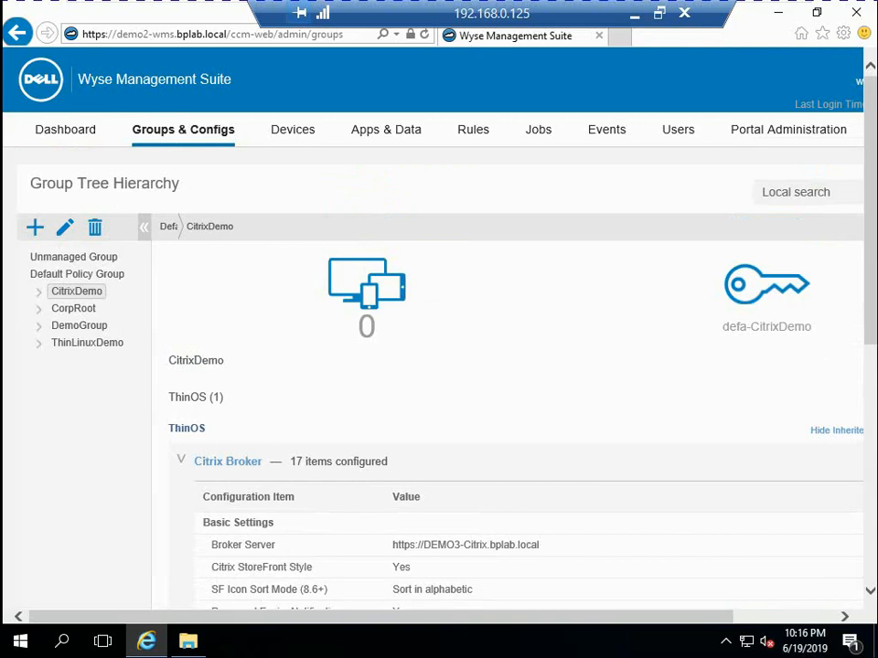
scroll(439, 366, down, 4)
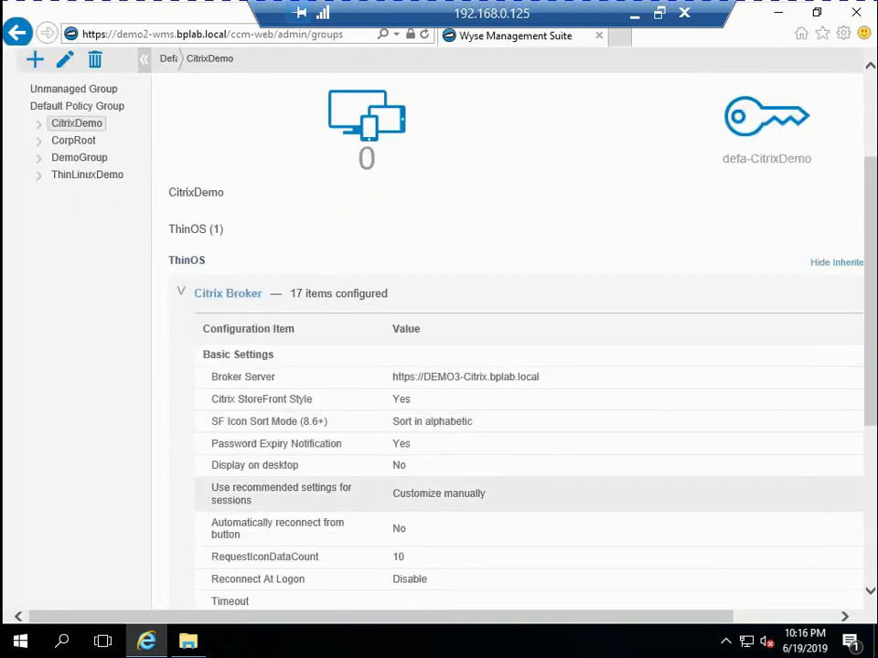
scroll(439, 366, up, 4)
scroll(439, 505, down, 2)
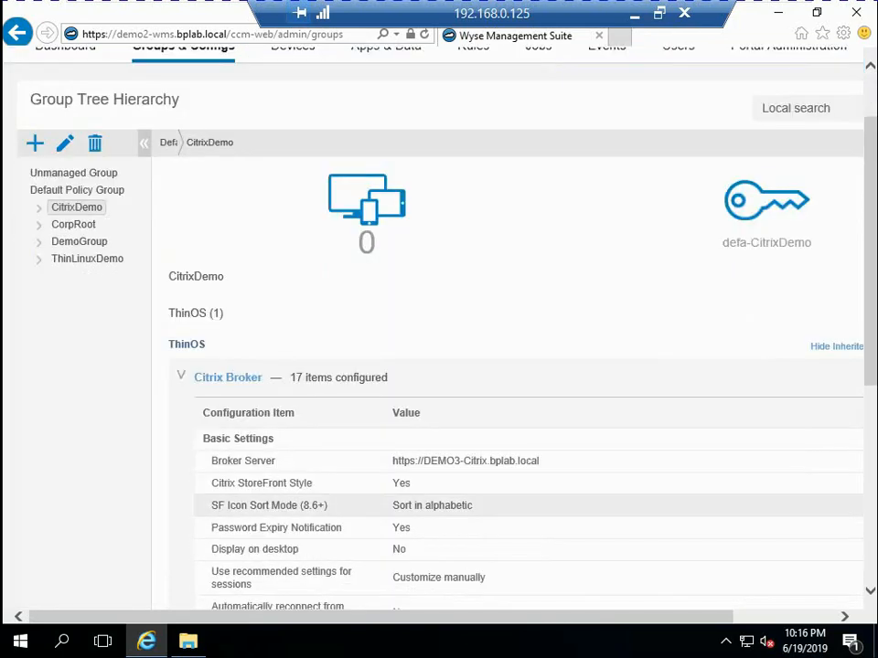
scroll(439, 501, down, 2)
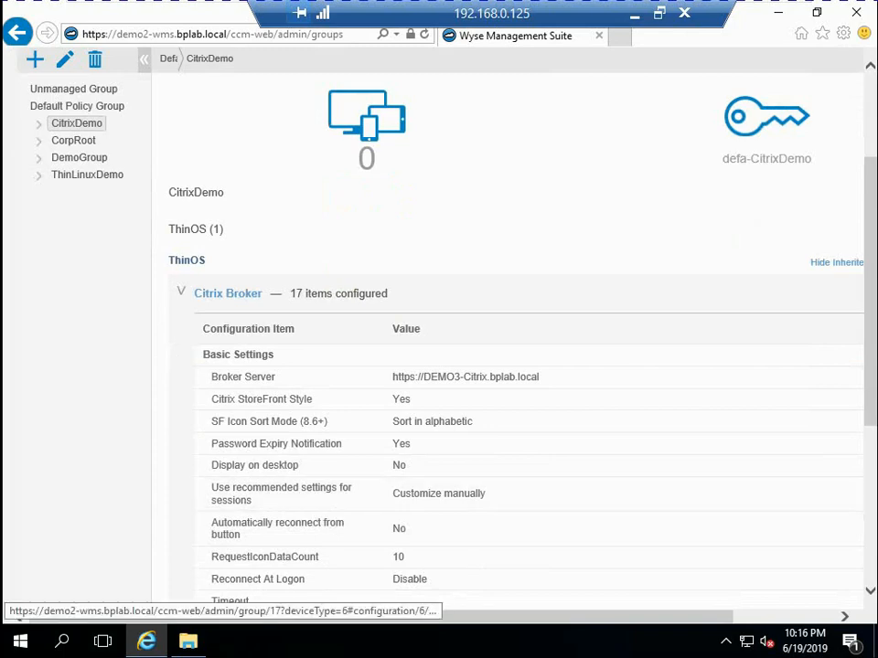
scroll(439, 503, up, 4)
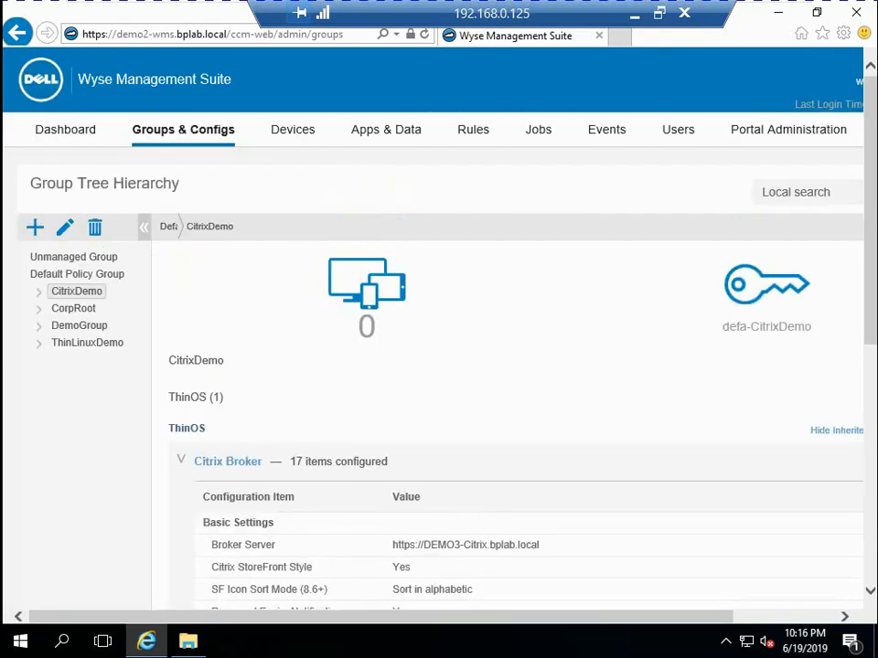
Edit the CitrixDemo group's ThinOS policy and start configuring its Visual Experience settings
scroll(439, 366, right, 3)
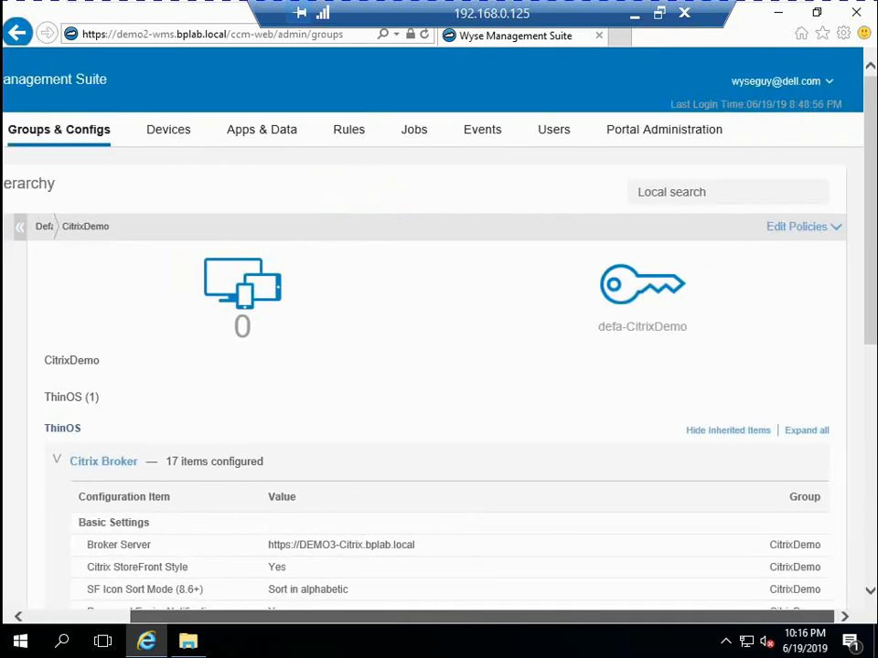
click(803, 227)
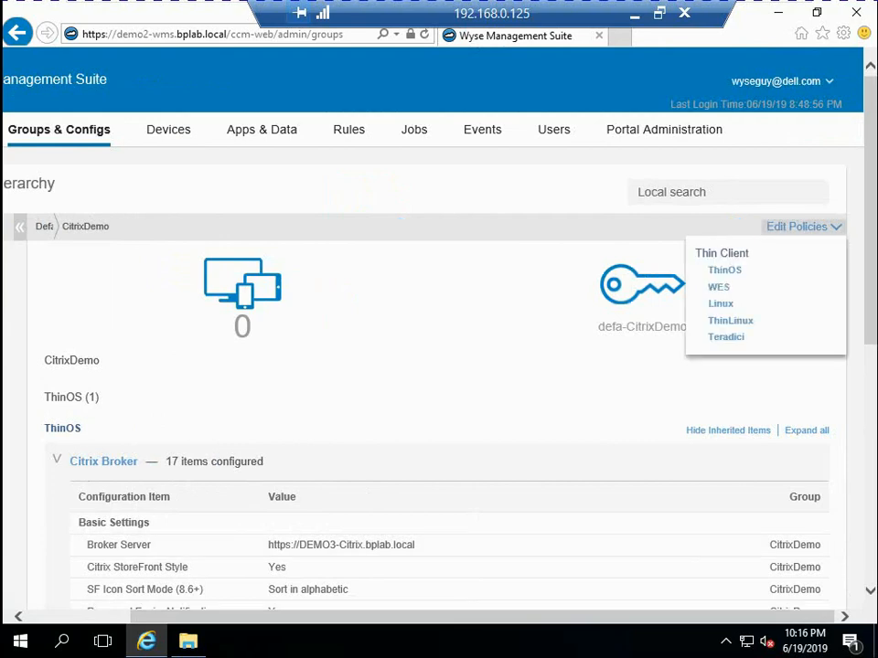
click(724, 270)
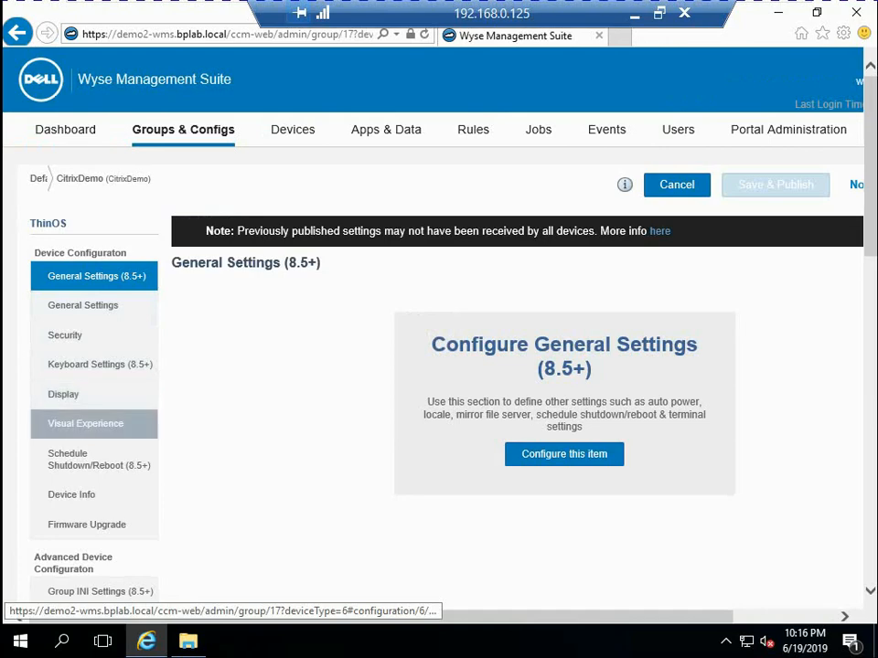
click(85, 423)
click(564, 417)
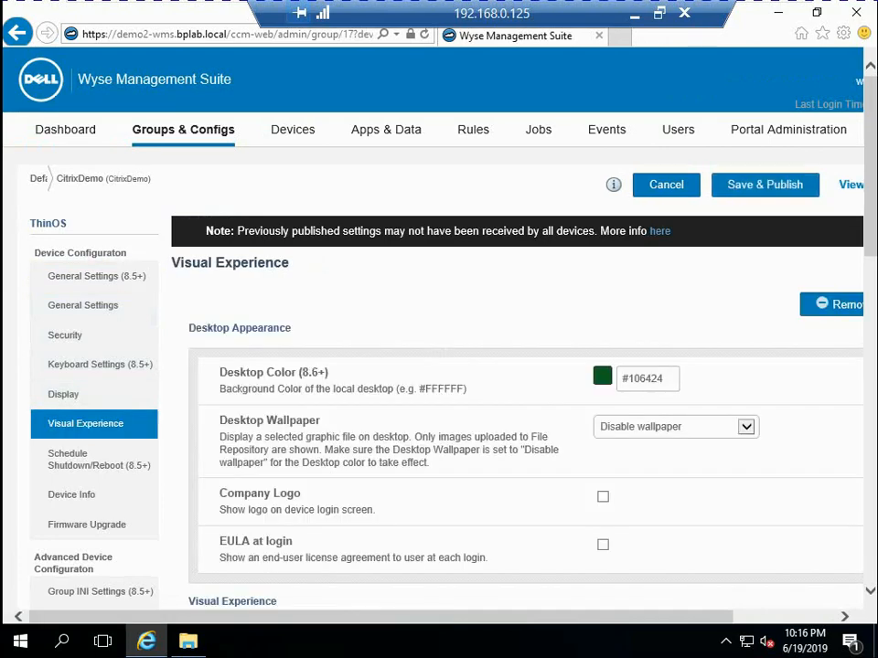
Enable the desktop wallpaper and choose wallpaper.jpg as the wallpaper file
click(676, 427)
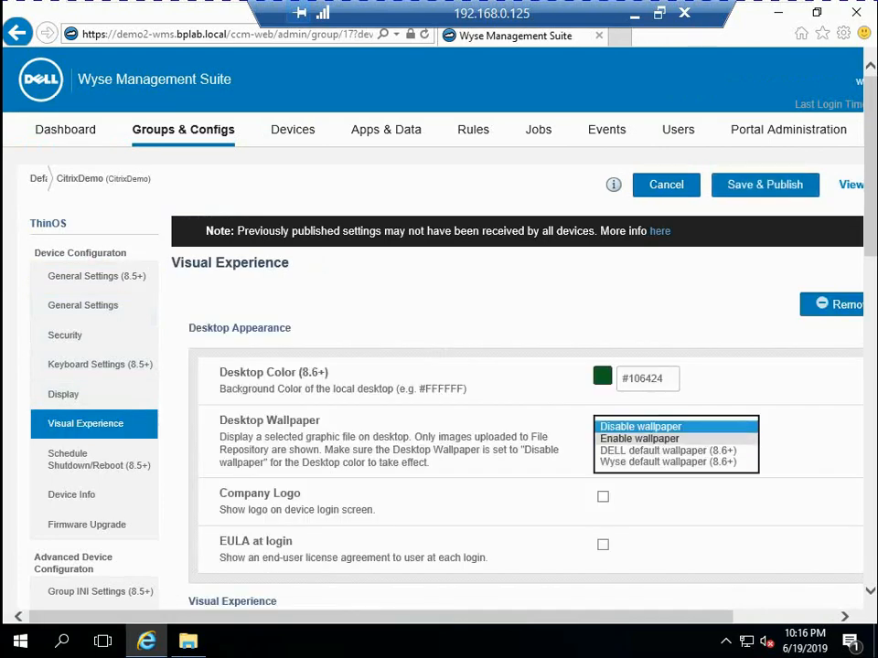
click(643, 439)
click(715, 500)
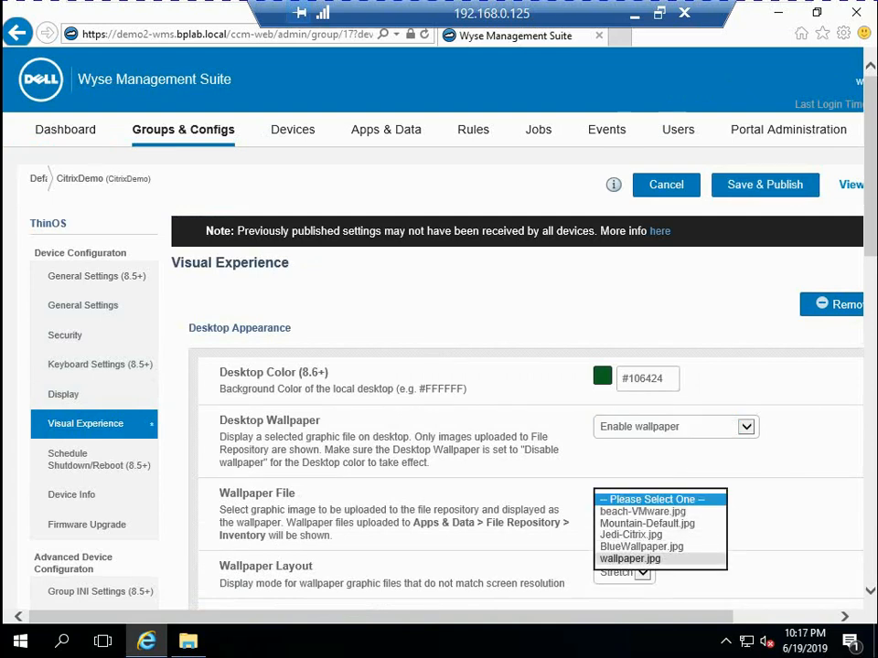
click(630, 559)
Set the desktop color to #000000, then save and publish the ThinOS policy changes
click(664, 379)
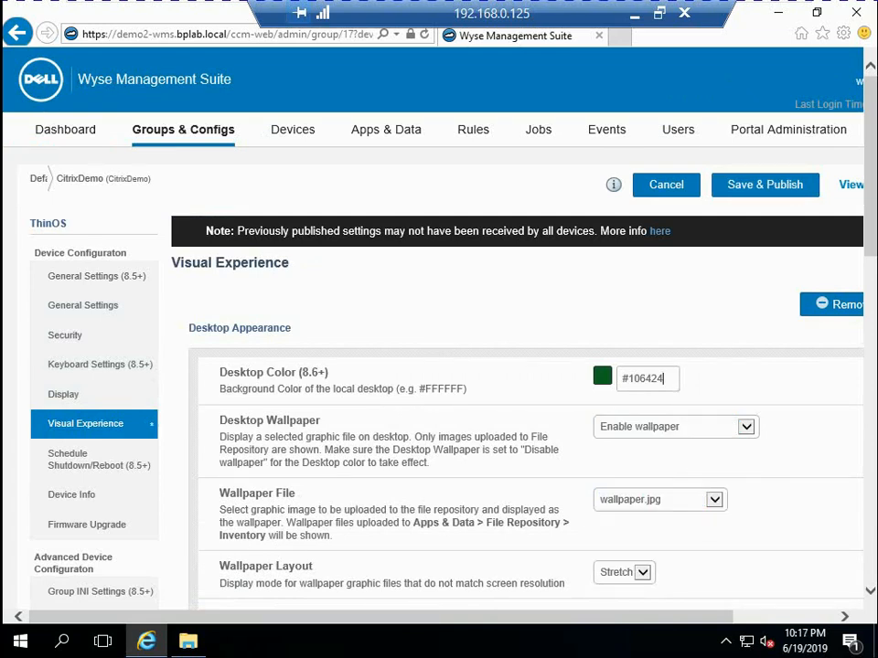
key(BackSpace)
key(BackSpace)
key(BackSpace)
key(BackSpace)
key(BackSpace)
key(BackSpace)
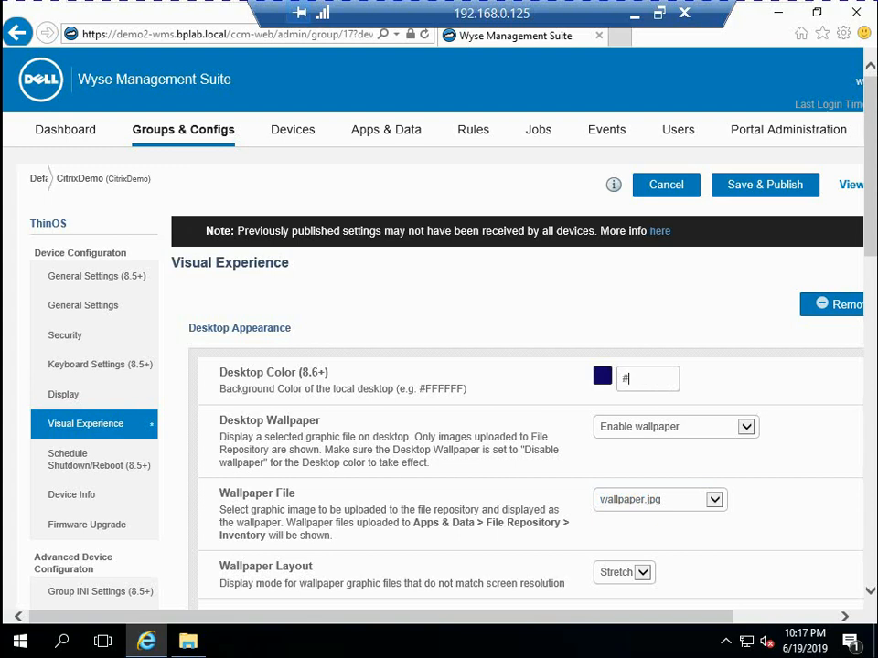
text(000000)
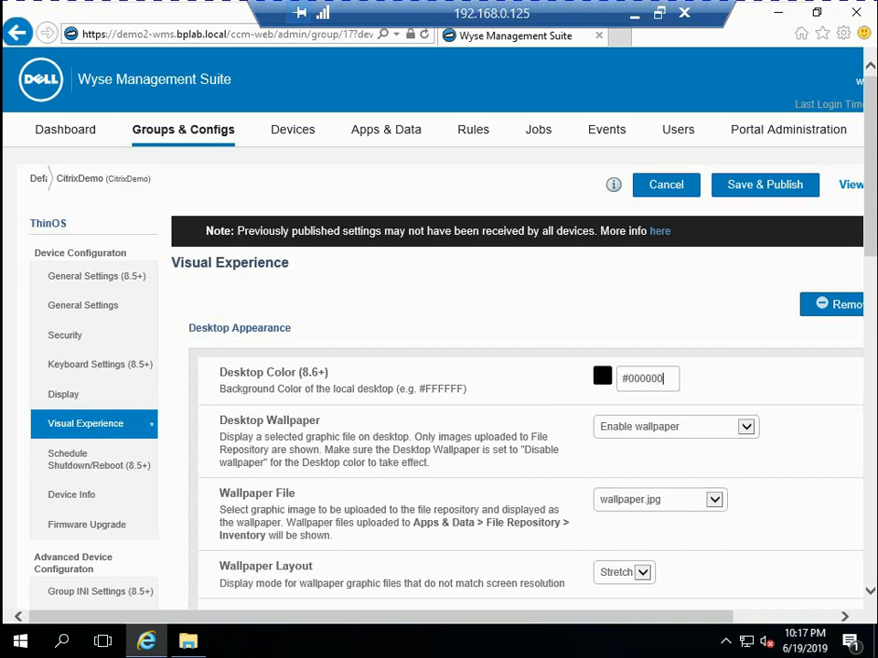
click(766, 184)
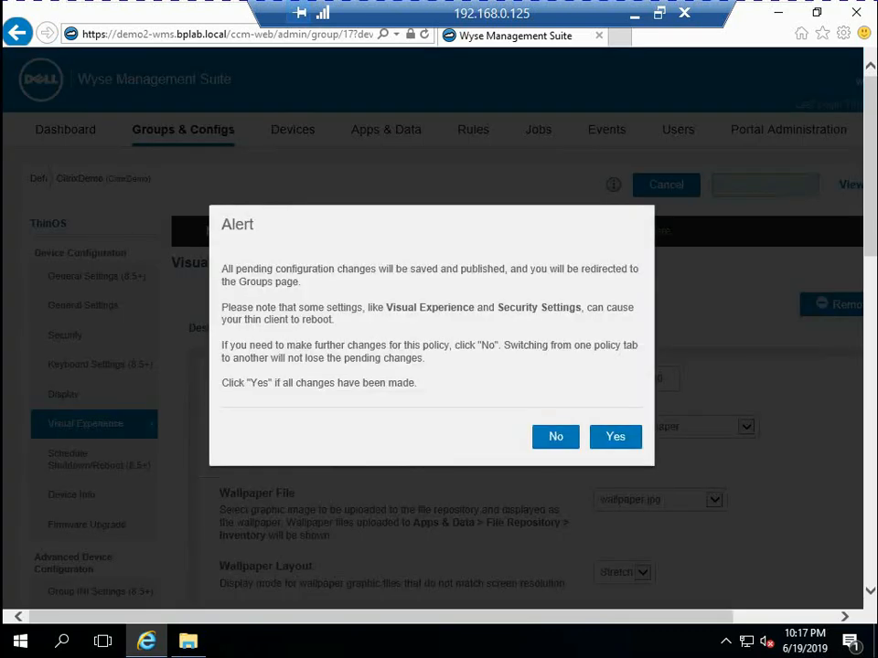
click(616, 437)
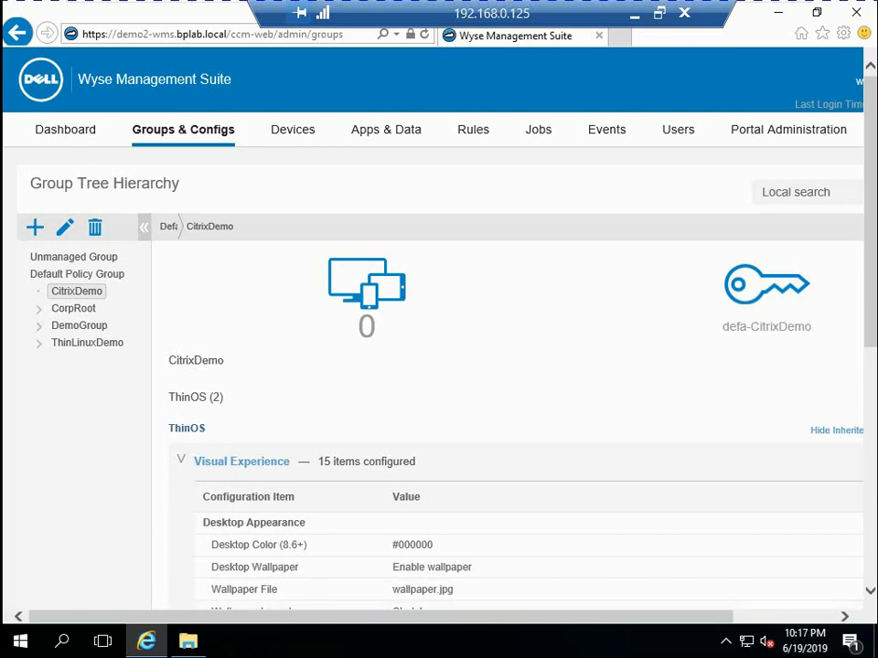
Reopen the CitrixDemo group's ThinOS policy for editing and start configuring its Security settings
drag(380, 617, 482, 618)
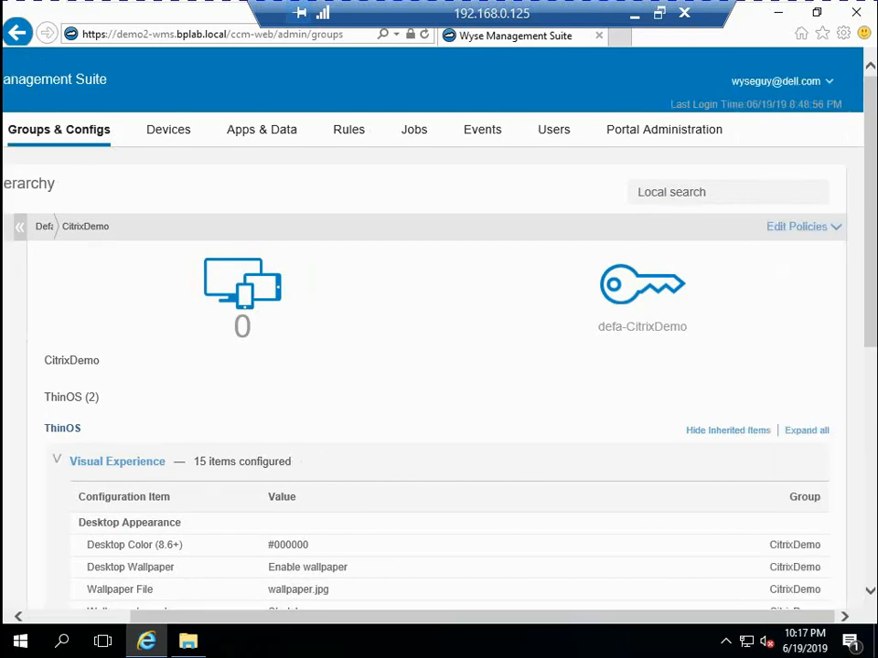
click(803, 227)
click(724, 271)
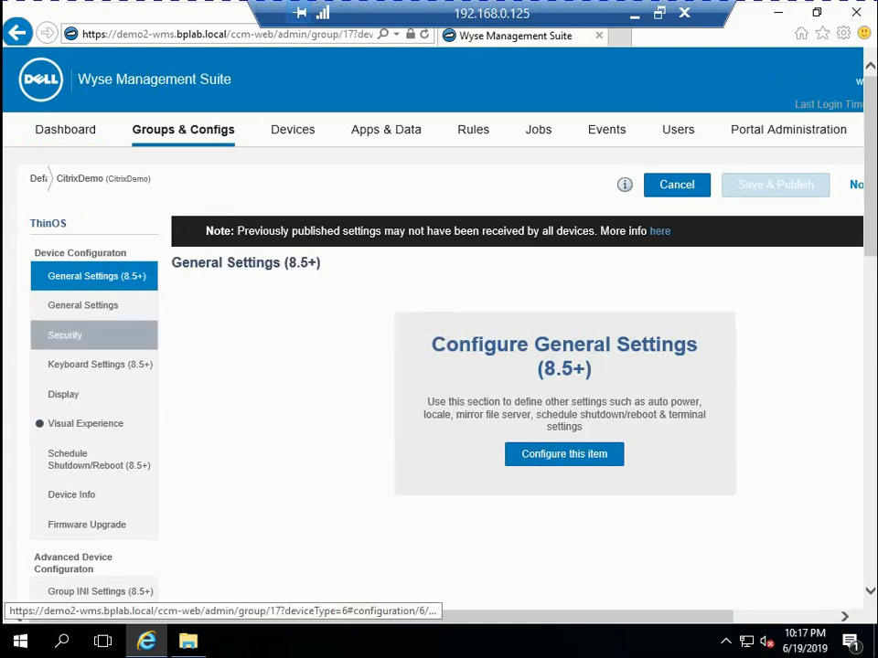
click(65, 335)
click(565, 406)
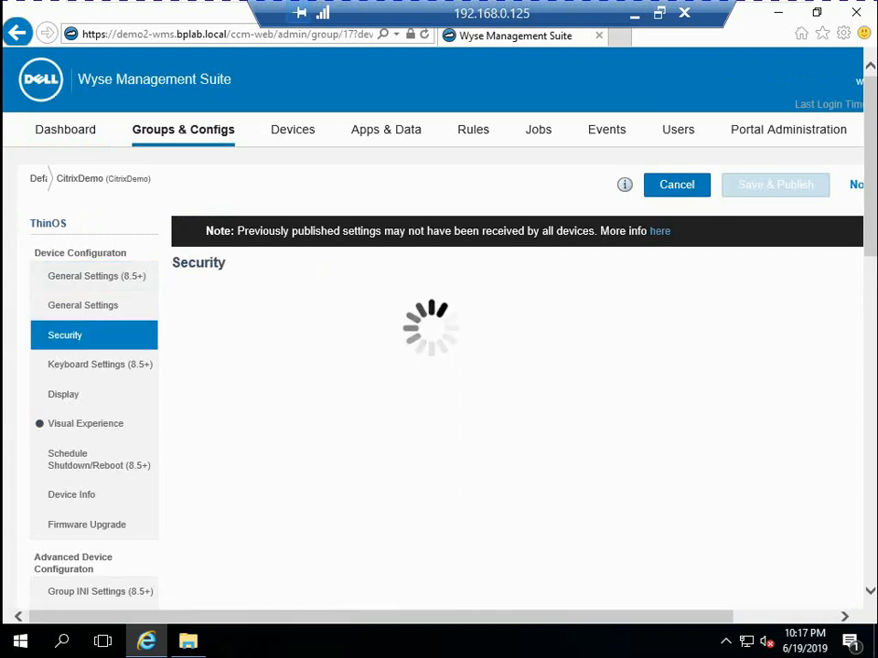
Enable auto-install of certificates in the general security settings and select DEMO3-CITRIX.cer for installation
scroll(526, 384, down, 2)
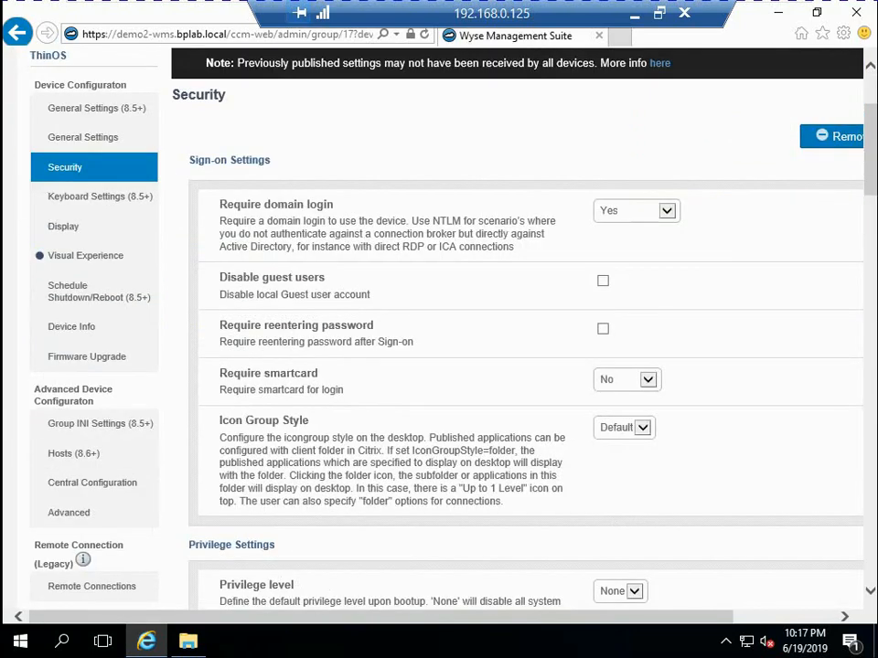
scroll(526, 384, down, 2)
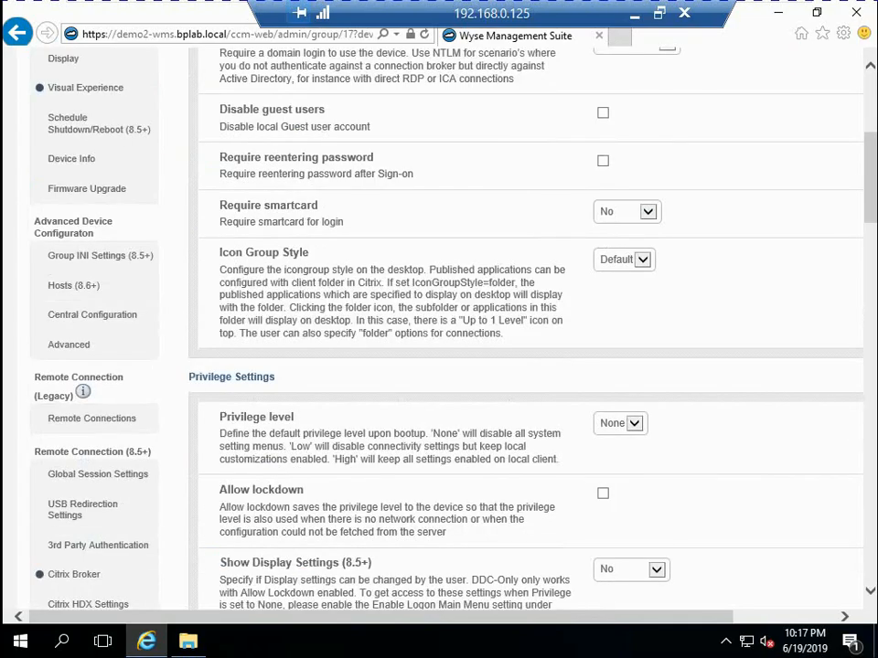
scroll(526, 384, down, 3)
scroll(526, 365, down, 2)
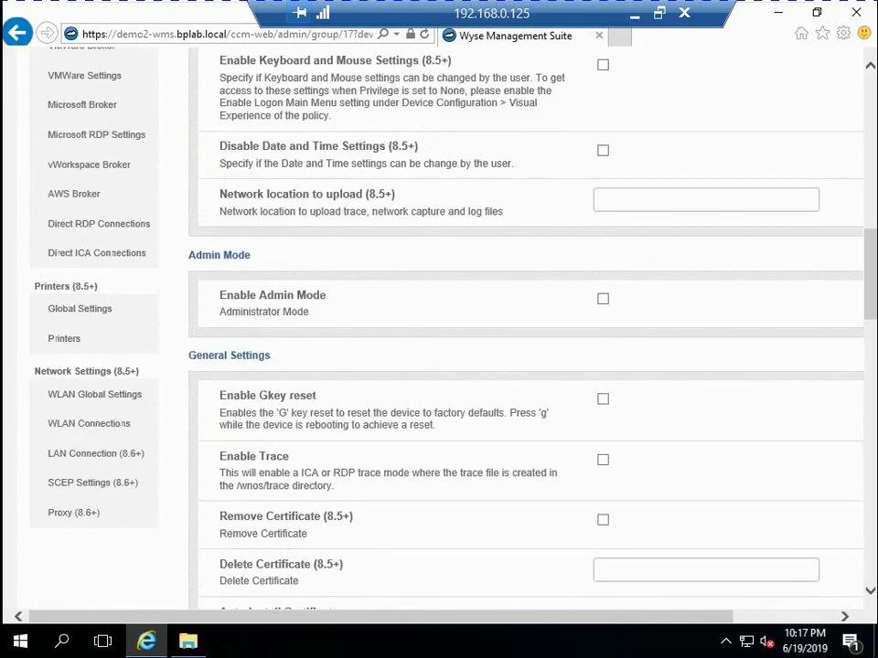
scroll(526, 366, down, 1)
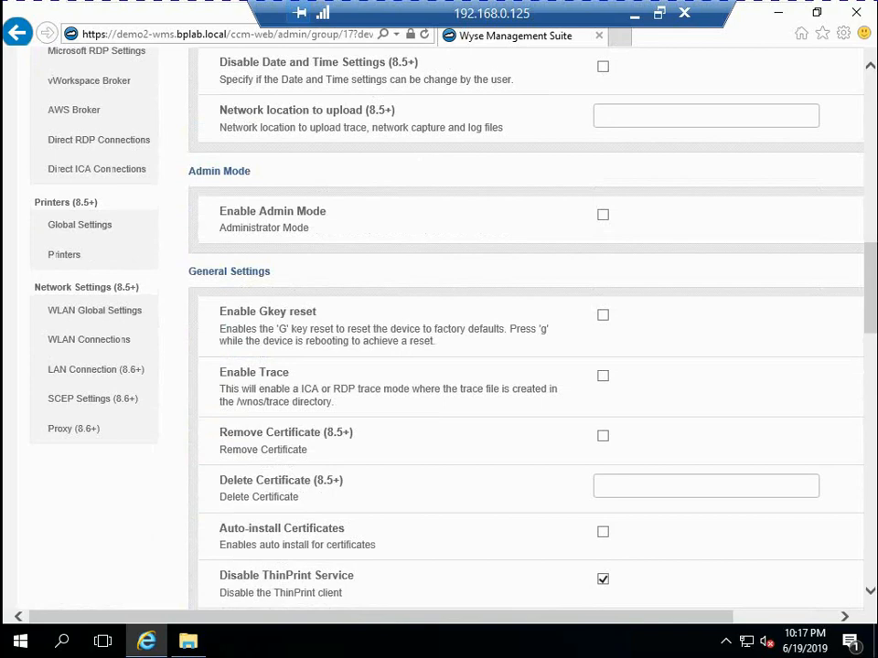
click(603, 532)
scroll(526, 366, down, 2)
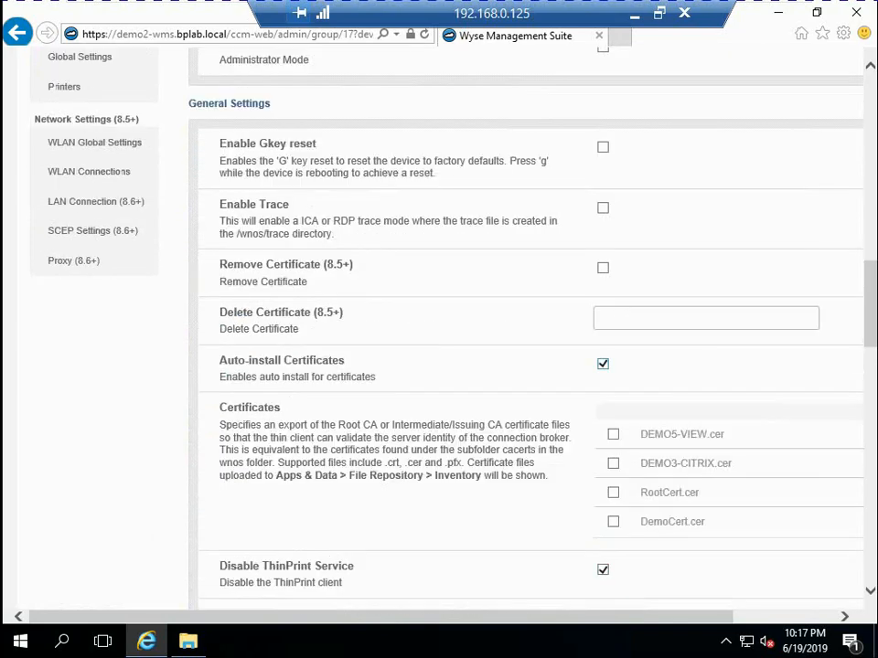
click(614, 464)
Enter the VNC password in the VNC settings of the Security policy
scroll(526, 329, up, 4)
scroll(526, 329, up, 3)
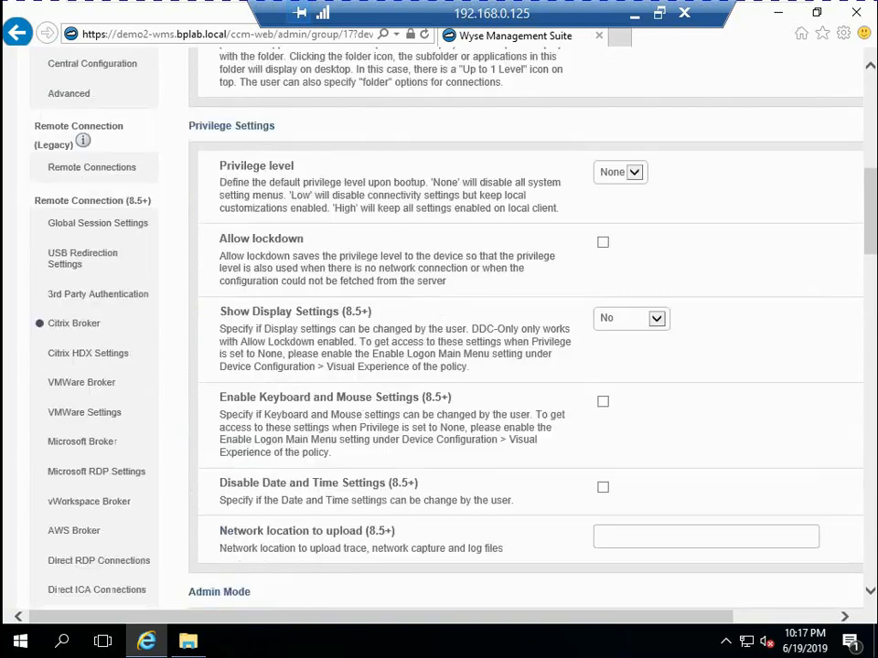
scroll(526, 329, down, 8)
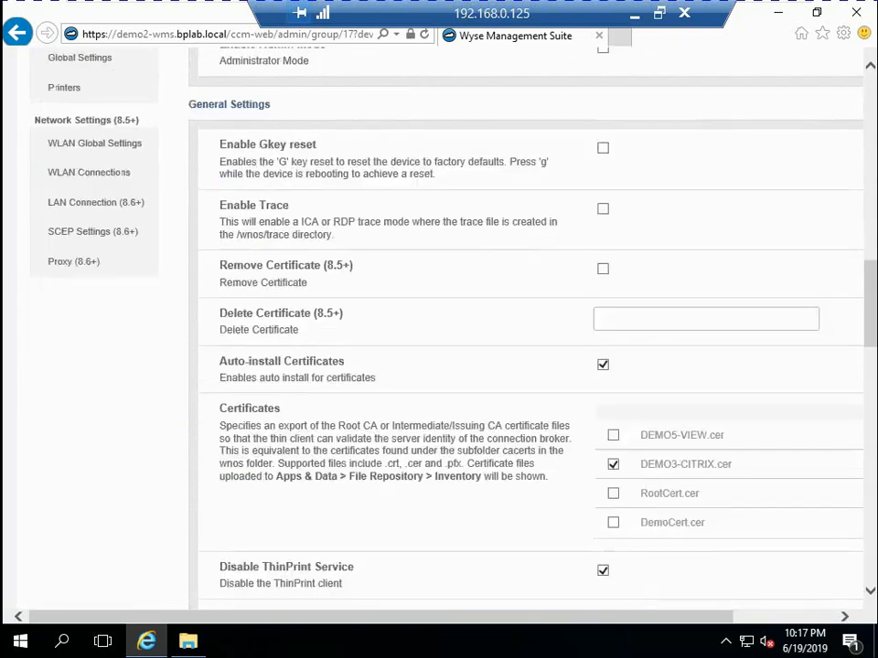
scroll(526, 329, down, 4)
scroll(526, 329, down, 6)
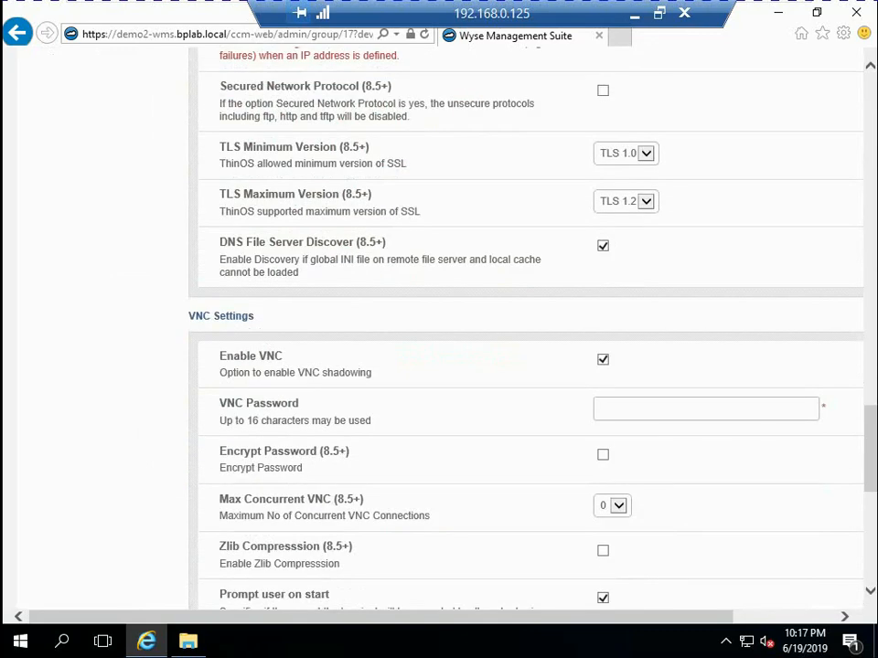
click(677, 409)
text(••••)
scroll(526, 329, up, 5)
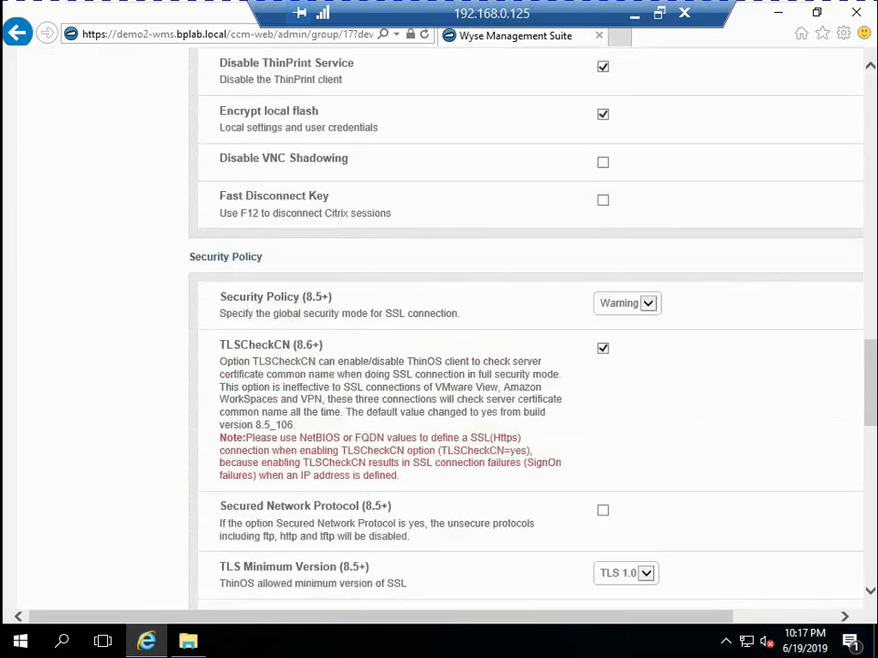
scroll(526, 329, up, 8)
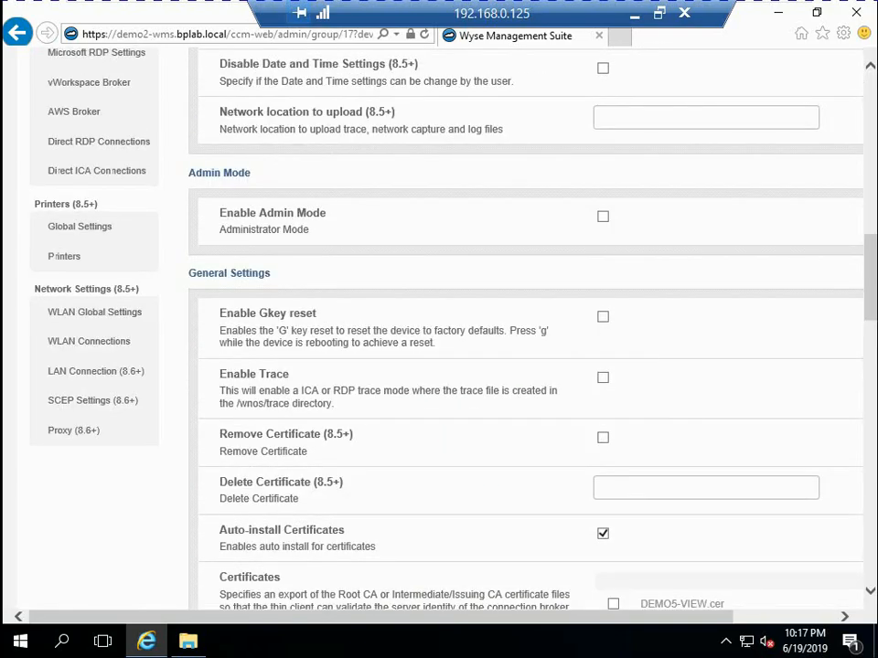
Set the privilege level to High in the Privilege Settings of the Security policy
scroll(526, 329, up, 6)
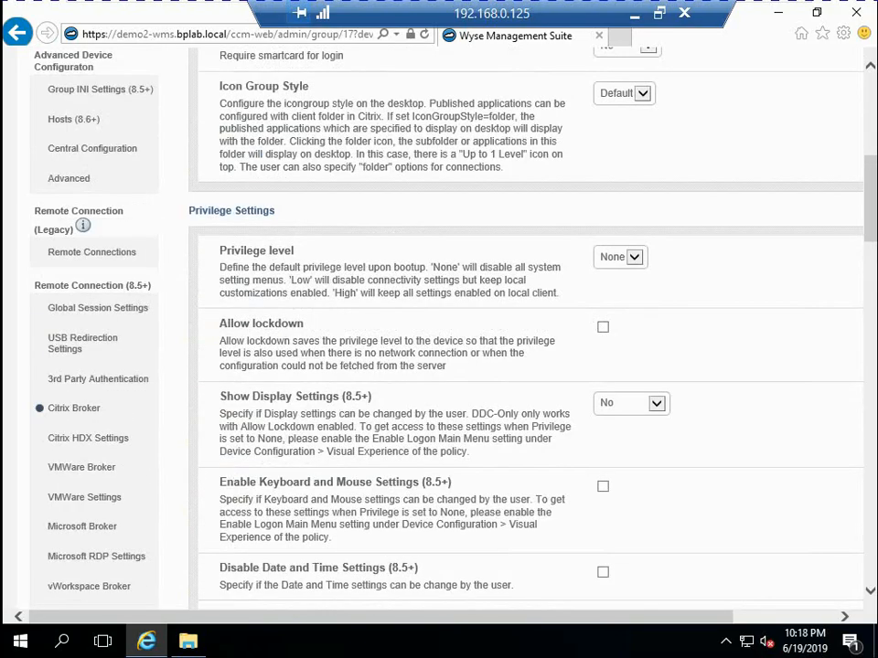
click(634, 258)
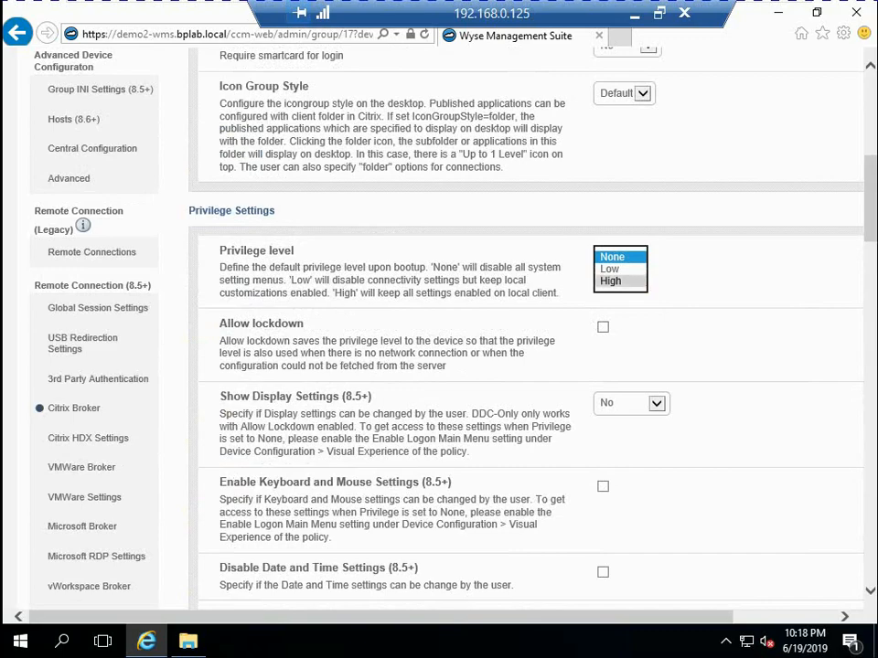
click(610, 281)
Save and publish the pending ThinOS policy changes, then check the CitrixDemo group's published Security settings
scroll(525, 329, up, 5)
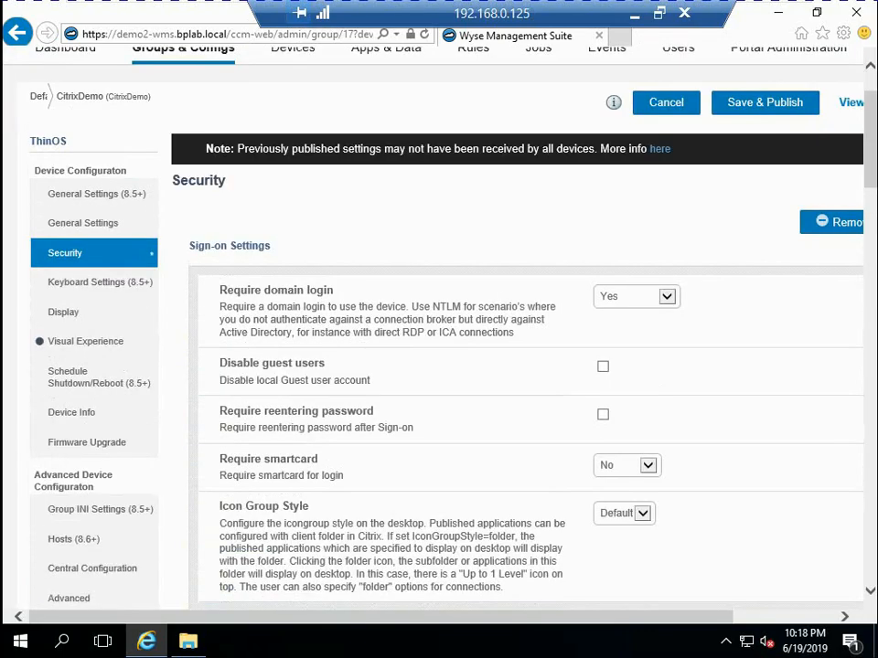
scroll(526, 329, up, 1)
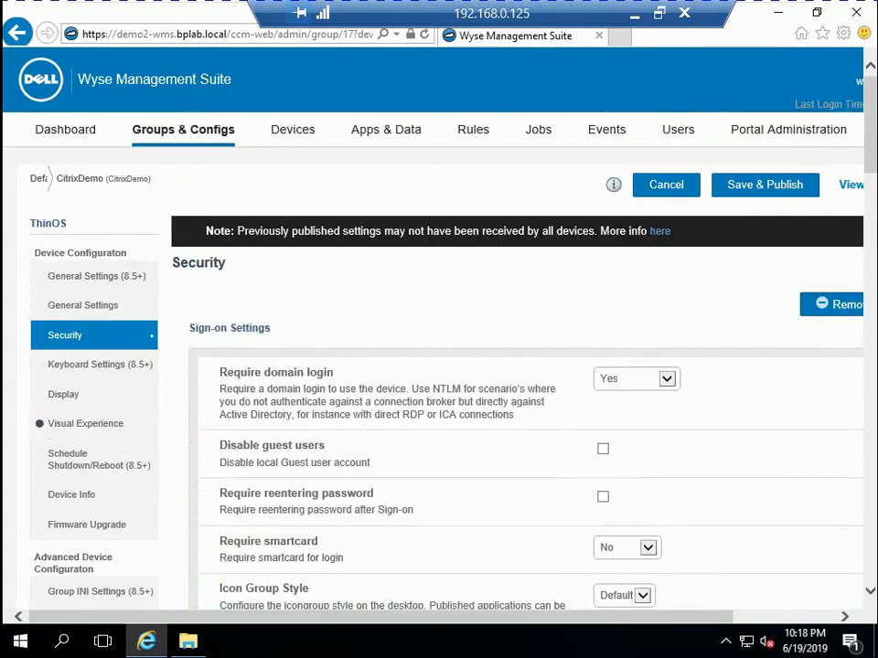
drag(457, 618, 498, 617)
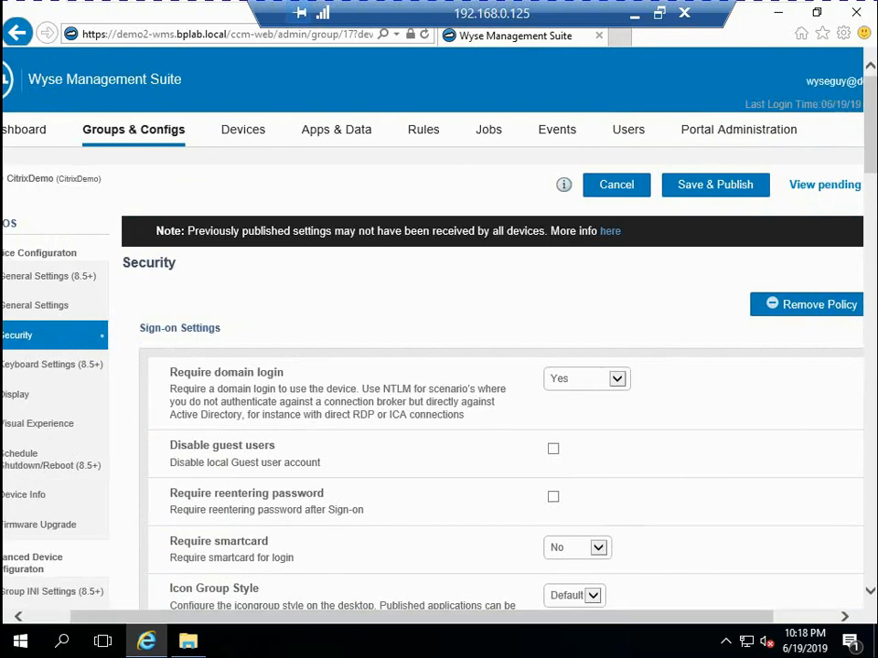
click(715, 184)
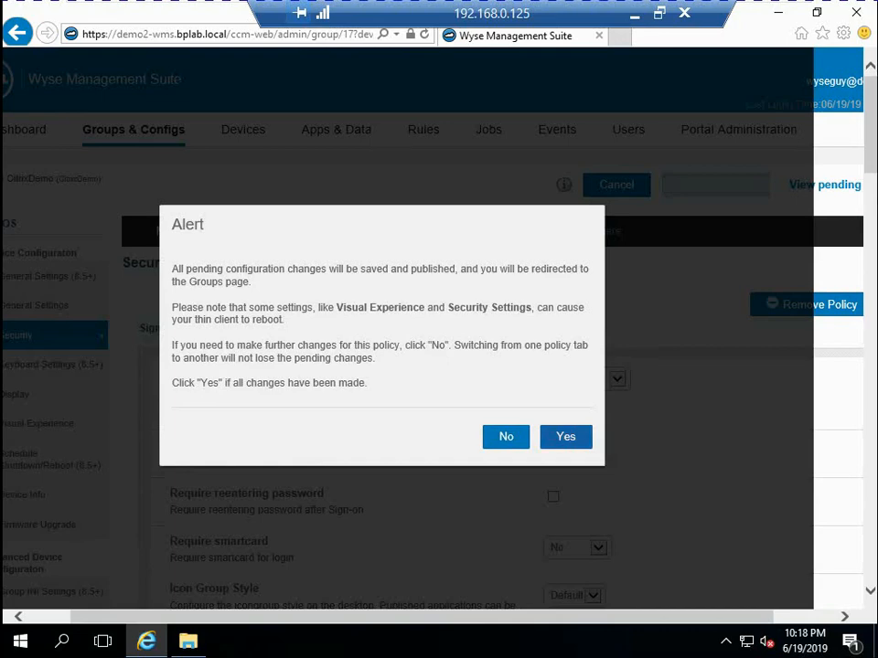
click(565, 436)
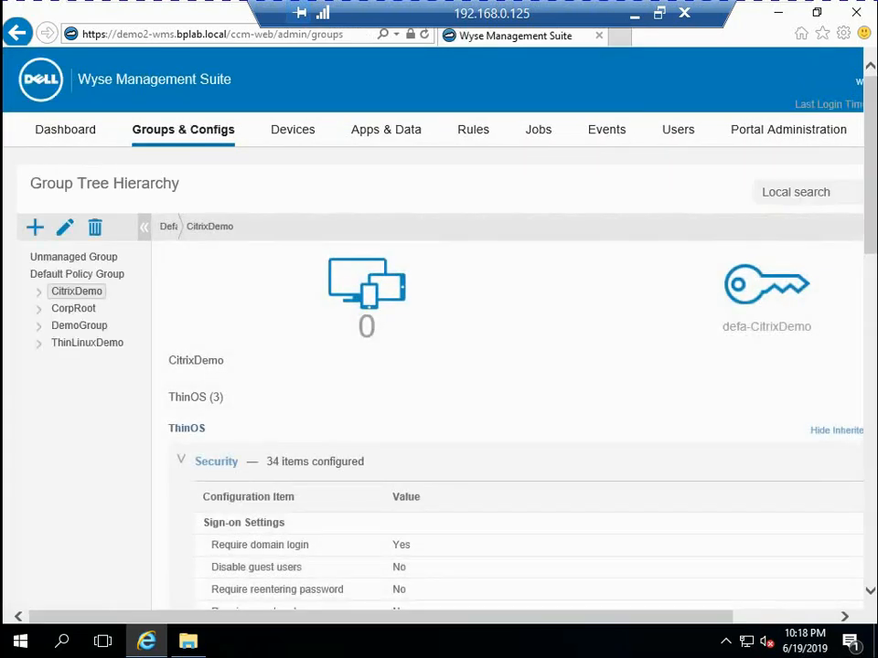
scroll(512, 457, down, 1)
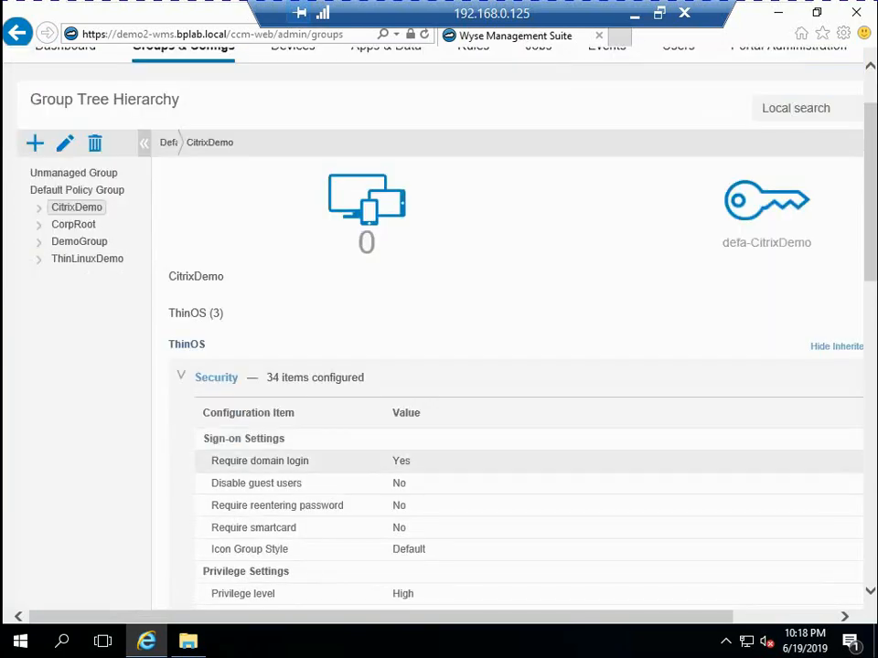
scroll(512, 457, down, 2)
scroll(512, 329, down, 3)
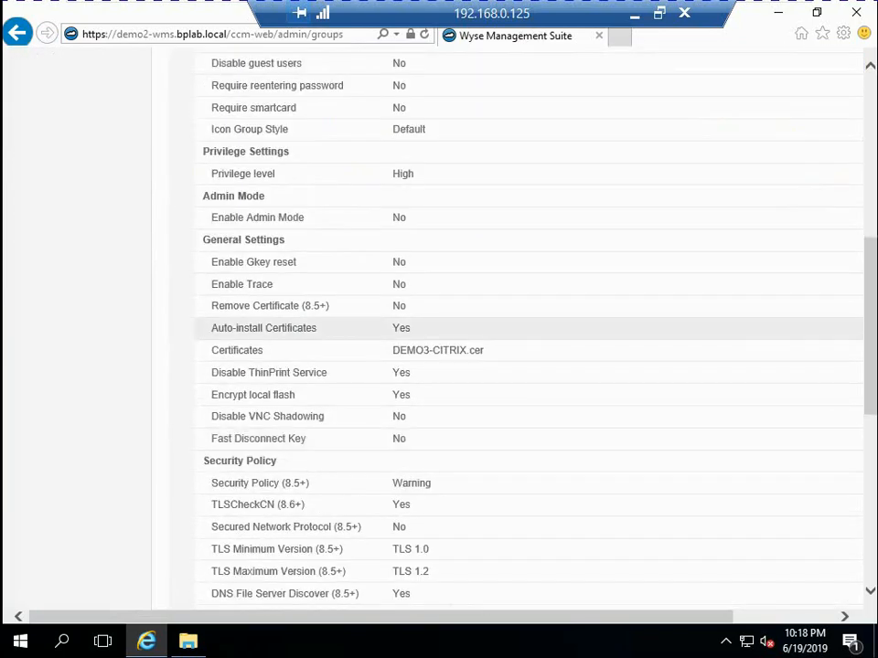
scroll(513, 329, up, 3)
click(181, 208)
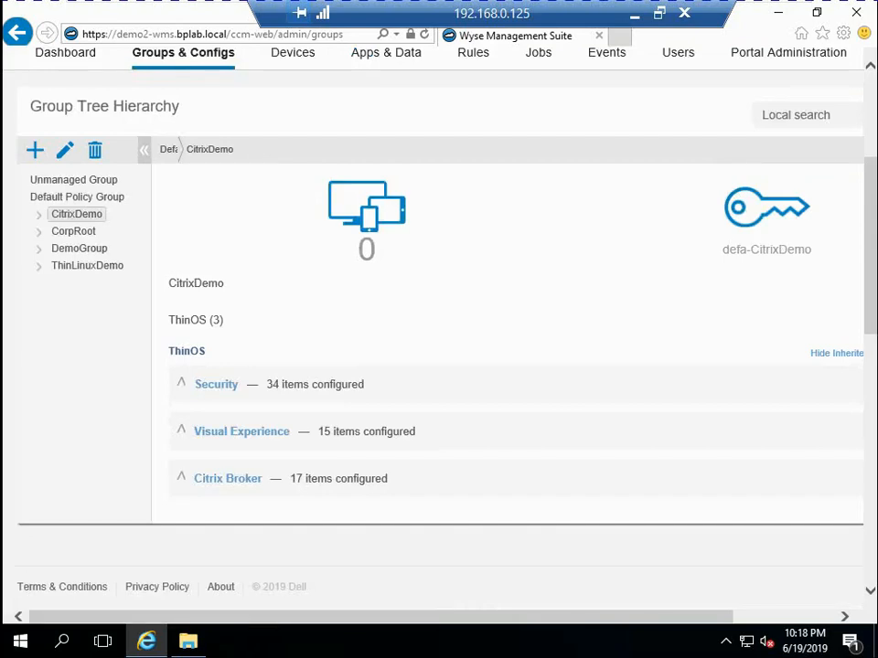
Switch to the ThinOS client, restart it with settings reset to factory default, and decline loading a configuration file from USB
click(659, 13)
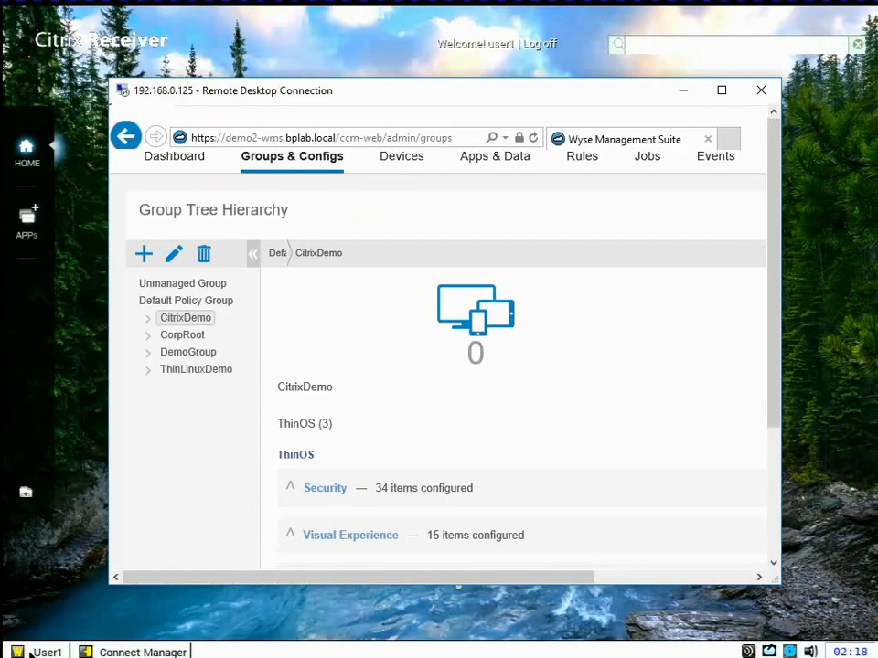
drag(454, 92, 876, 218)
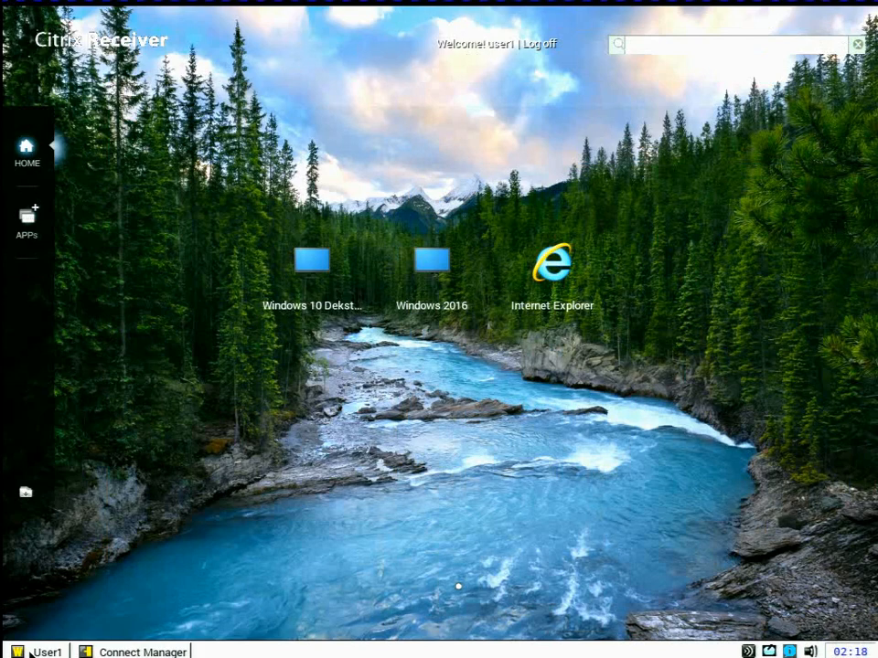
click(37, 652)
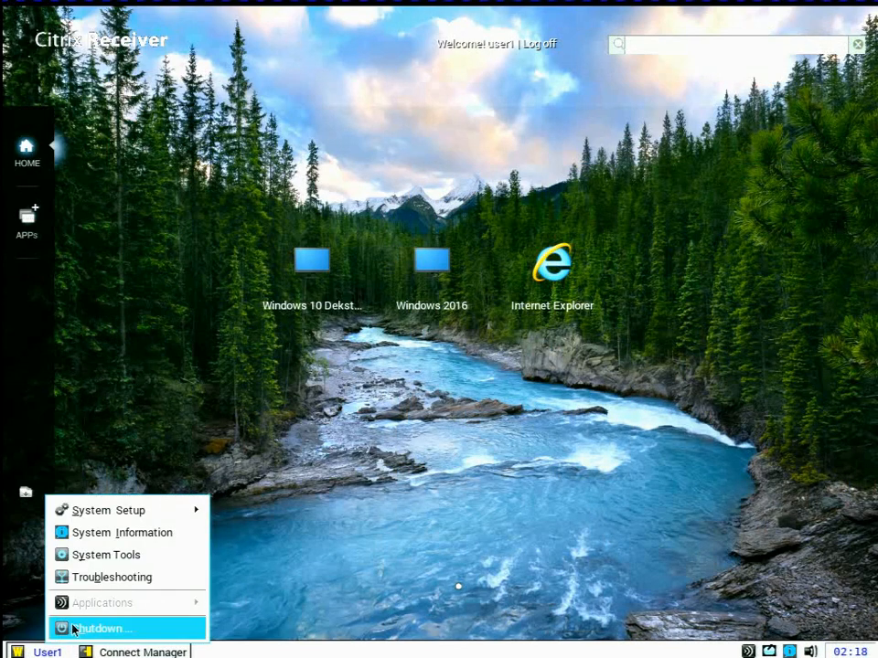
click(78, 627)
click(339, 350)
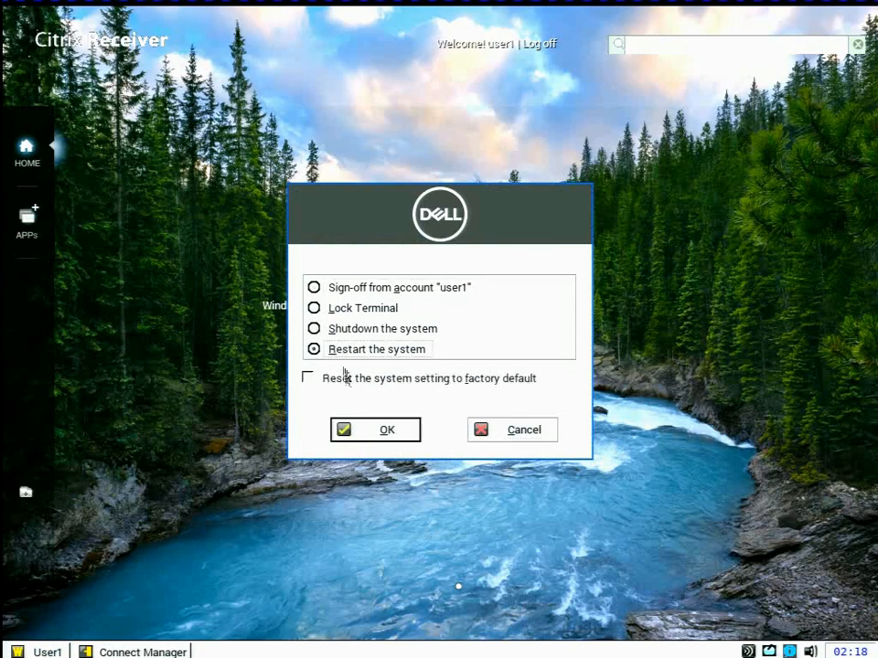
click(346, 374)
click(389, 439)
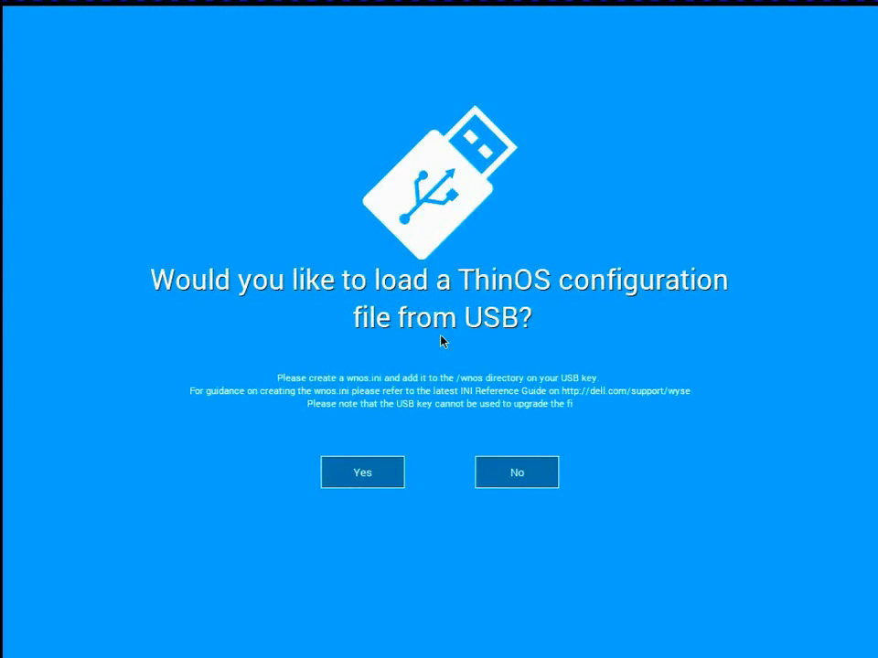
click(521, 468)
click(814, 650)
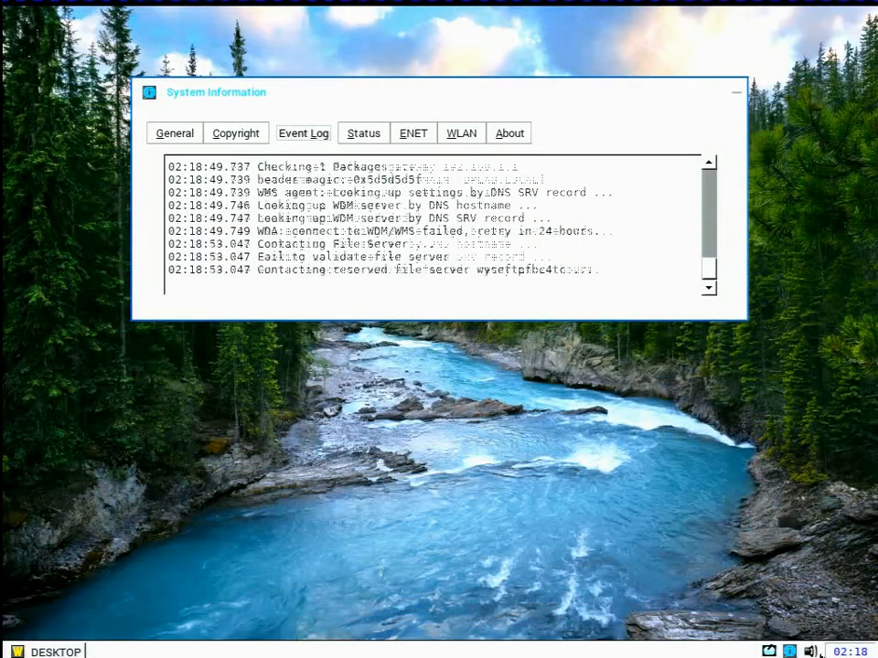
Open the client's Central Configuration and enable Wyse Management Suite (WMS) in the WDA settings
click(80, 652)
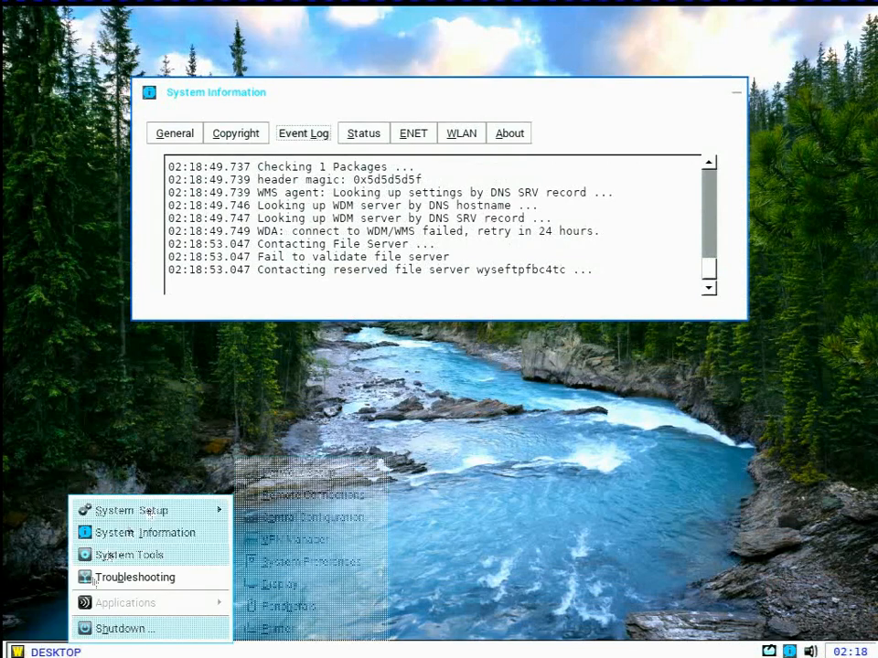
mouse_move(137, 510)
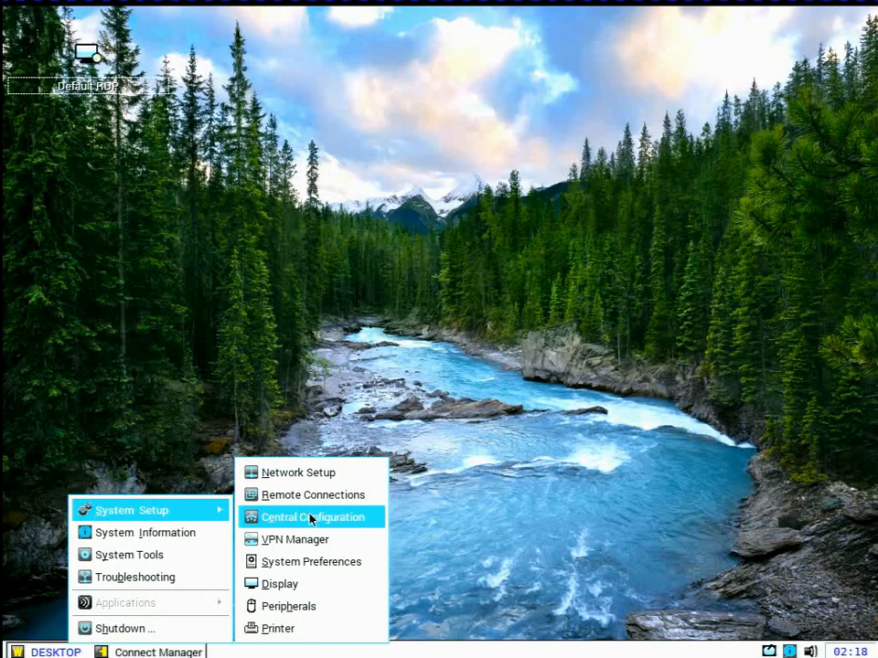
click(341, 516)
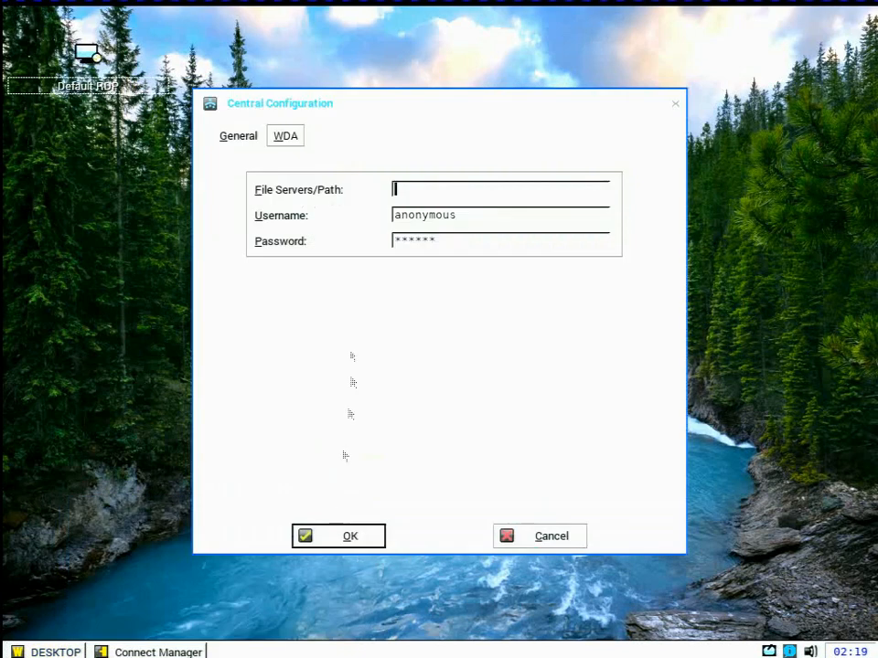
click(286, 136)
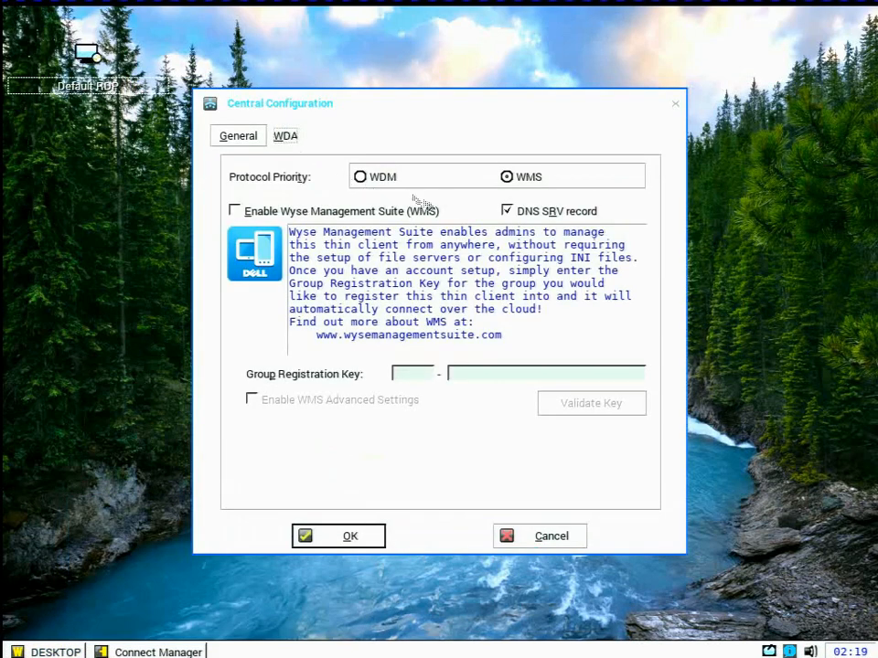
click(314, 211)
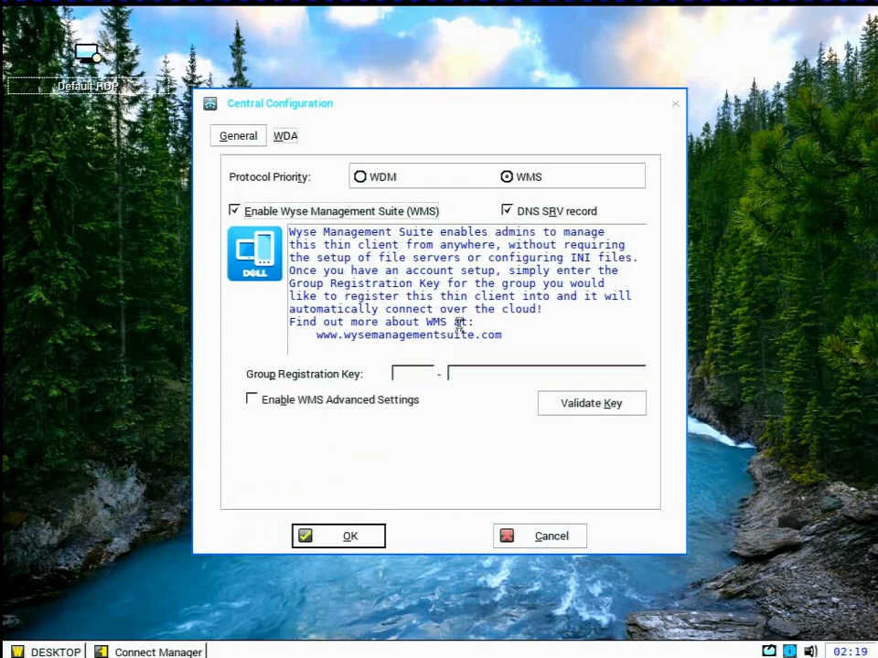
Enter the group registration key for the CitrixDemo group in the WDA settings
click(413, 375)
text(del2 - )
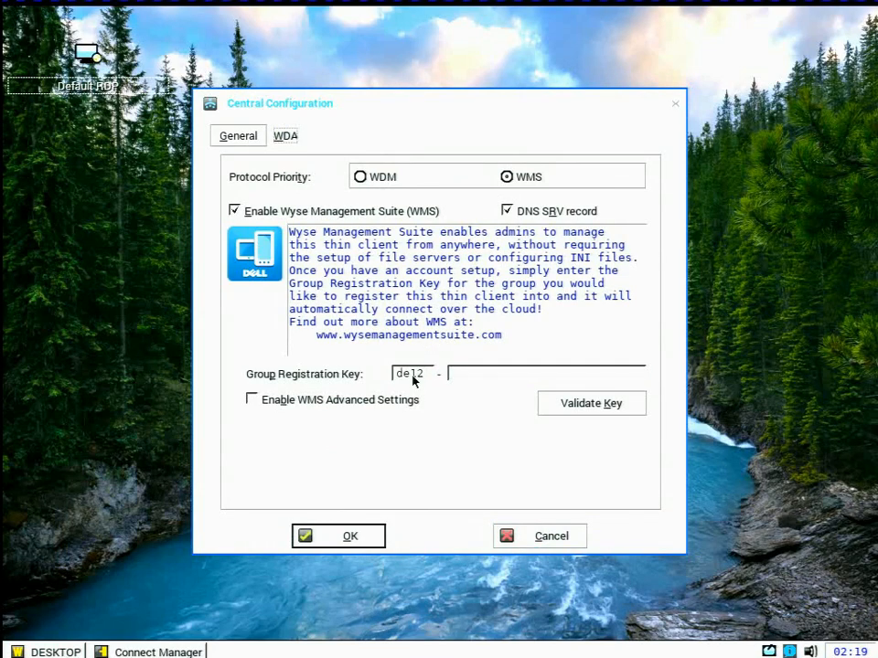
text(CitrixD)
text(emo)
key(Left)
key(Left)
key(BackSpace)
text(e)
click(401, 405)
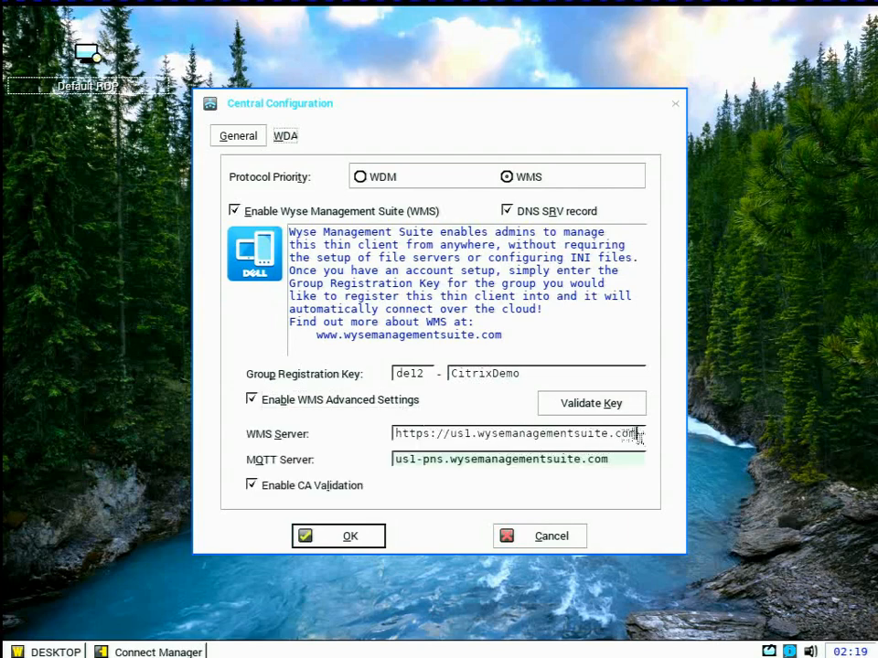
drag(635, 433, 455, 428)
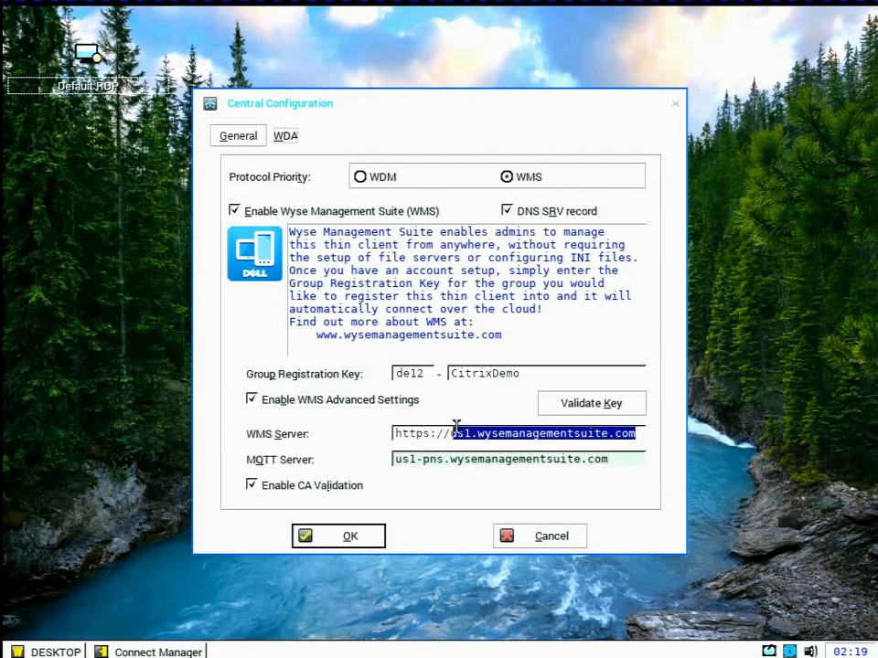
text(demo)
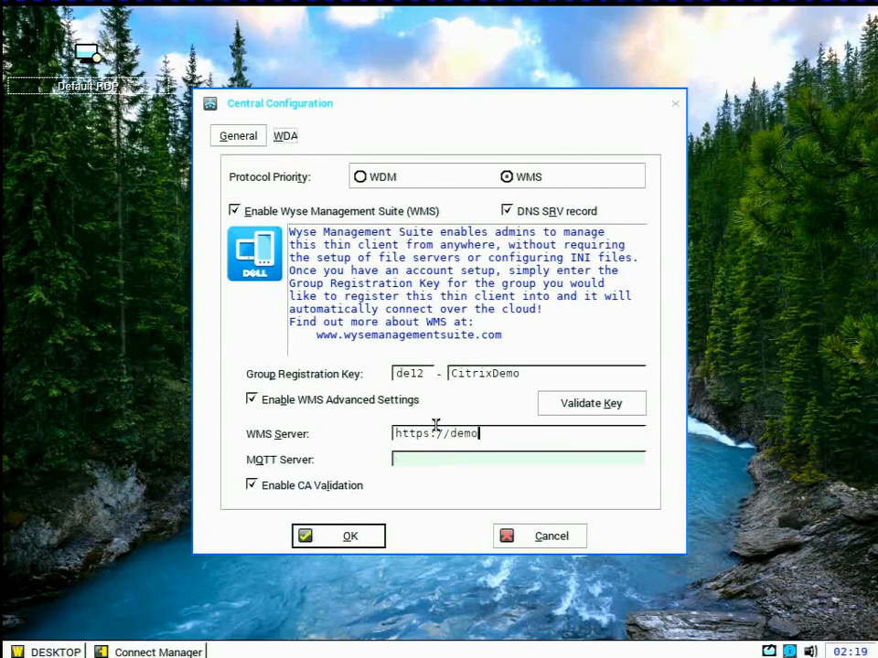
text(2-wms.bplab.local)
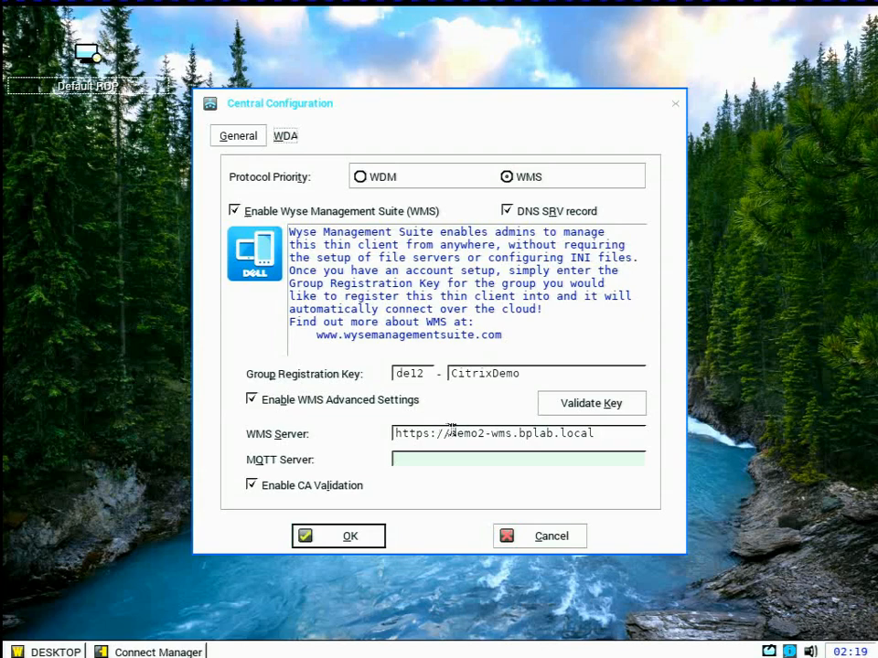
Disable CA validation and try to validate the group registration key
click(289, 488)
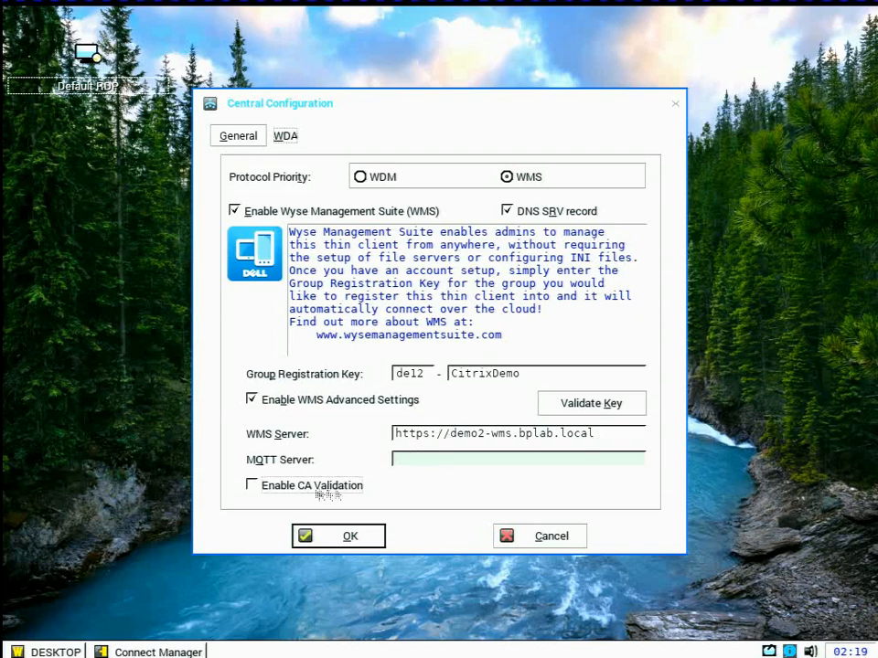
click(571, 410)
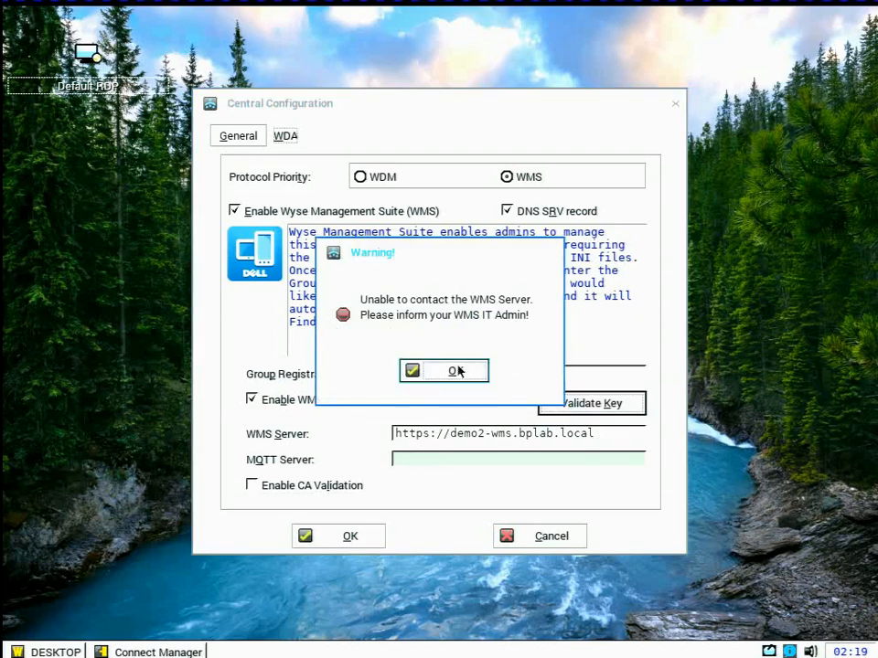
click(457, 370)
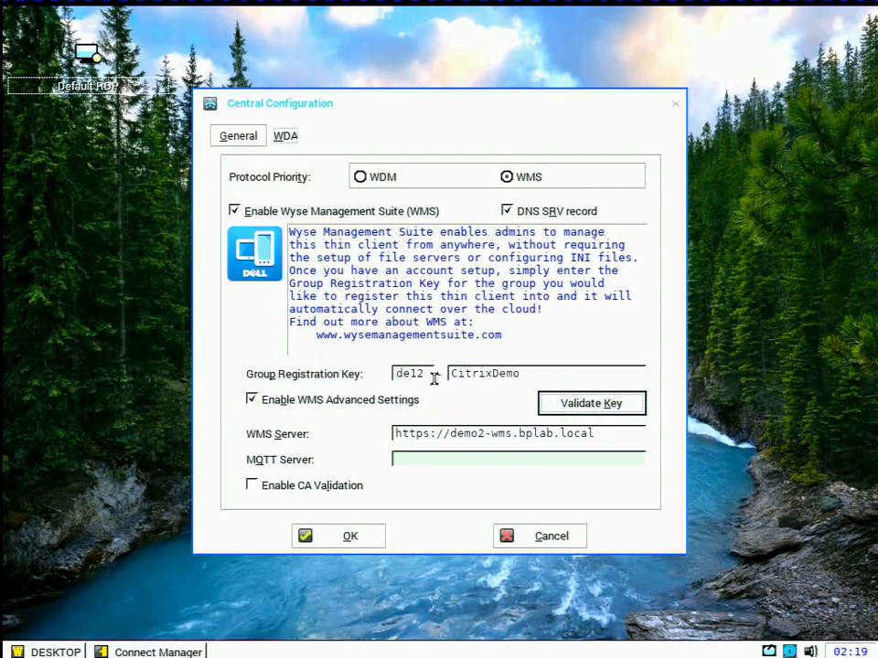
Correct the prefix of the group registration key, validate the key, and accept the restart that applies the new visual experience
drag(435, 377, 309, 381)
text(def)
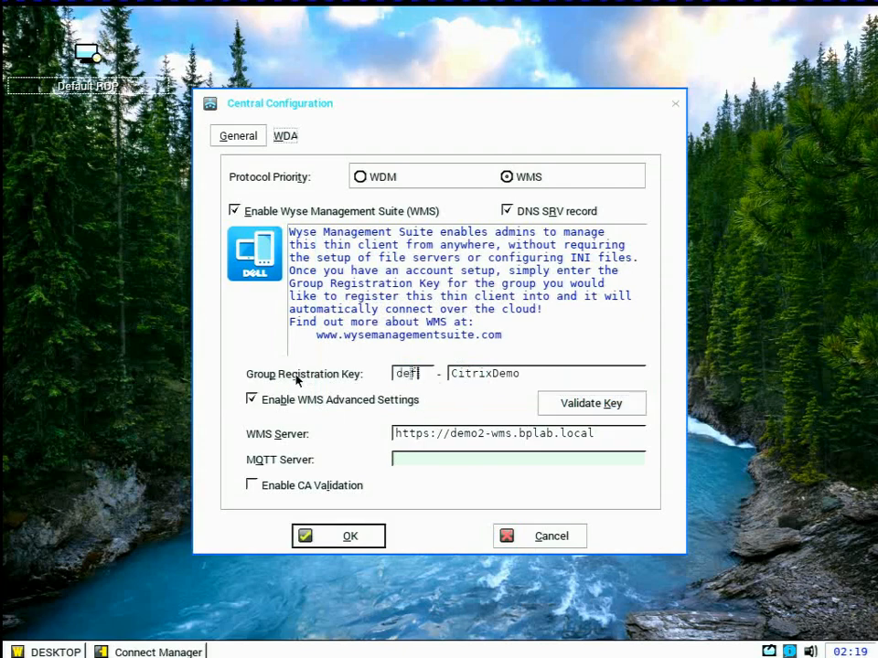
text(a)
click(590, 407)
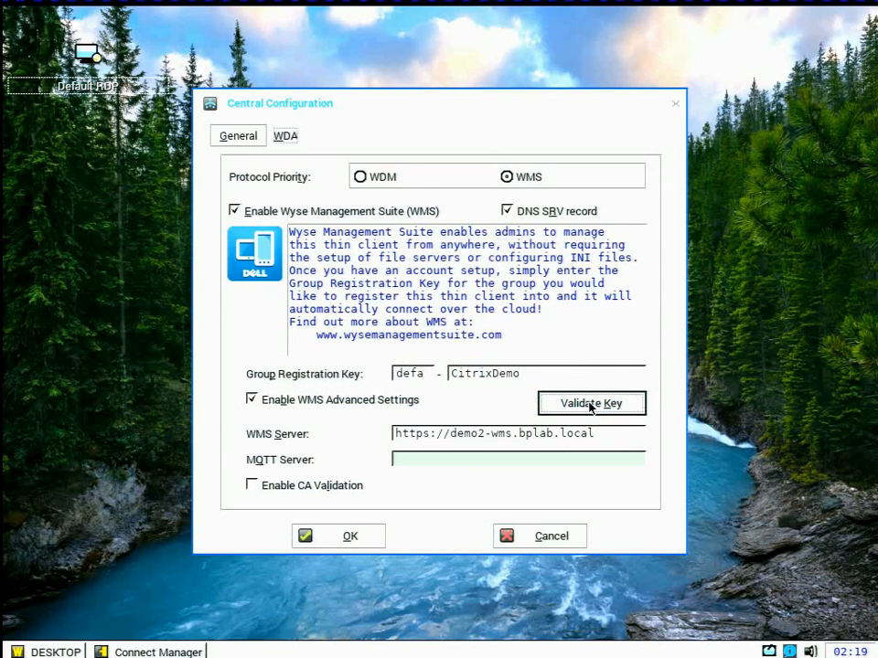
click(454, 360)
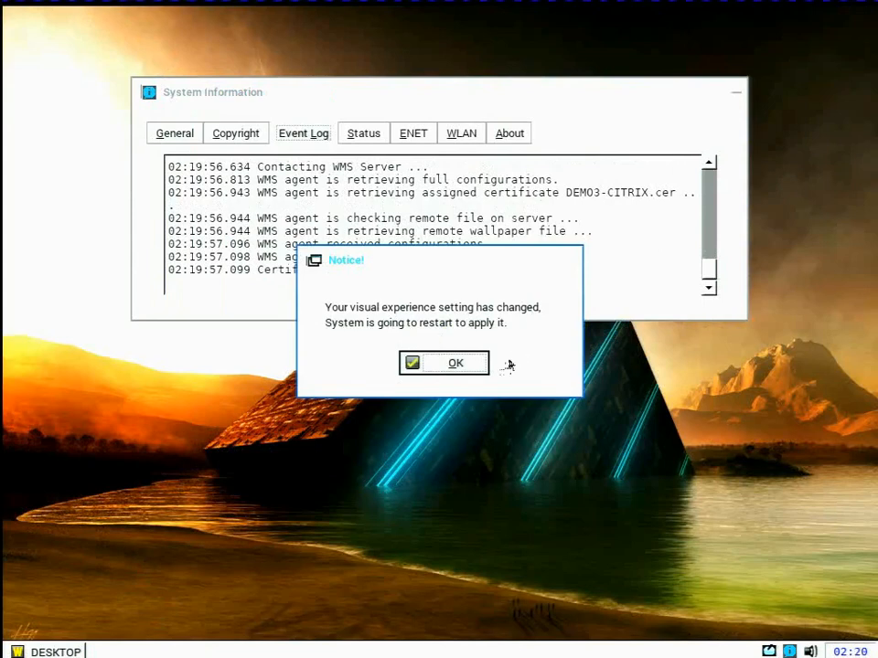
click(475, 372)
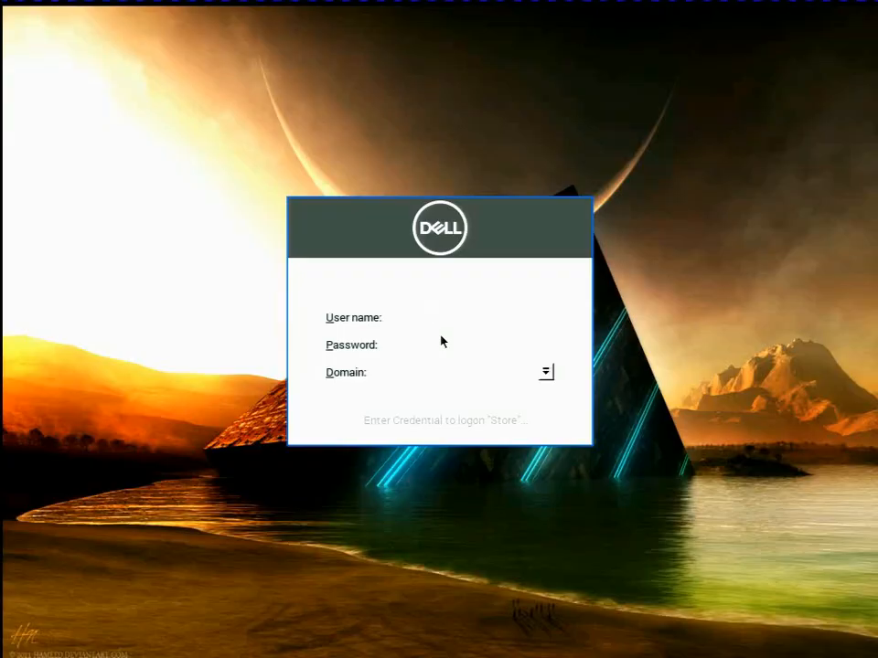
Log on to the Store with the username, the account password and the domain bplab
text(user1)
key(Tab)
text(****)
key(Tab)
text(bplab)
key(Return)
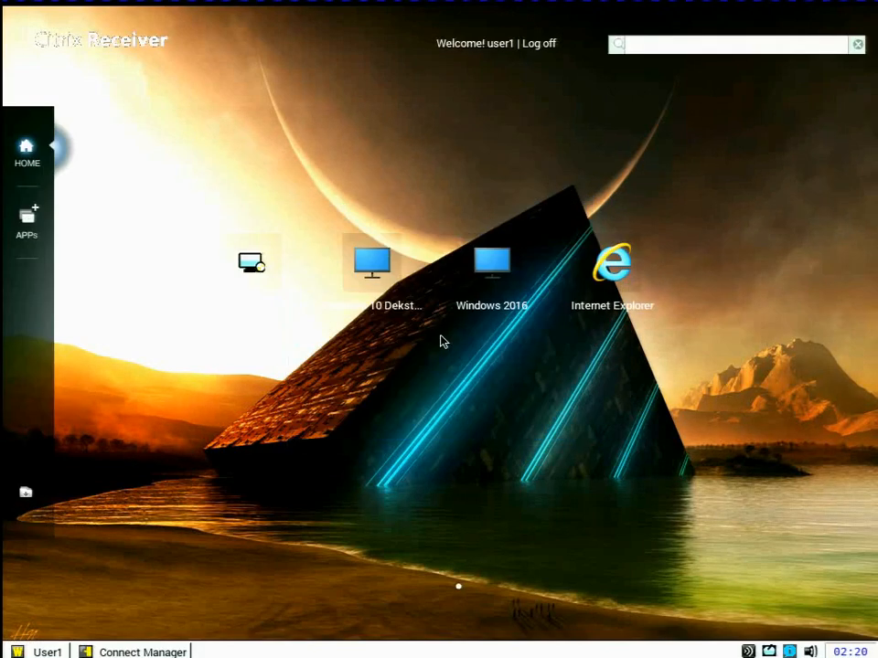
Add Calc from All Applications to the Citrix Receiver home screen and launch it
click(25, 224)
click(113, 122)
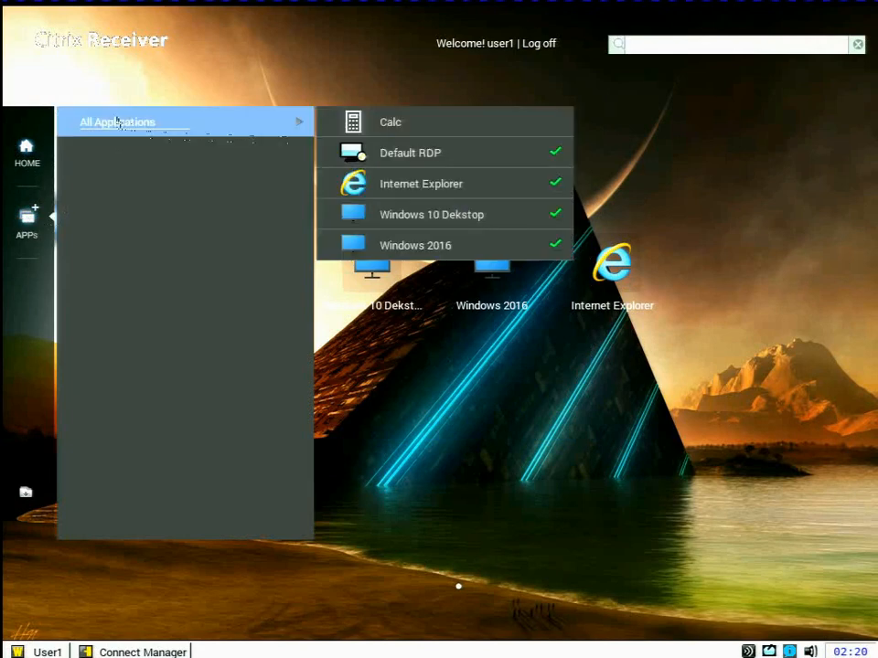
click(387, 128)
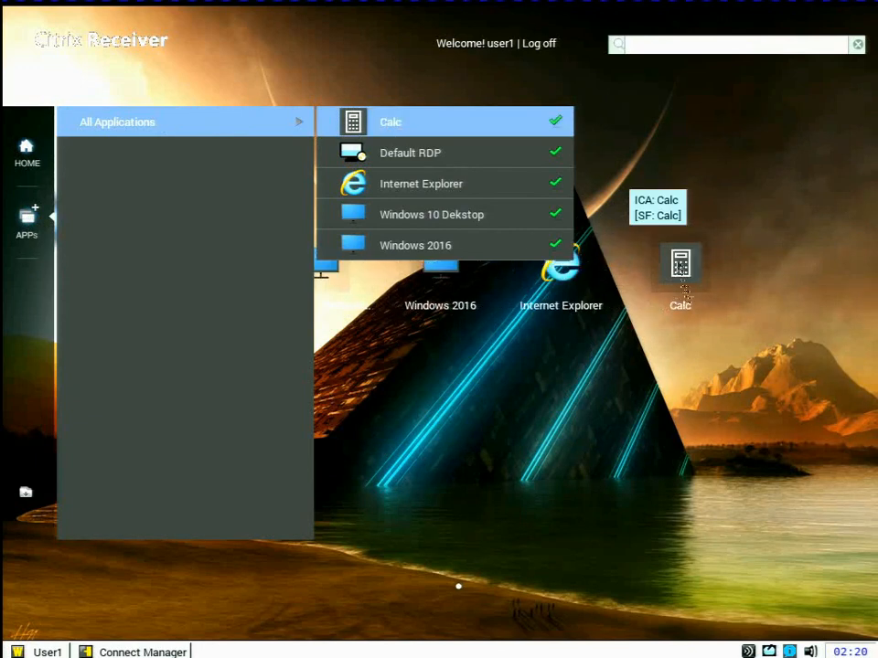
click(680, 265)
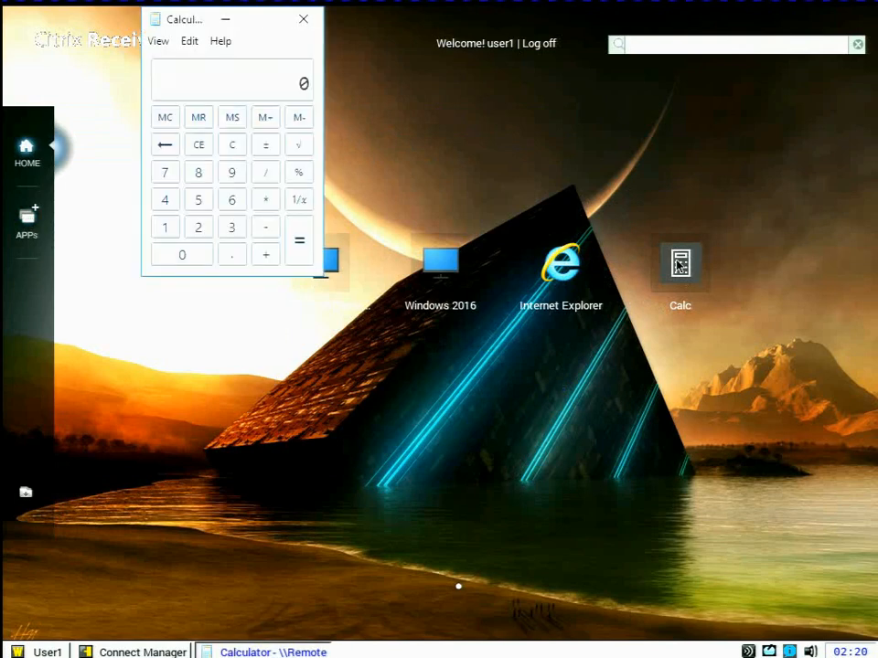
Move the Calculator window aside, switch to the DEMO1-DC virtual machine and bring up its DHCP console
drag(198, 24, 199, 262)
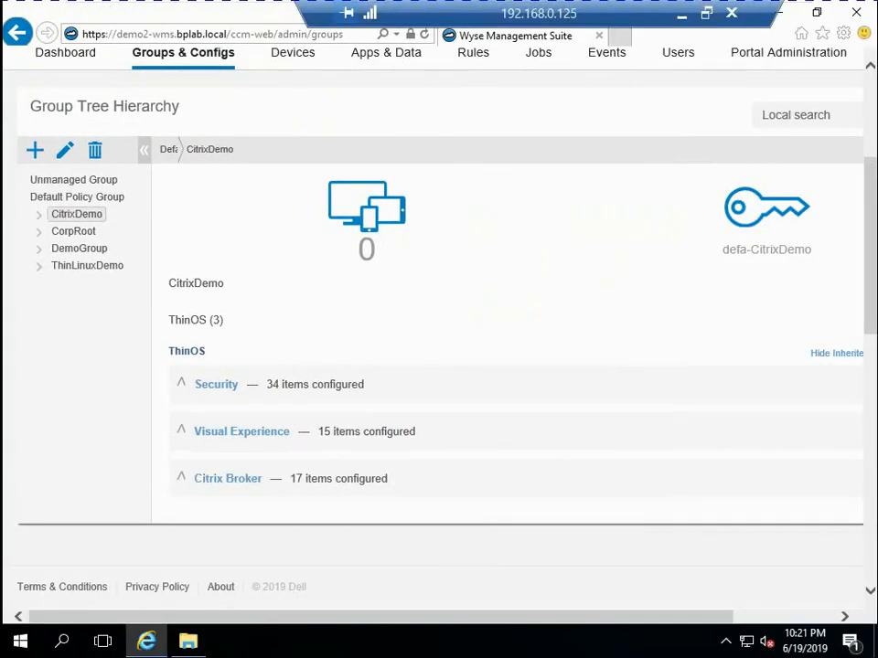
key(ctrl+alt+Return)
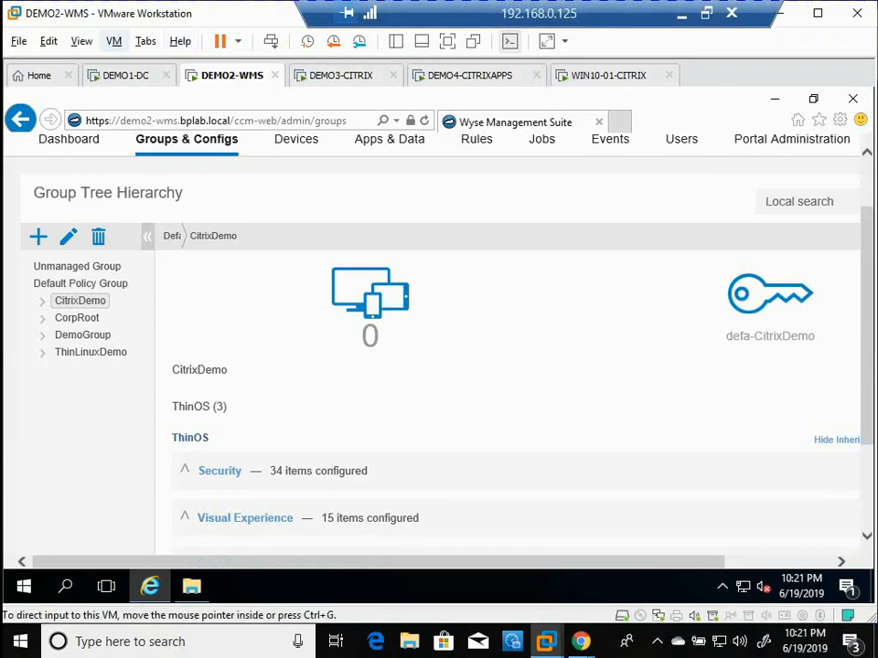
click(125, 76)
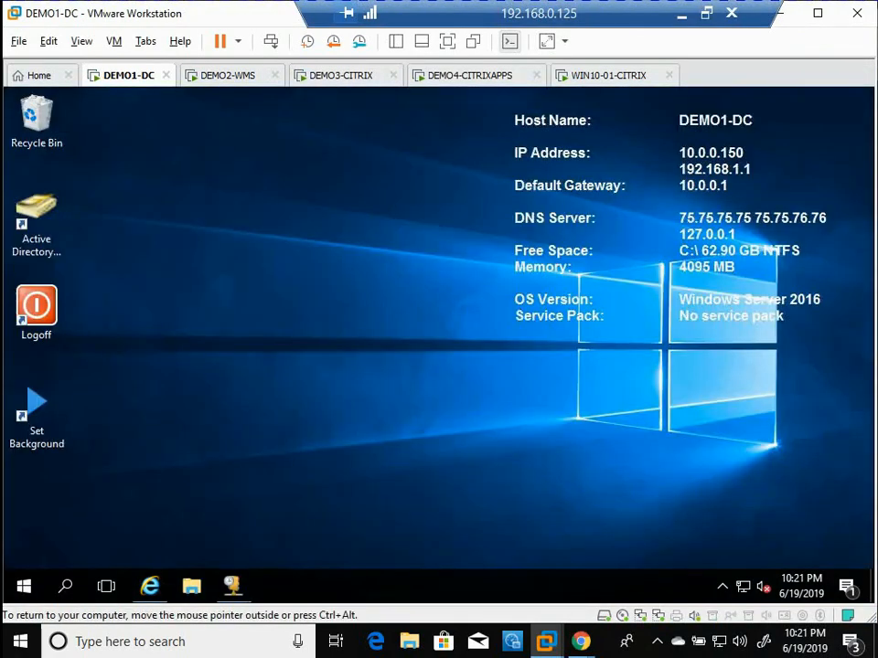
click(774, 99)
click(233, 586)
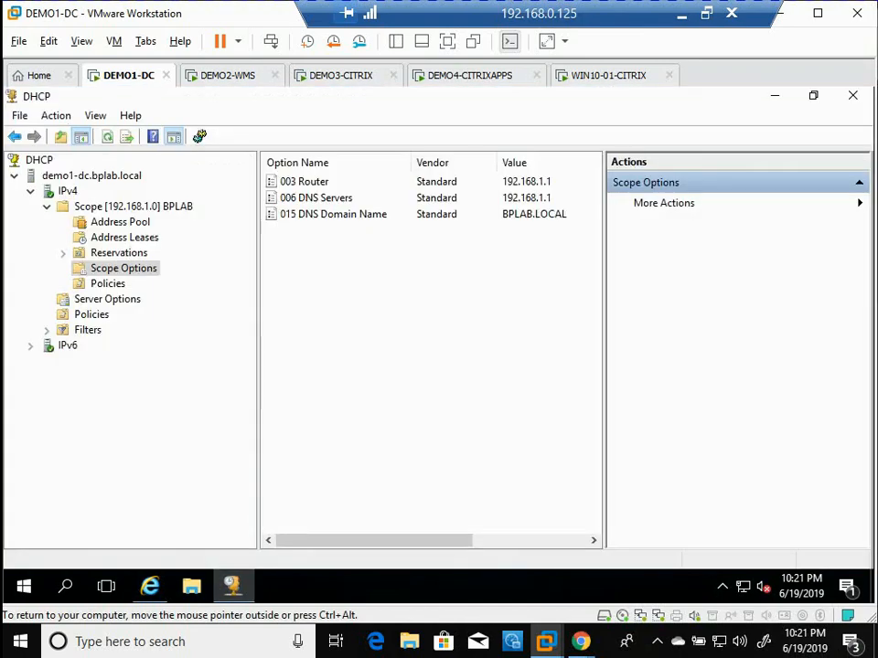
Enable options 165 WMS Server, 167 WMS CA Validation and 199 WMS Group Key in the BPLAB scope options
right_click(333, 267)
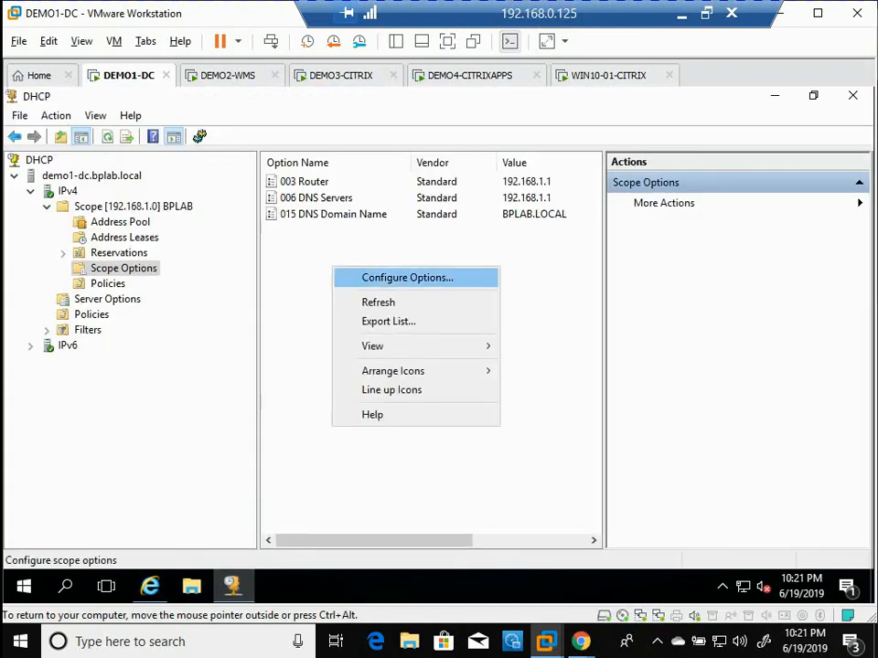
click(393, 276)
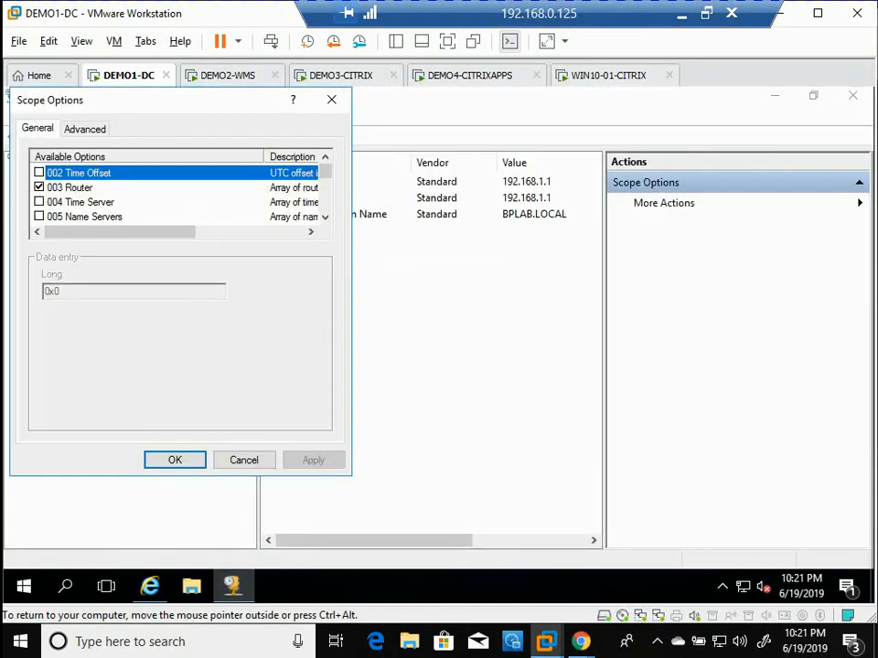
scroll(178, 193, down, 15)
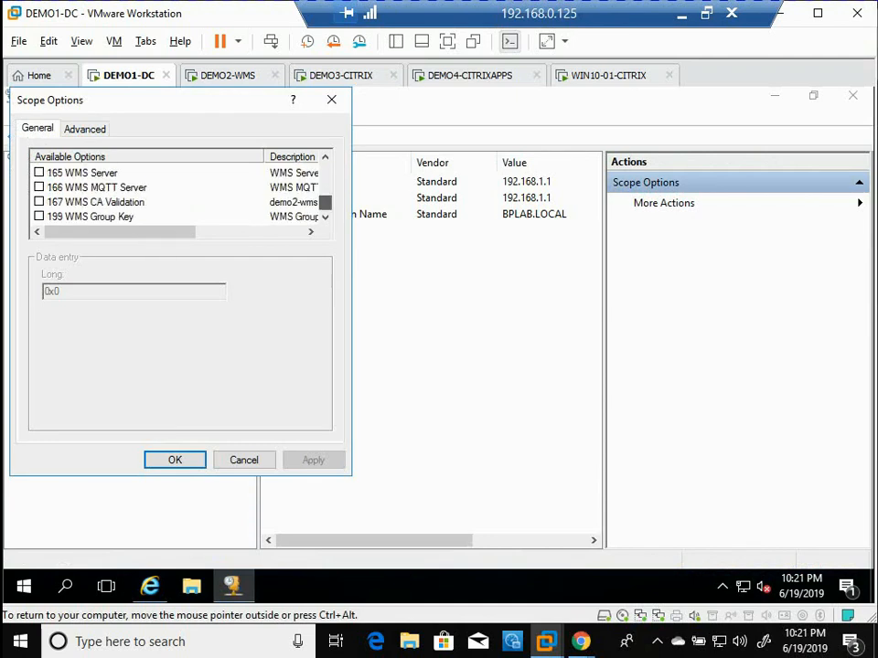
click(39, 173)
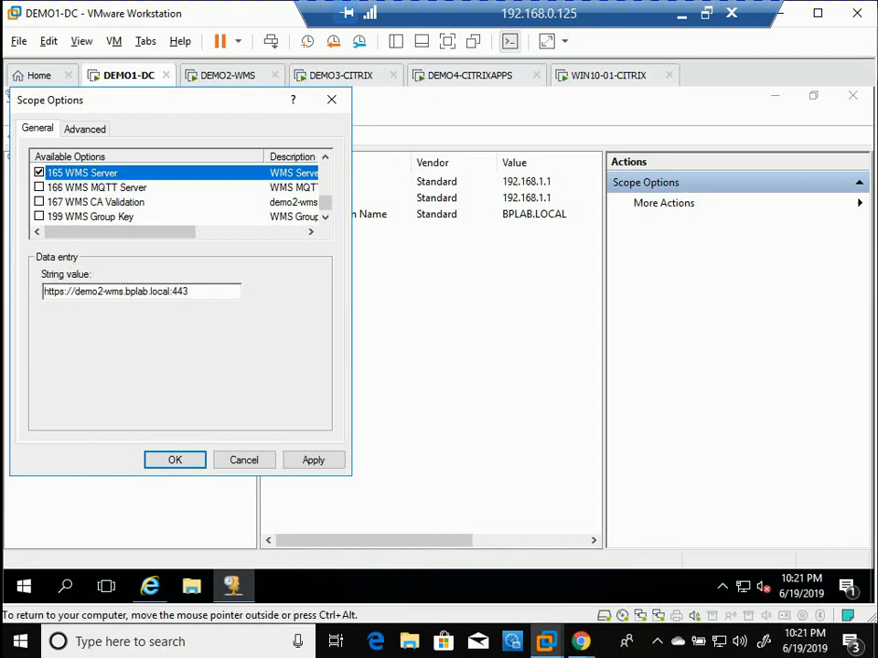
click(40, 202)
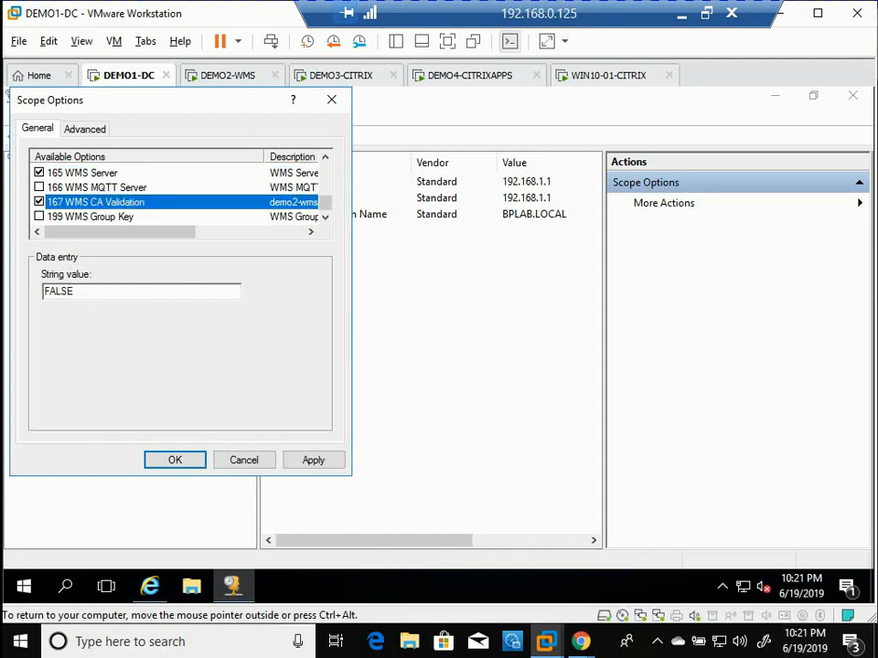
click(40, 217)
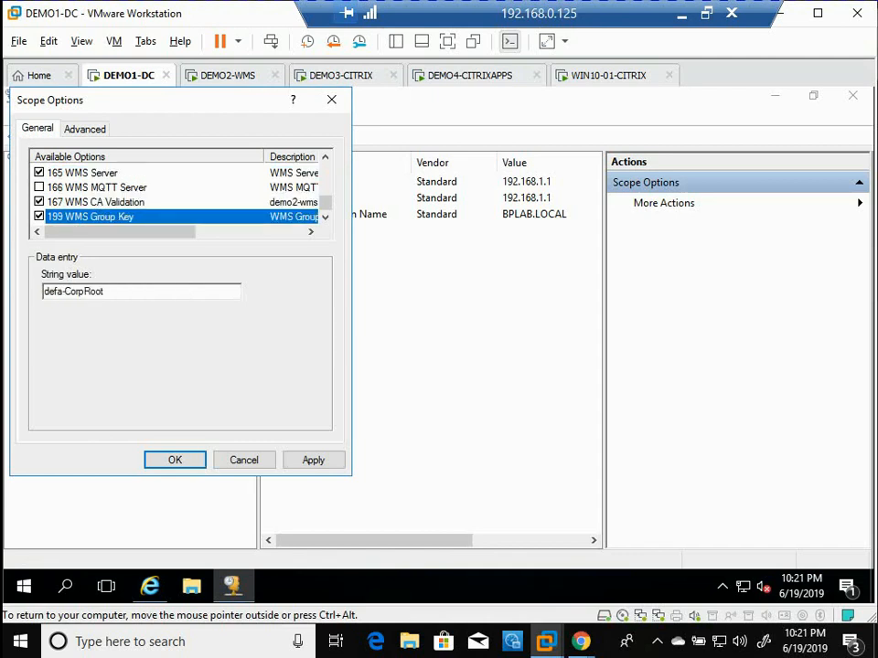
Replace the 199 WMS Group Key string with the CitrixDemo group's registration key and apply the scope options
click(110, 291)
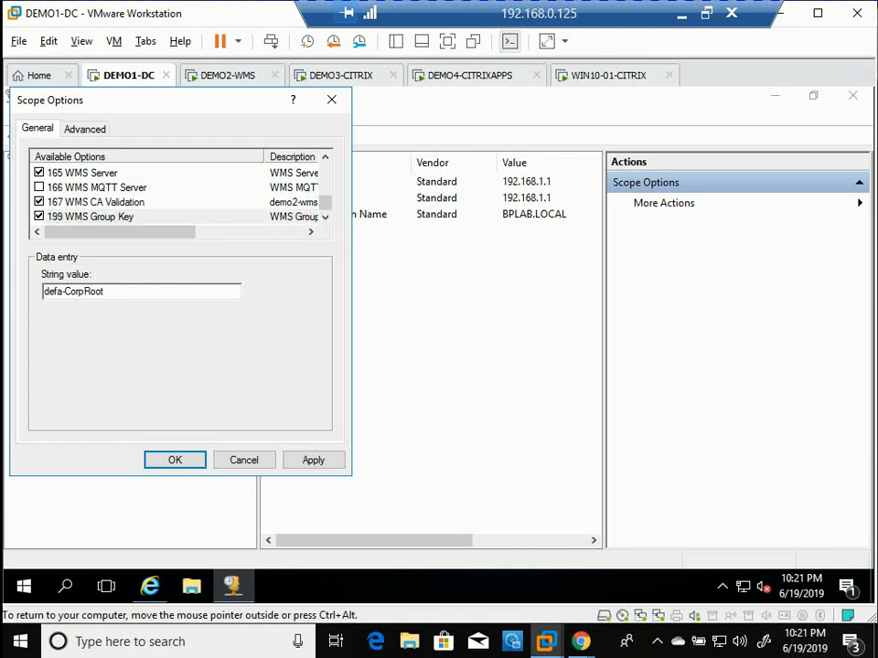
key(BackSpace)
key(BackSpace)
key(BackSpace)
key(BackSpace)
key(BackSpace)
key(BackSpace)
key(BackSpace)
key(BackSpace)
text(CitrixDEmo)
key(Left)
key(Left)
key(BackSpace)
text(e)
click(313, 460)
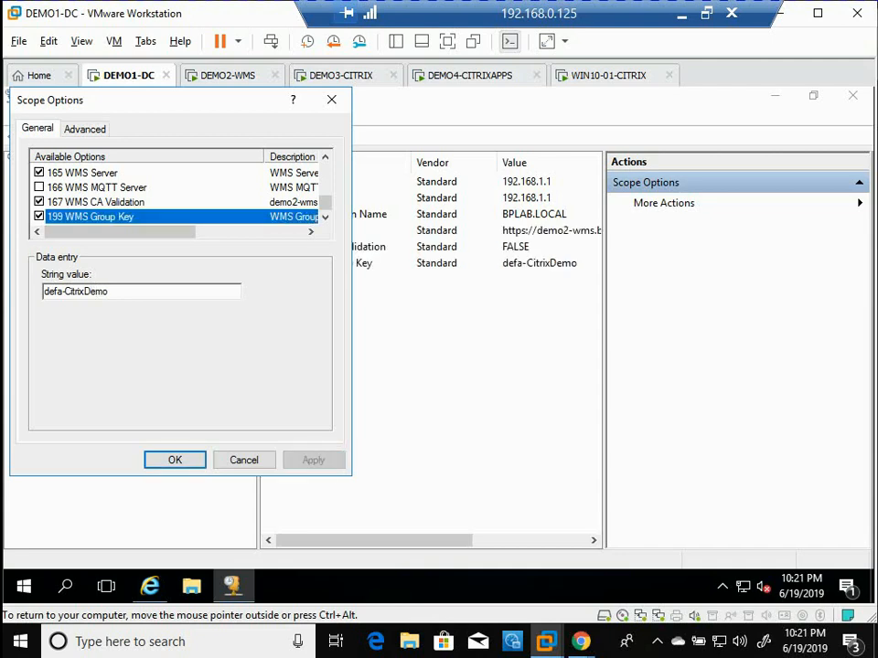
click(245, 460)
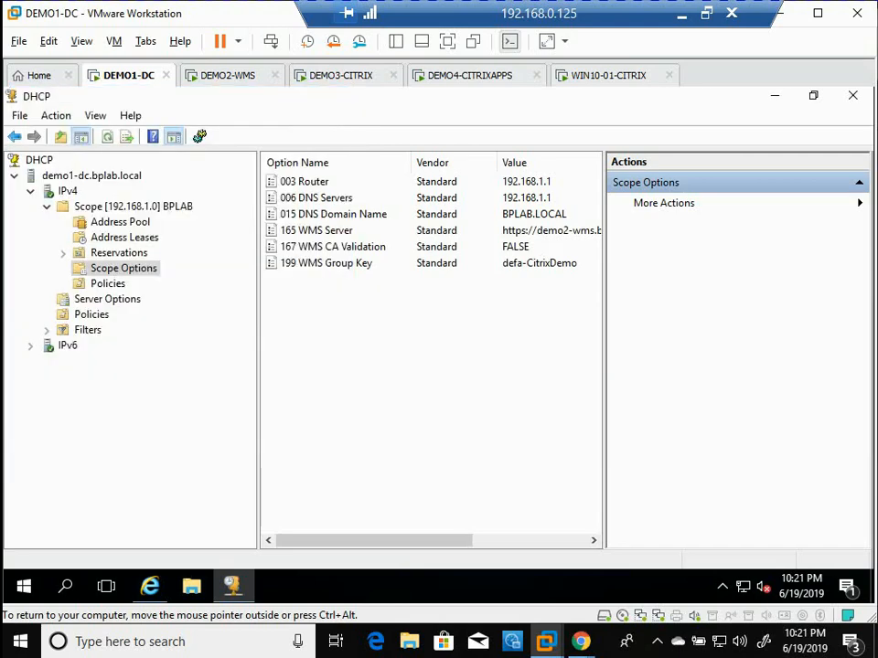
Return to the ThinOS client session and close the Calculator app
click(706, 12)
drag(479, 87, 876, 215)
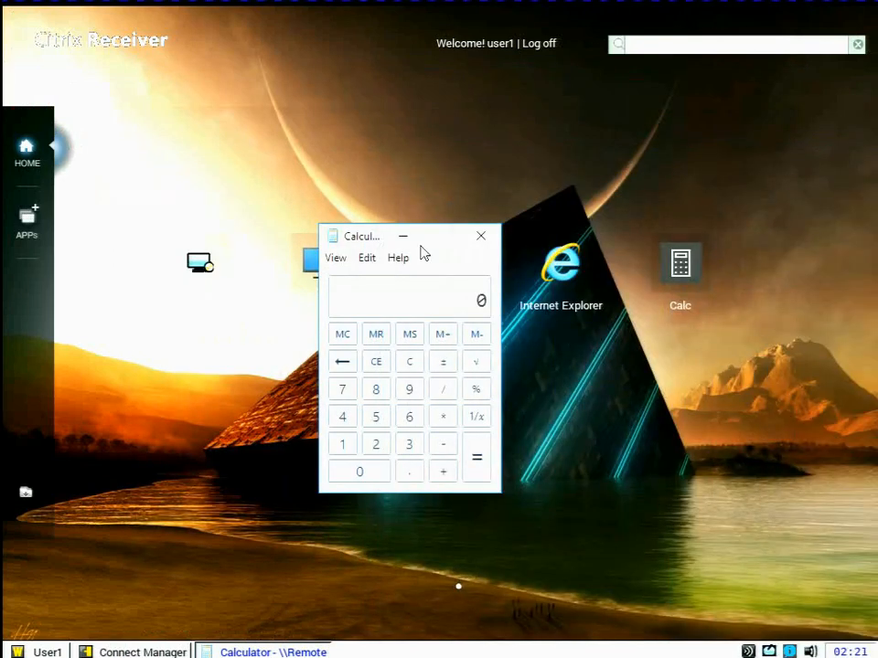
click(489, 240)
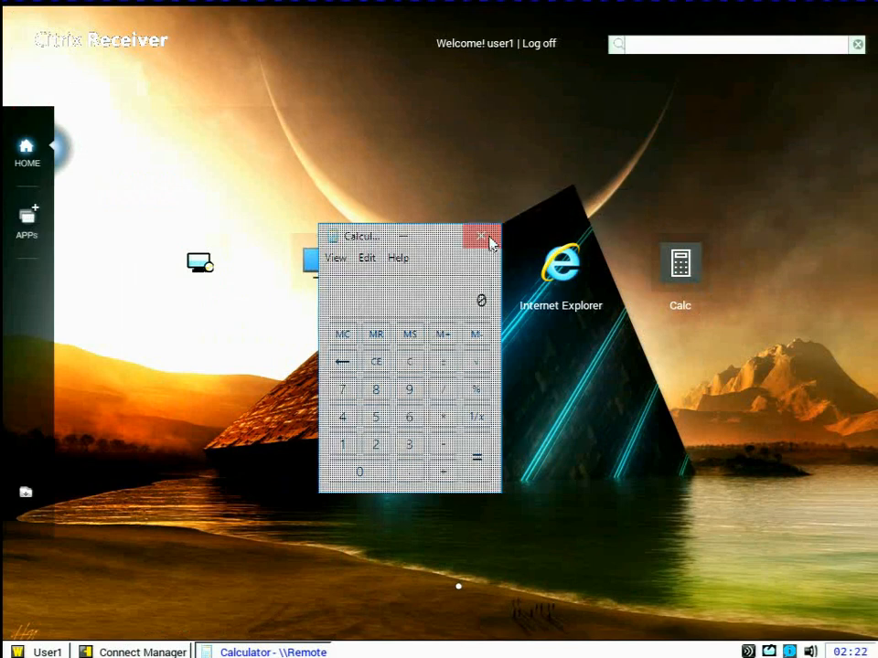
Restart the ThinOS client with its system settings reset to factory default
click(42, 643)
click(78, 628)
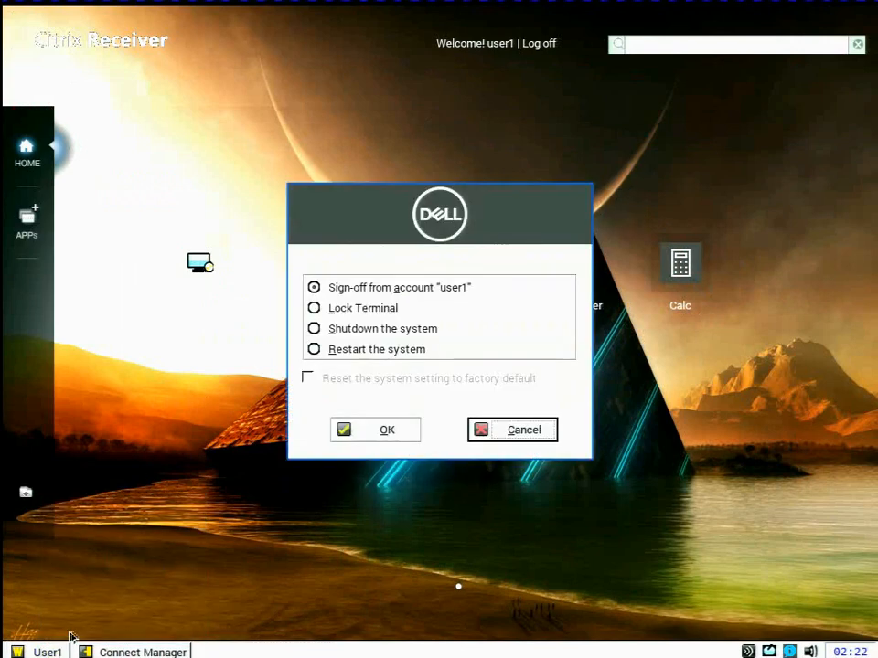
click(366, 350)
click(367, 377)
click(378, 425)
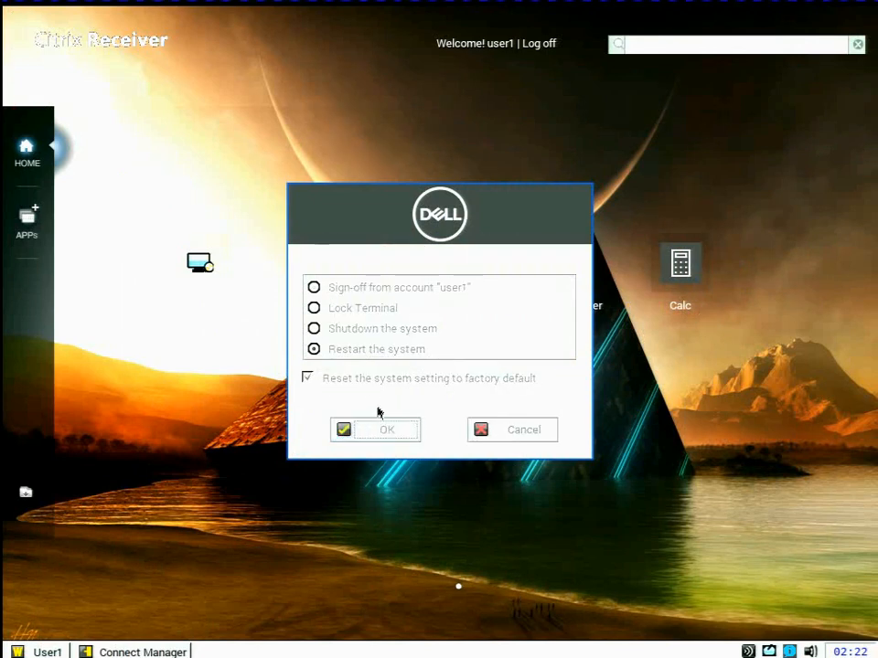